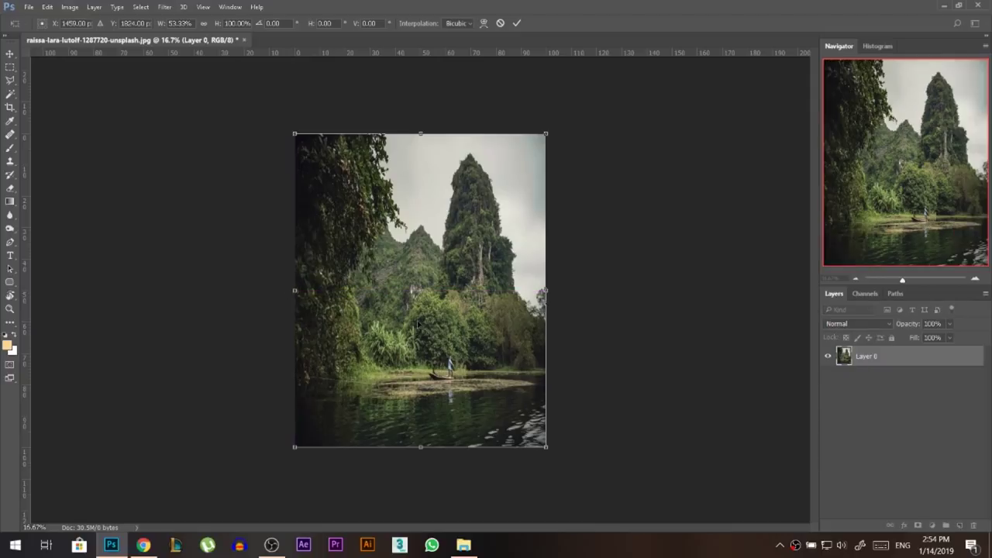
Apply the pending free transform to the landscape photo and return to the Move tool
{"action": "key", "text": "Return"}
{"action": "key", "text": "c"}
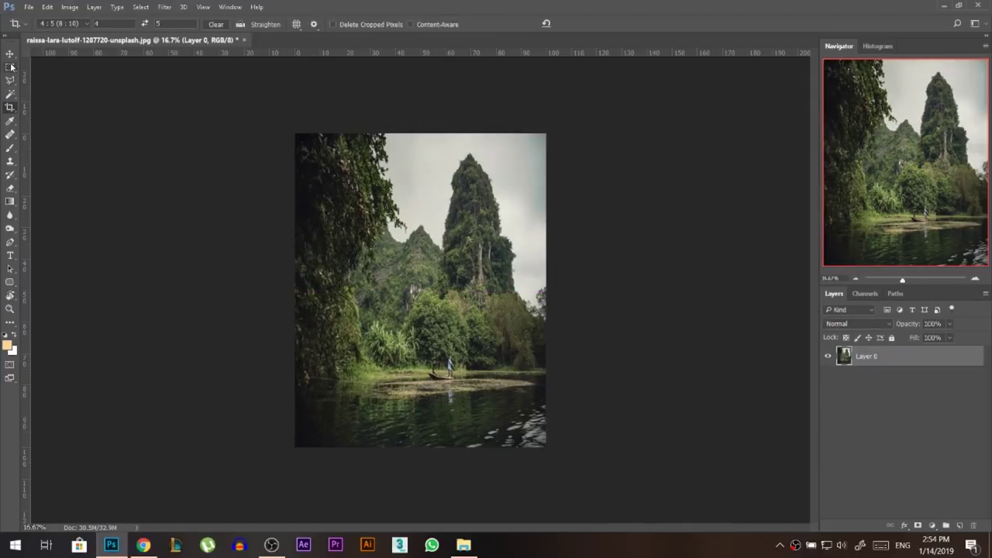
{"action": "left_click", "coordinate": [9, 55]}
Remove the man and his boat from the lake with the Clone Stamp, sampling the empty shoreline to their right
{"action": "key", "text": "ctrl+plus"}
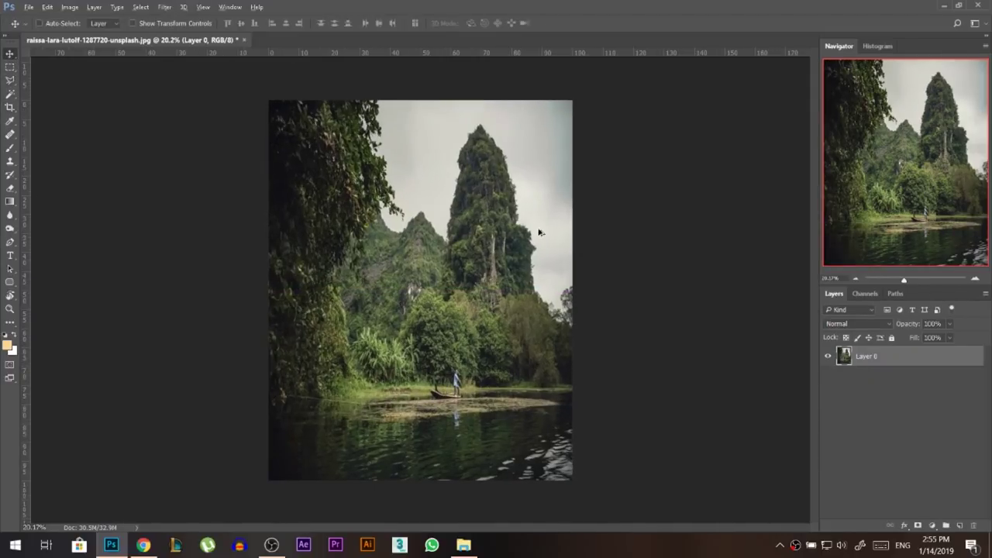
{"action": "key", "text": "ctrl+plus"}
{"action": "key", "text": "ctrl+minus"}
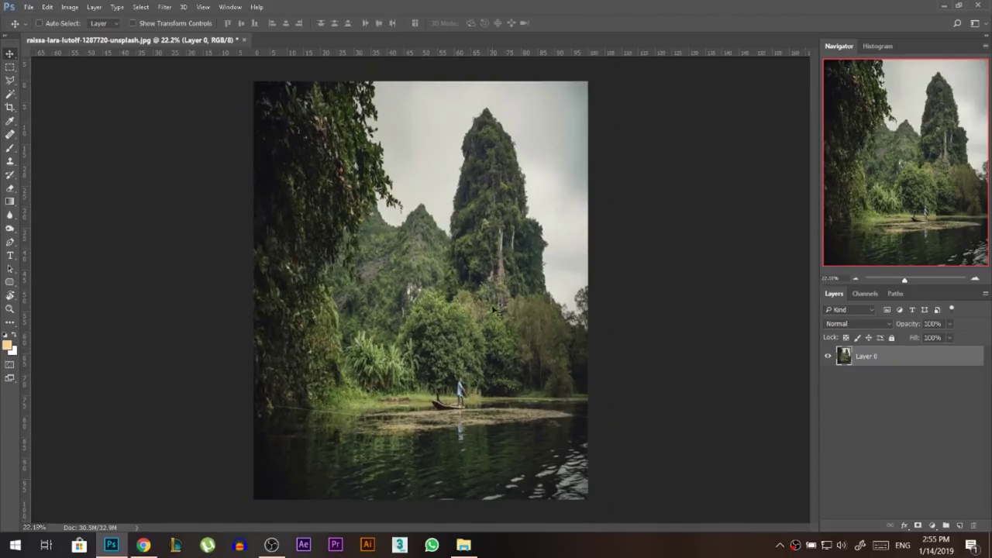
{"action": "scroll", "coordinate": [465, 274], "scroll_direction": "up", "scroll_amount": 10}
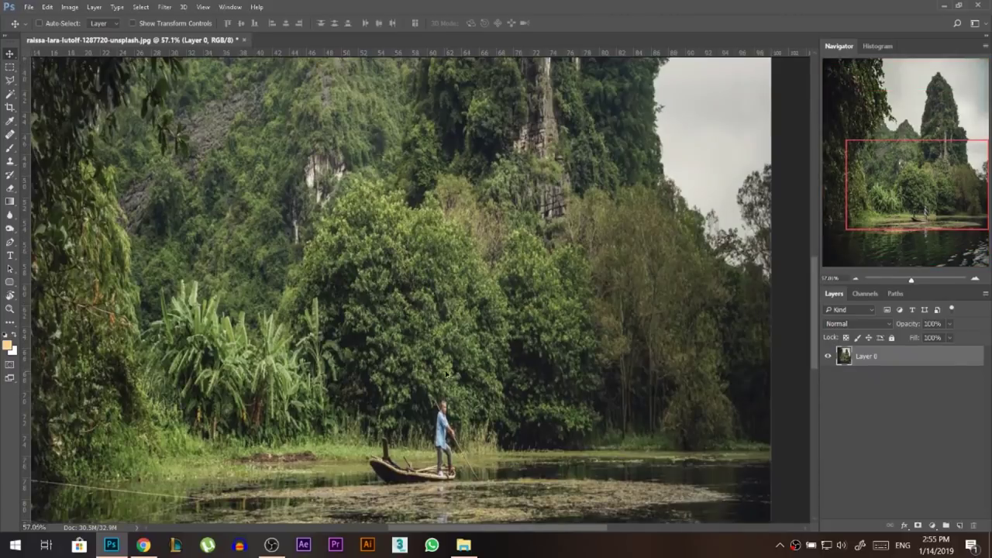
{"action": "scroll", "coordinate": [450, 411], "scroll_direction": "down", "scroll_amount": 3}
{"action": "left_click", "coordinate": [10, 161]}
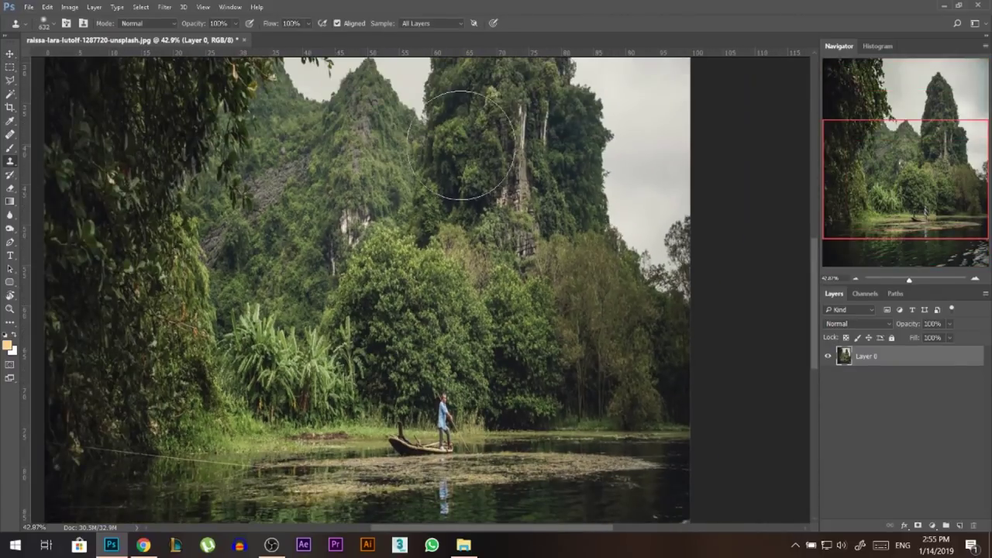
{"action": "left_click", "coordinate": [513, 451], "text": "alt"}
{"action": "mouse_move", "coordinate": [450, 451]}
{"action": "left_mouse_down"}
{"action": "mouse_move", "coordinate": [399, 448]}
{"action": "mouse_move", "coordinate": [436, 435]}
{"action": "left_mouse_up"}
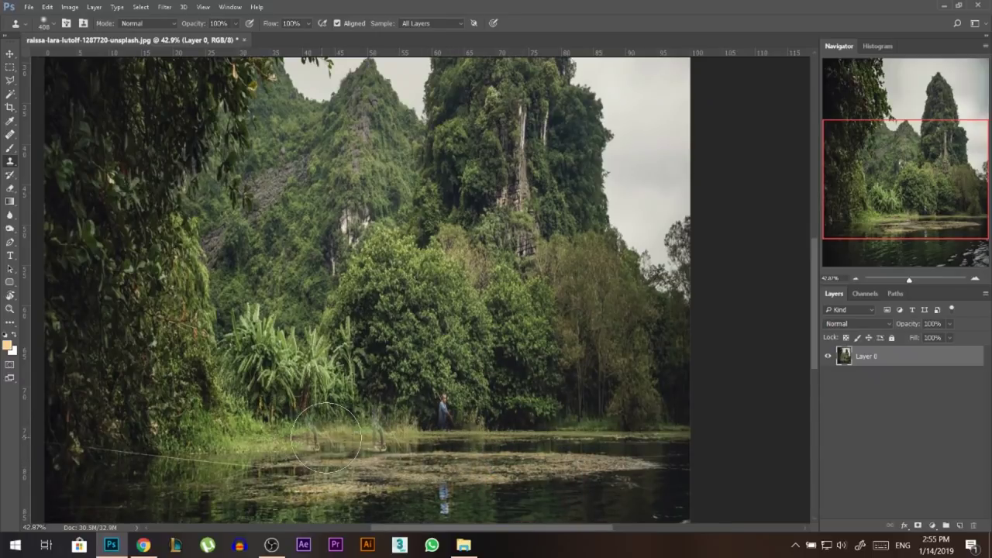
{"action": "key", "text": "ctrl+z"}
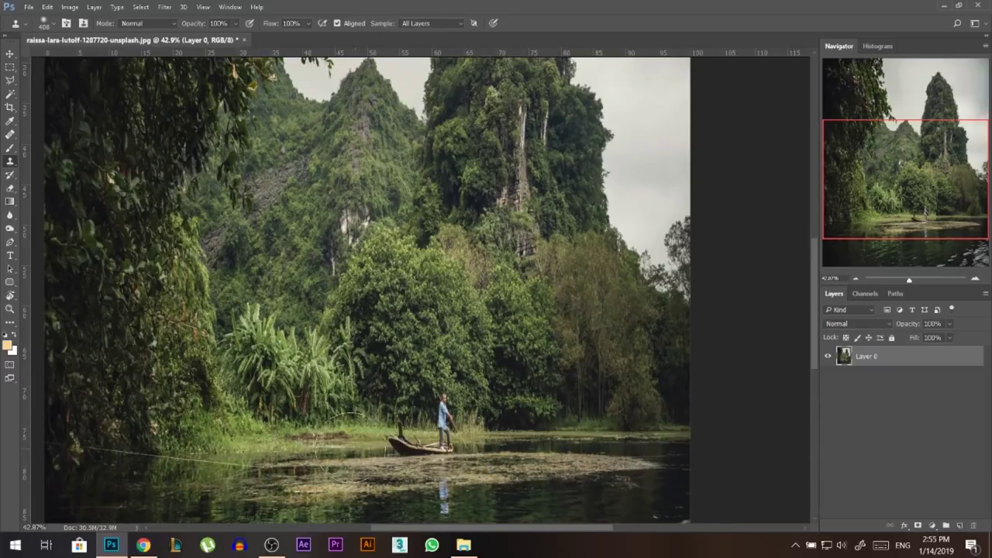
{"action": "left_click", "coordinate": [572, 446], "text": "alt"}
{"action": "mouse_move", "coordinate": [458, 448]}
{"action": "left_mouse_down"}
{"action": "mouse_move", "coordinate": [401, 447]}
{"action": "mouse_move", "coordinate": [443, 430]}
{"action": "left_mouse_up"}
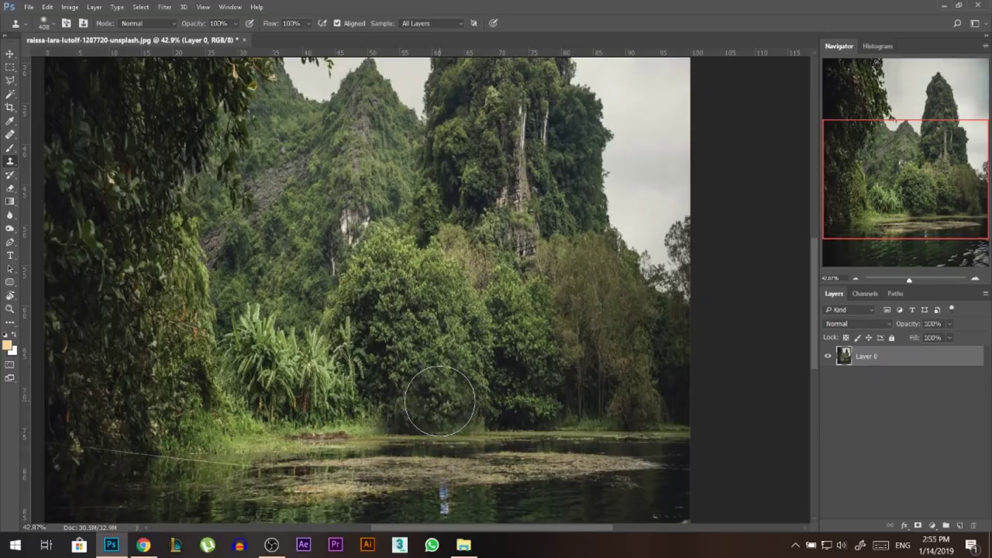
{"action": "scroll", "coordinate": [46, 89], "scroll_direction": "down", "scroll_amount": 7}
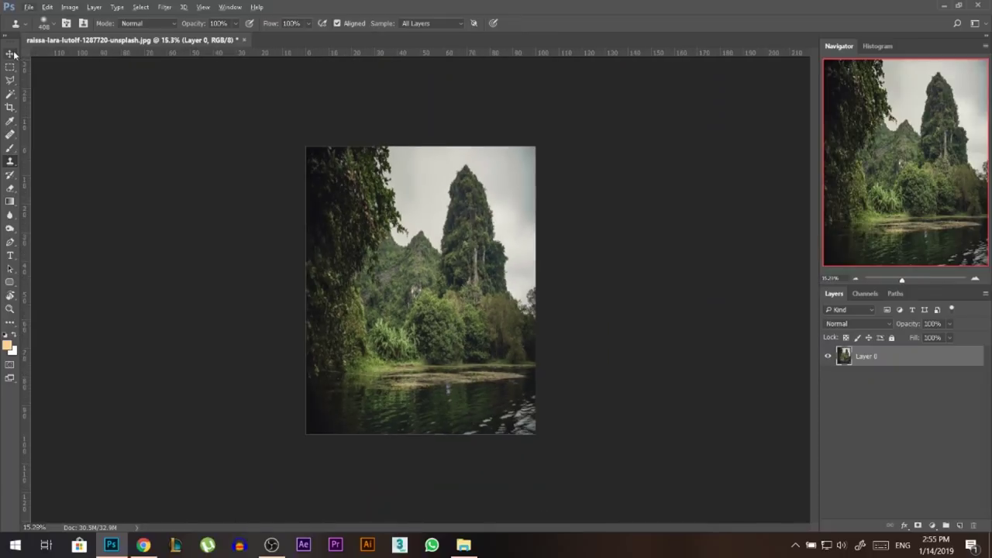
{"action": "left_click", "coordinate": [12, 53]}
Select the whole sky behind the peaks with the Magic Wand at a tolerance of 35
{"action": "key", "text": "ctrl+0"}
{"action": "scroll", "coordinate": [579, 160], "scroll_direction": "up", "scroll_amount": 2}
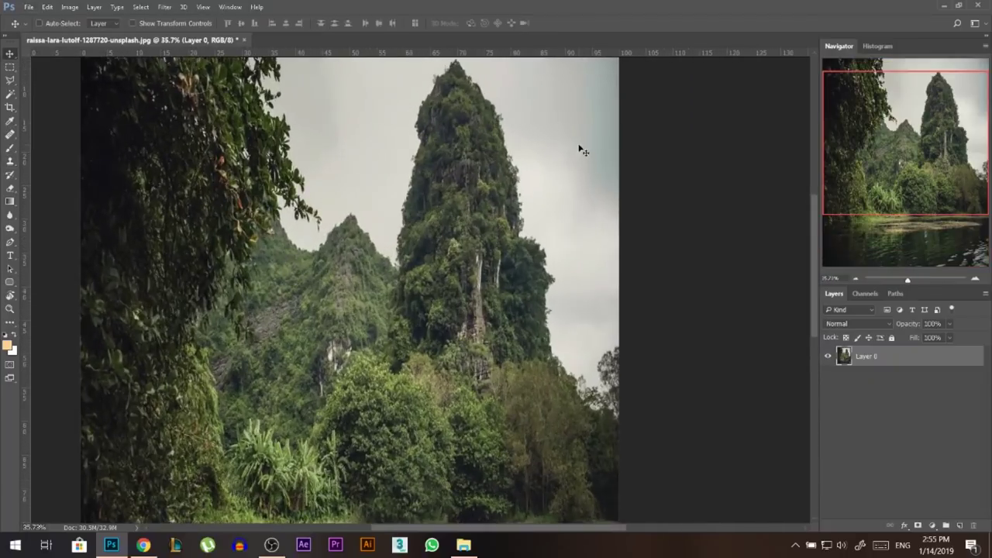
{"action": "left_click", "coordinate": [10, 94]}
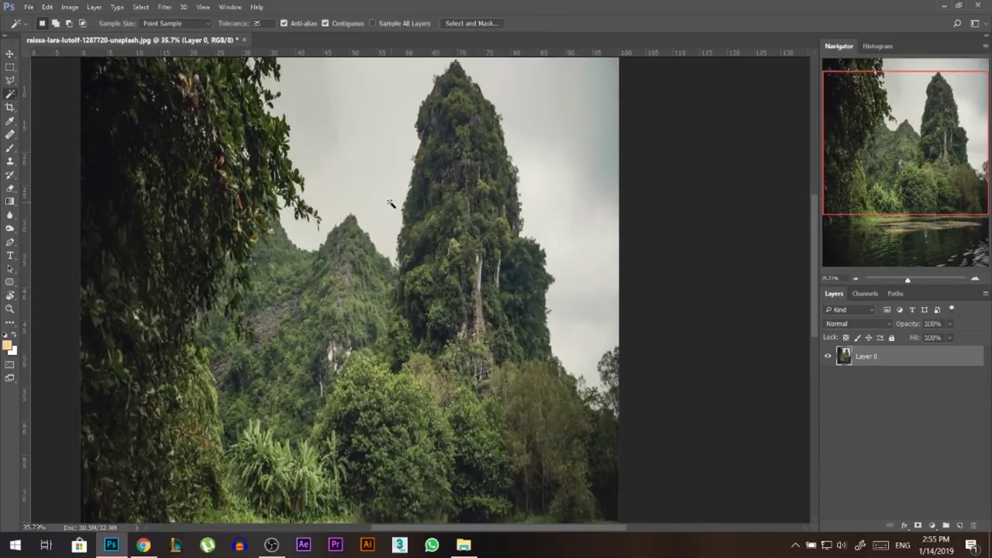
{"action": "left_click", "coordinate": [391, 204]}
{"action": "scroll", "coordinate": [343, 148], "scroll_direction": "up", "scroll_amount": 2}
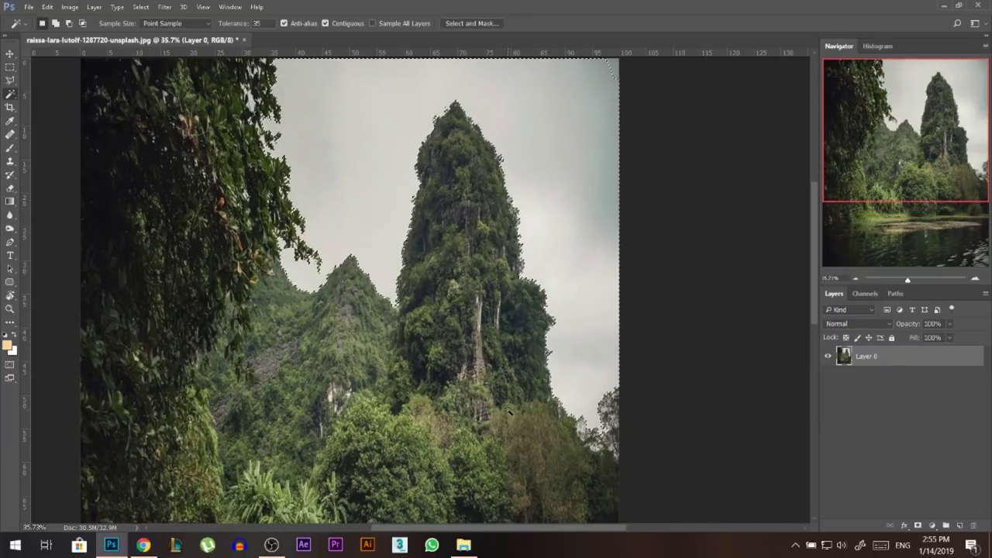
{"action": "scroll", "coordinate": [516, 149], "scroll_direction": "down", "scroll_amount": 1}
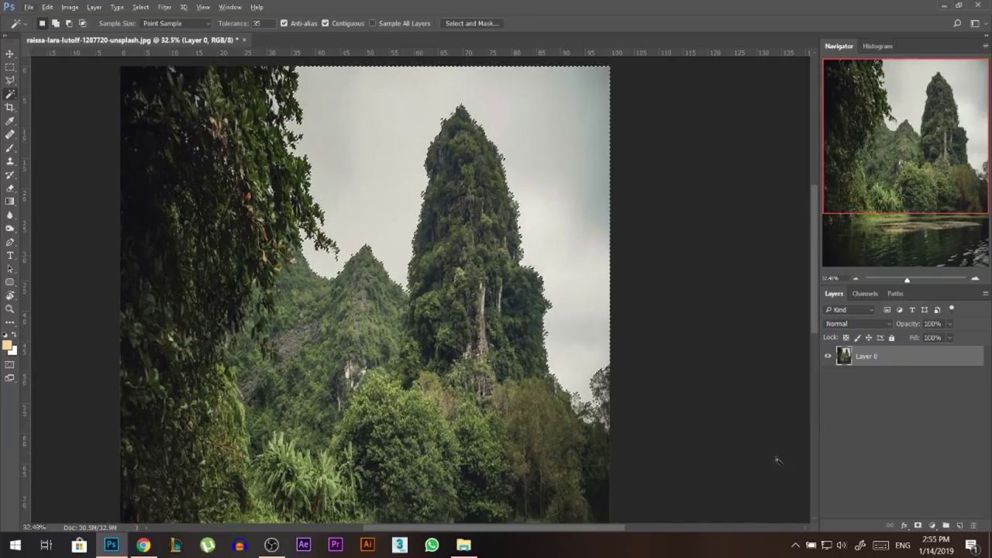
Add a layer mask from the sky selection and invert it to hide the sky instead of the landscape
{"action": "left_click", "coordinate": [918, 525]}
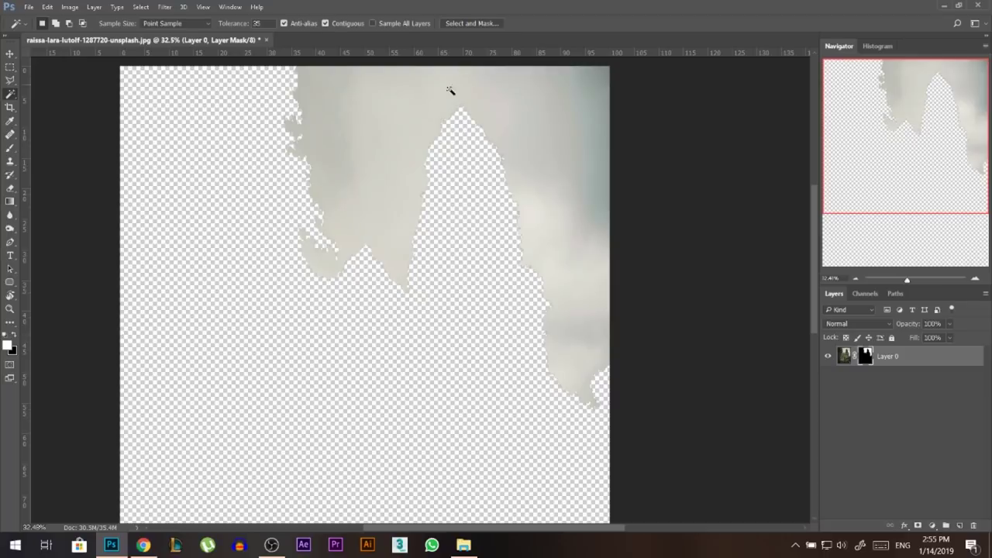
{"action": "key", "text": "ctrl+i"}
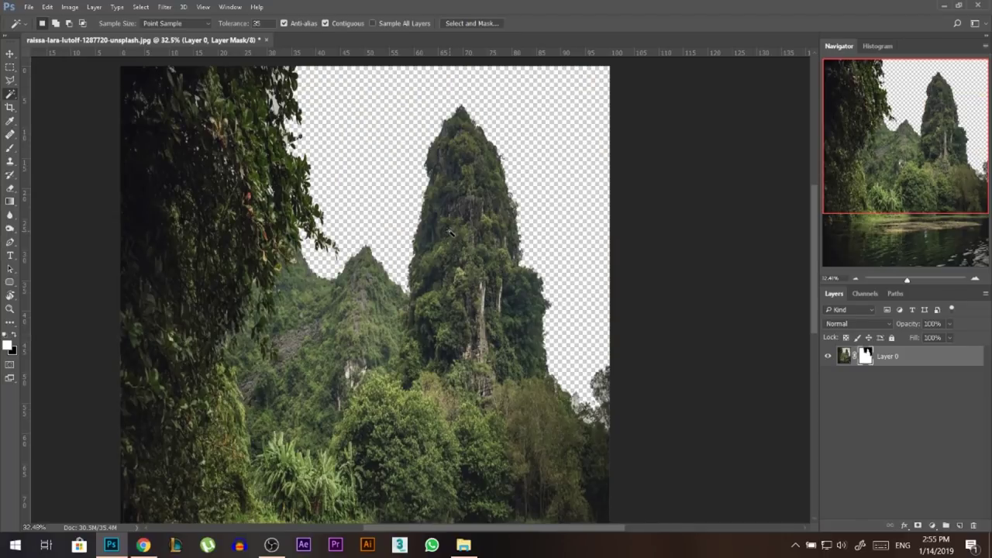
{"action": "key", "text": "v"}
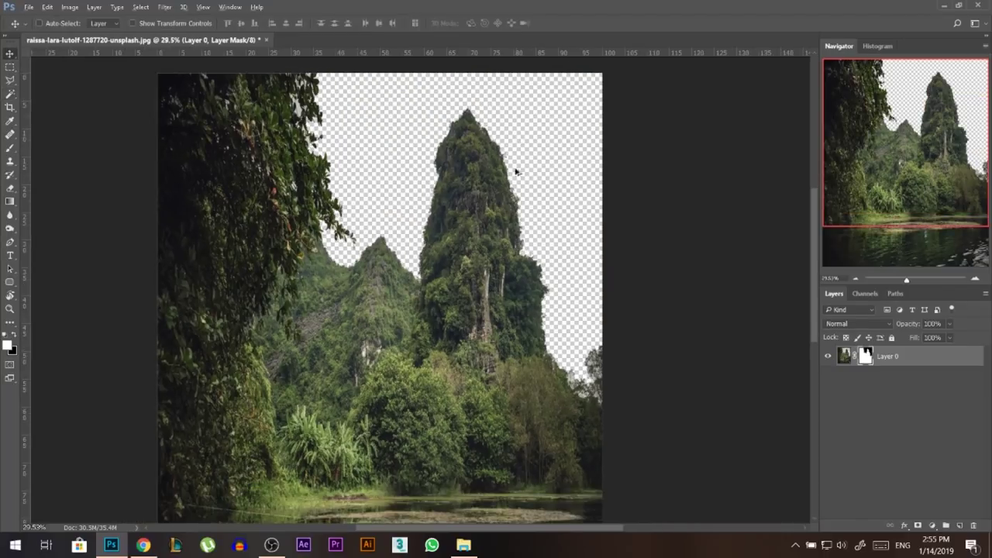
Inspect the mask edges around the right-hand trees, the peaks and the hanging leaves for leftover sky
{"action": "scroll", "coordinate": [552, 359], "scroll_direction": "up", "scroll_amount": 5}
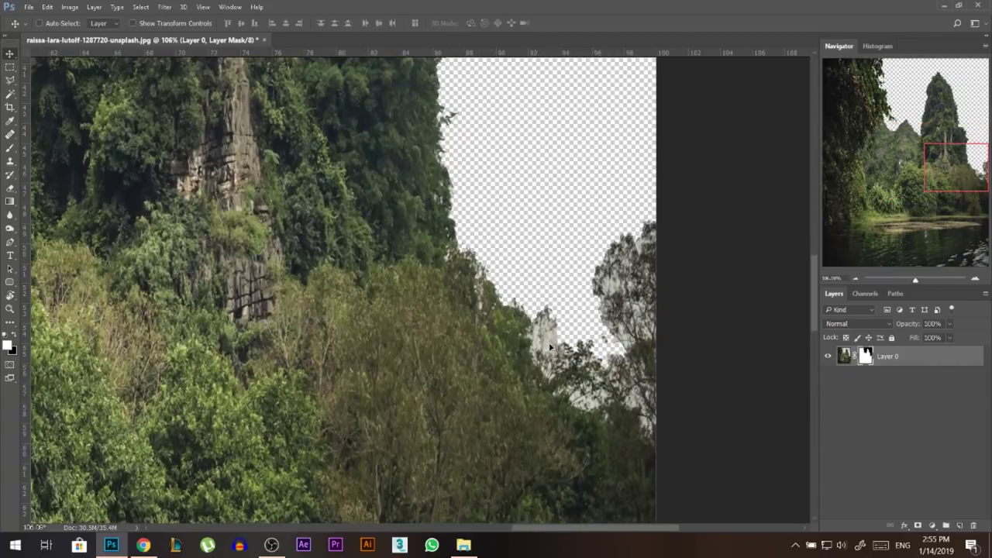
{"action": "scroll", "coordinate": [551, 348], "scroll_direction": "down", "scroll_amount": 2}
{"action": "scroll", "coordinate": [485, 194], "scroll_direction": "down", "scroll_amount": 2}
{"action": "scroll", "coordinate": [232, 132], "scroll_direction": "up", "scroll_amount": 5}
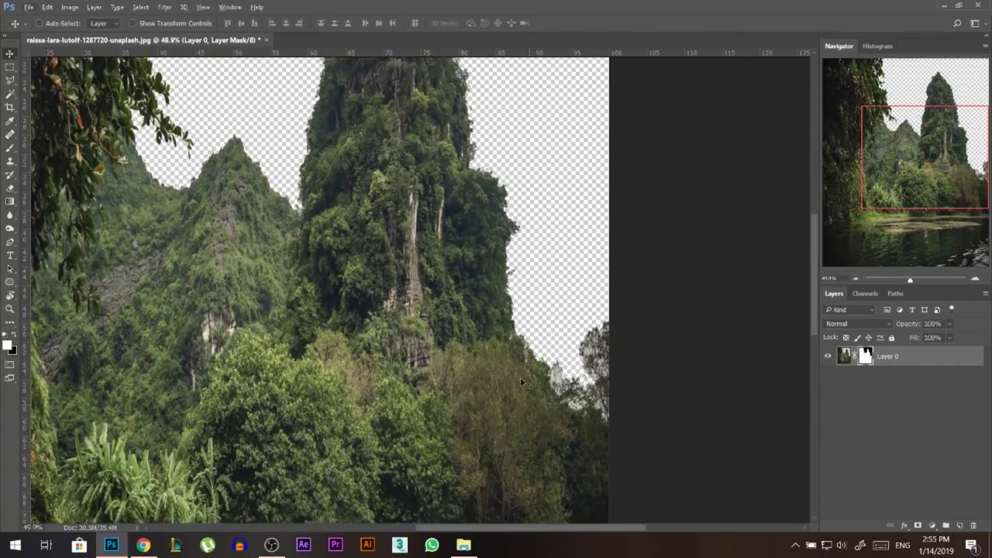
{"action": "scroll", "coordinate": [282, 277], "scroll_direction": "up", "scroll_amount": 4}
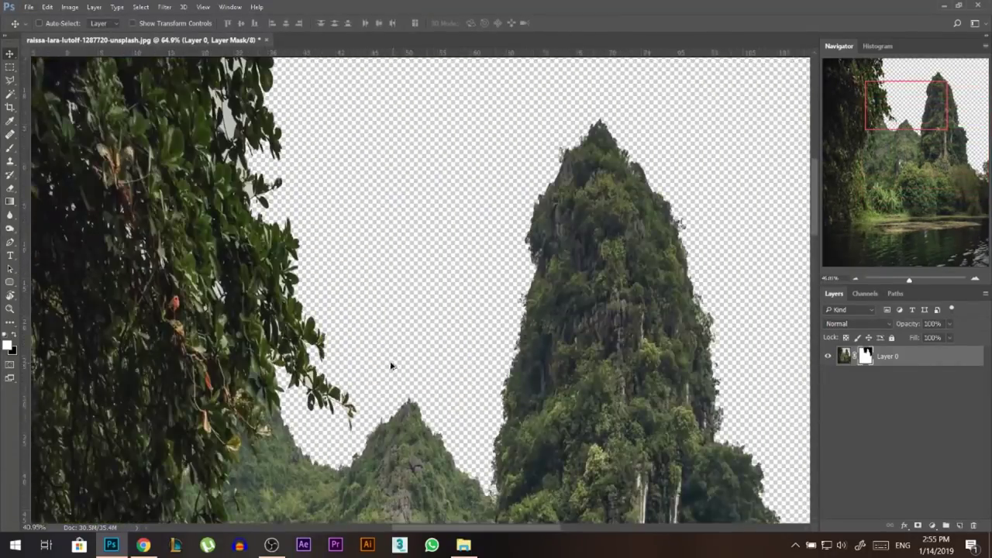
{"action": "scroll", "coordinate": [329, 269], "scroll_direction": "down", "scroll_amount": 6}
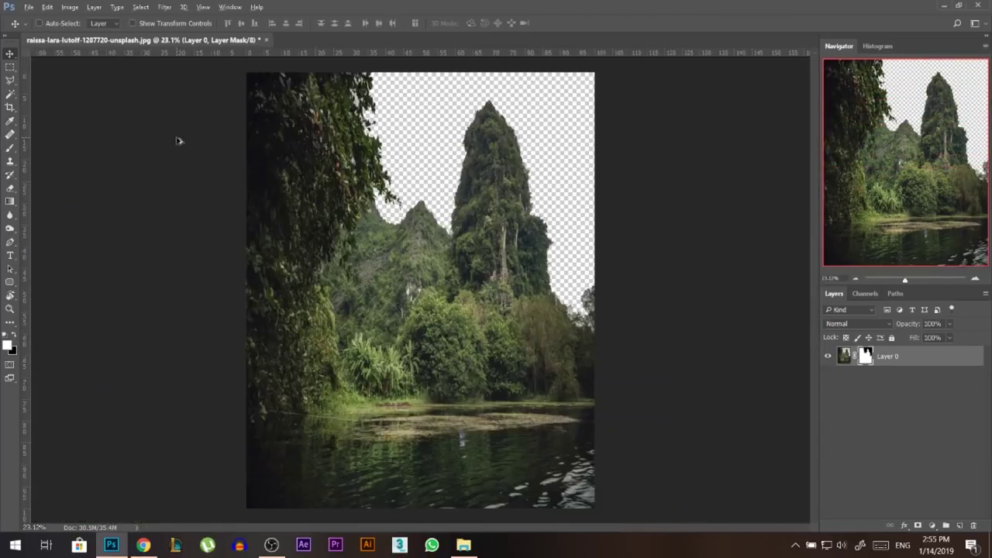
{"action": "scroll", "coordinate": [177, 140], "scroll_direction": "up", "scroll_amount": 1}
Select the leftover sky colour on the layer image with Color Range, sampling a gap between the hanging leaves at fuzziness 162
{"action": "left_click", "coordinate": [843, 356]}
{"action": "scroll", "coordinate": [493, 122], "scroll_direction": "down", "scroll_amount": 1}
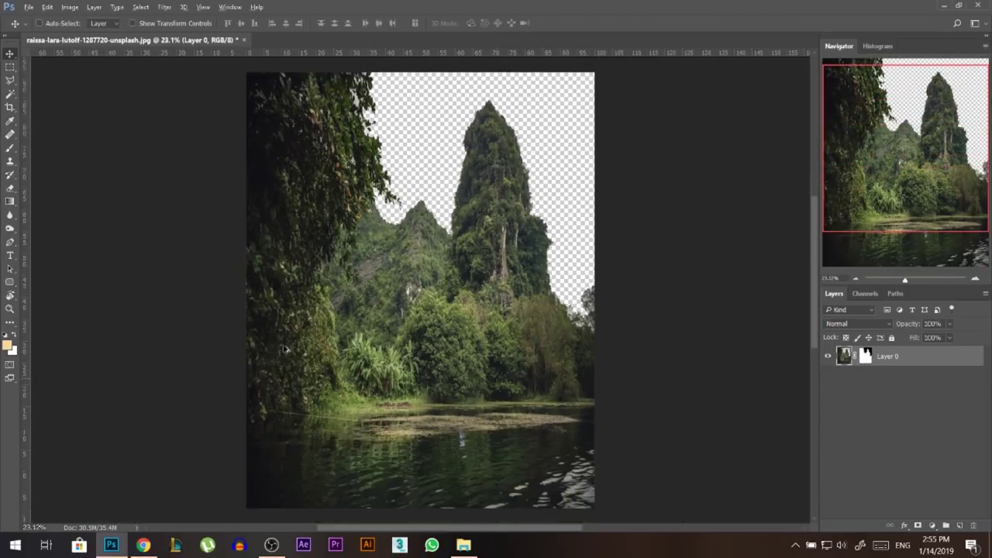
{"action": "scroll", "coordinate": [493, 122], "scroll_direction": "up", "scroll_amount": 1}
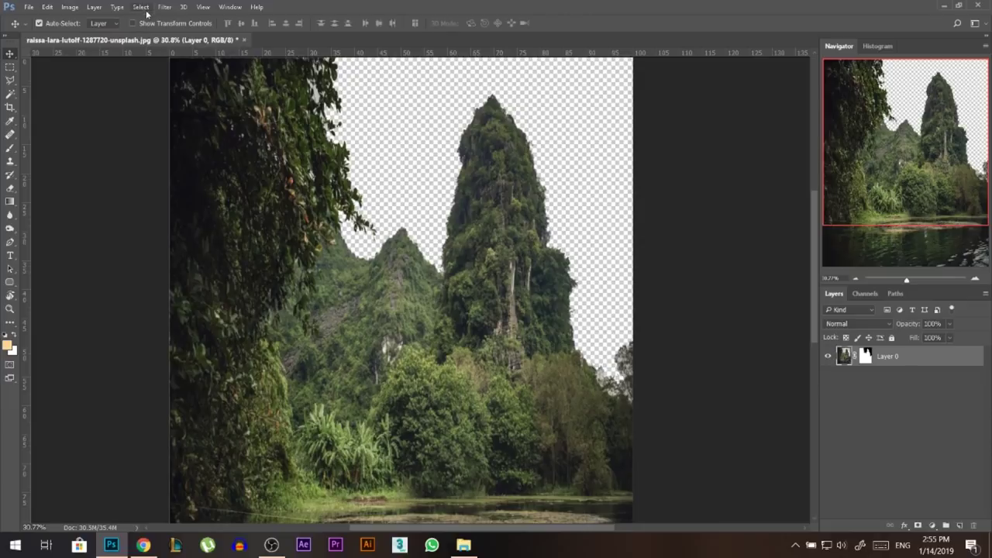
{"action": "left_click", "coordinate": [147, 12]}
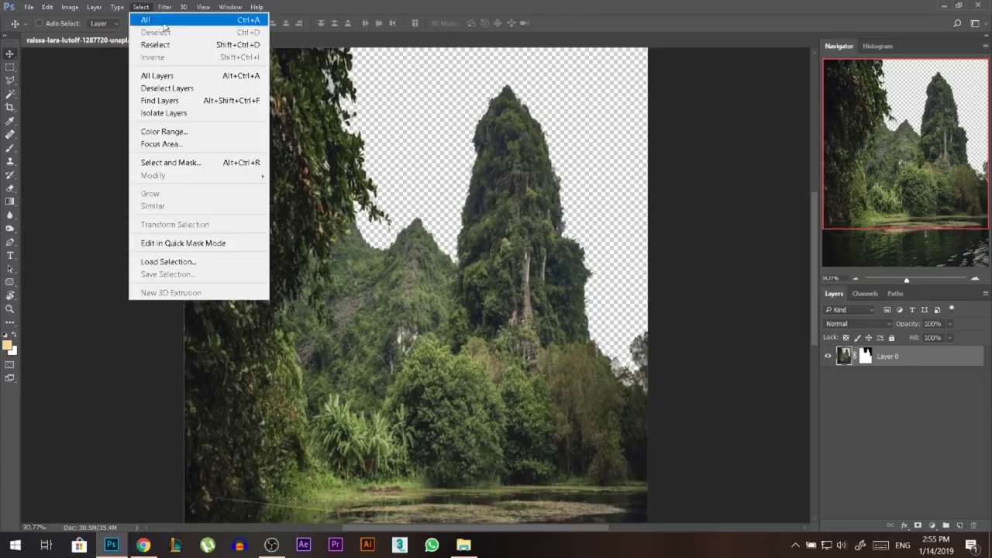
{"action": "left_click", "coordinate": [189, 139]}
{"action": "scroll", "coordinate": [472, 221], "scroll_direction": "up", "scroll_amount": 1}
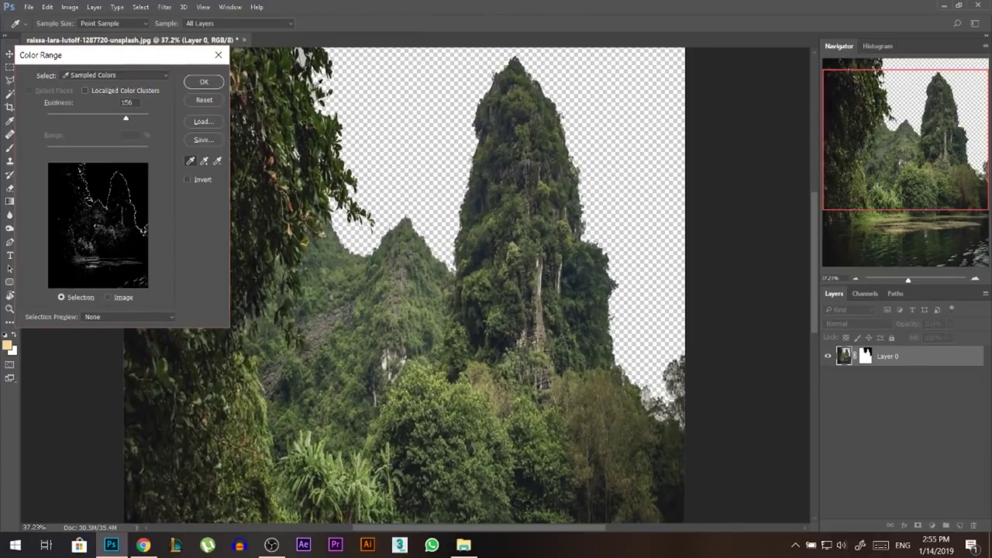
{"action": "scroll", "coordinate": [319, 84], "scroll_direction": "up", "scroll_amount": 4}
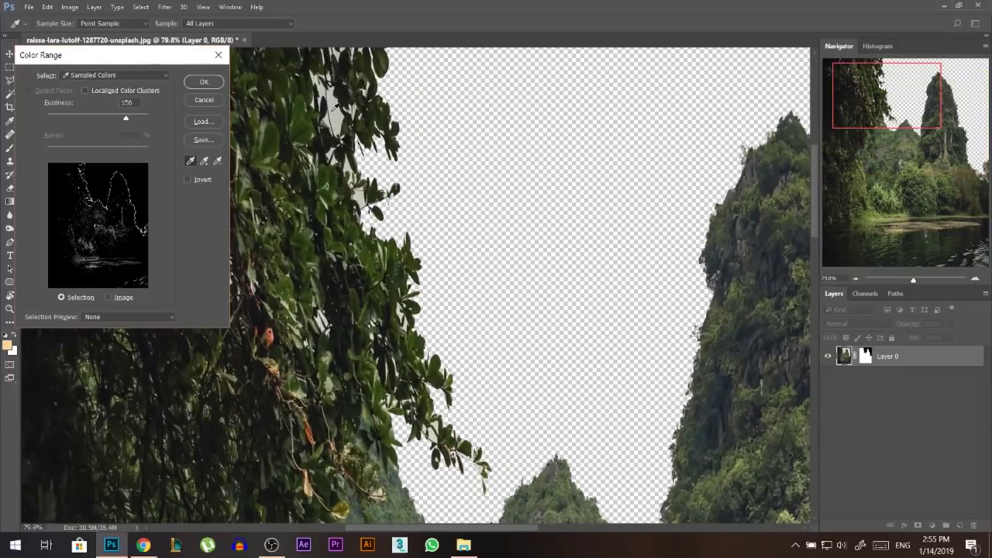
{"action": "left_click", "coordinate": [334, 110]}
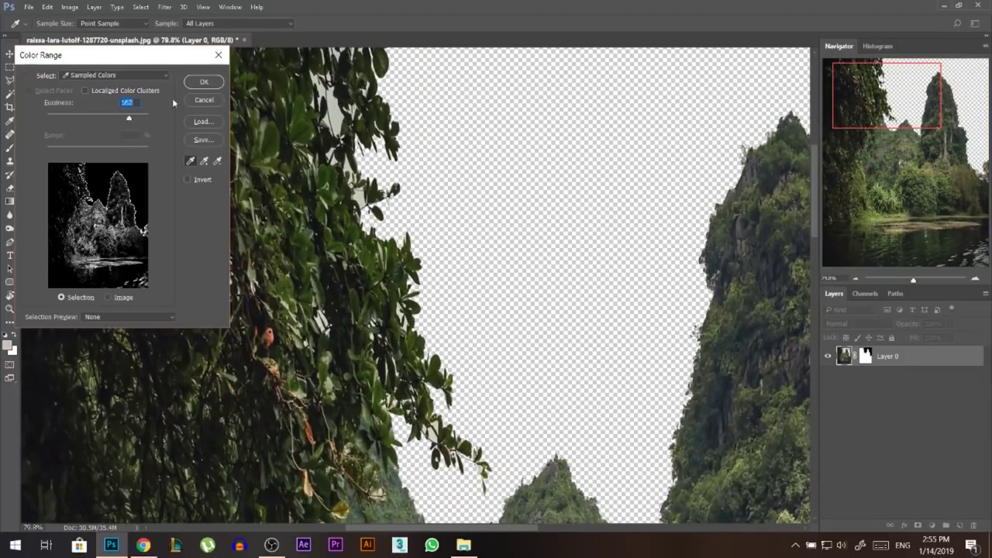
{"action": "left_click", "coordinate": [204, 82]}
{"action": "scroll", "coordinate": [297, 229], "scroll_direction": "down", "scroll_amount": 5}
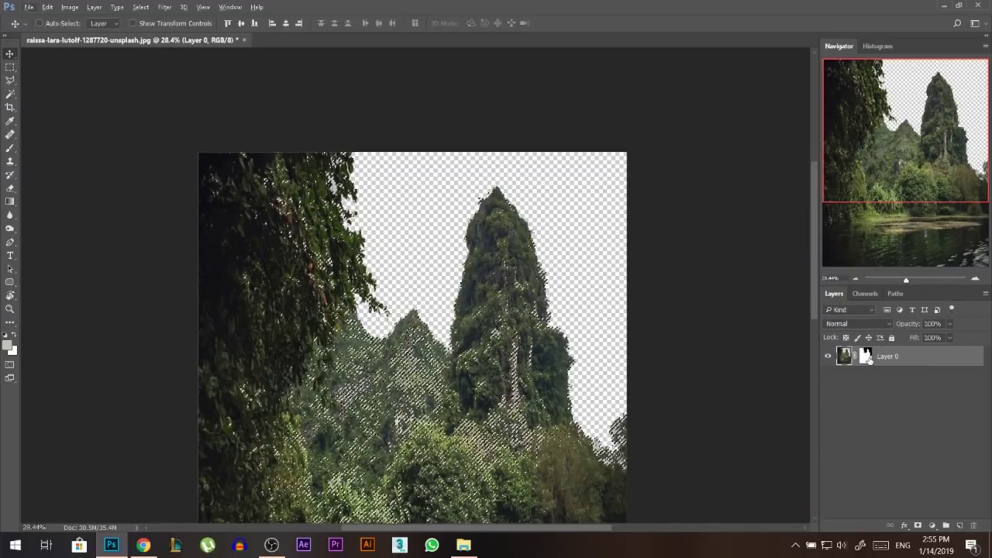
Target the layer mask and set up a smaller black brush with 100% opacity and 100% flow
{"action": "left_click", "coordinate": [866, 356]}
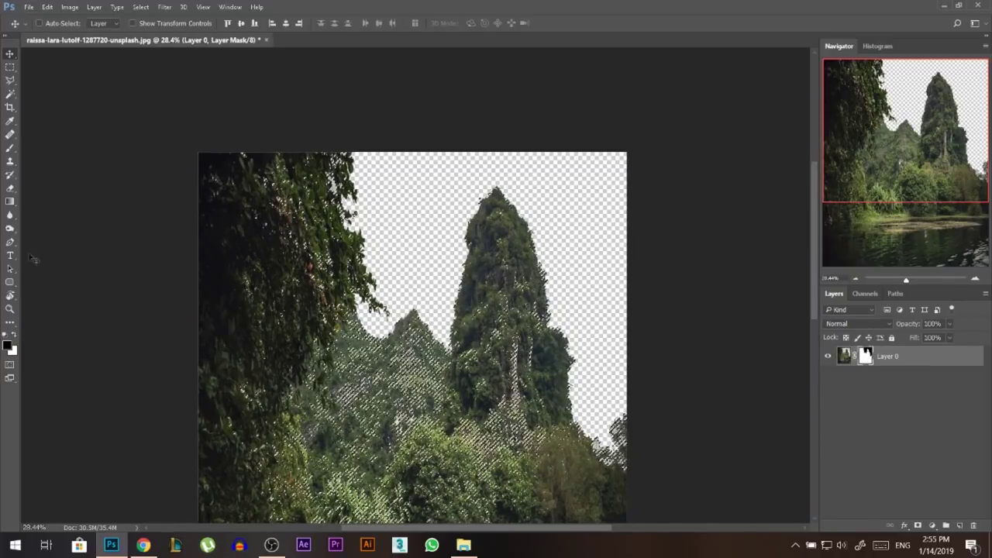
{"action": "key", "text": "b"}
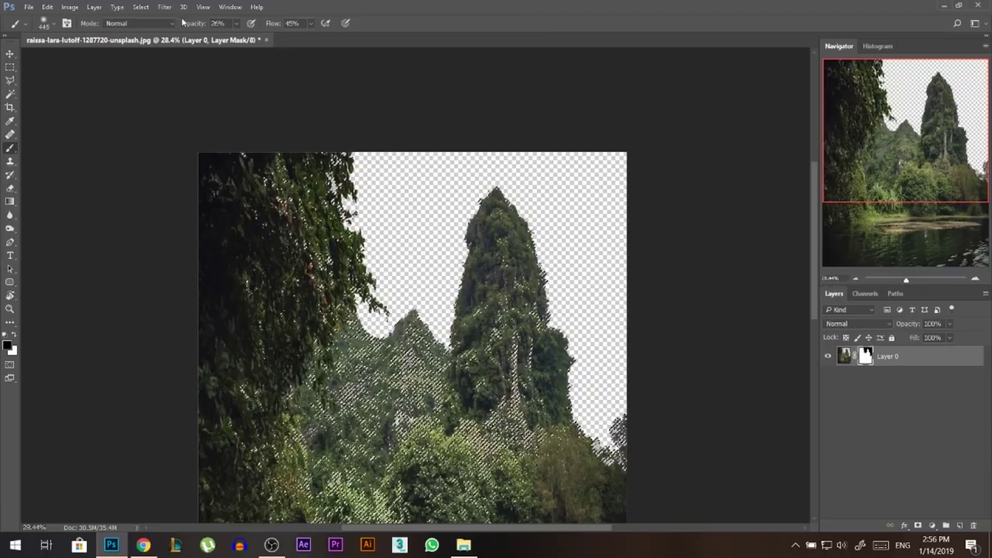
{"action": "left_click", "coordinate": [220, 23]}
{"action": "left_click", "coordinate": [297, 24]}
{"action": "type", "text": "100"}
{"action": "key", "text": "Return"}
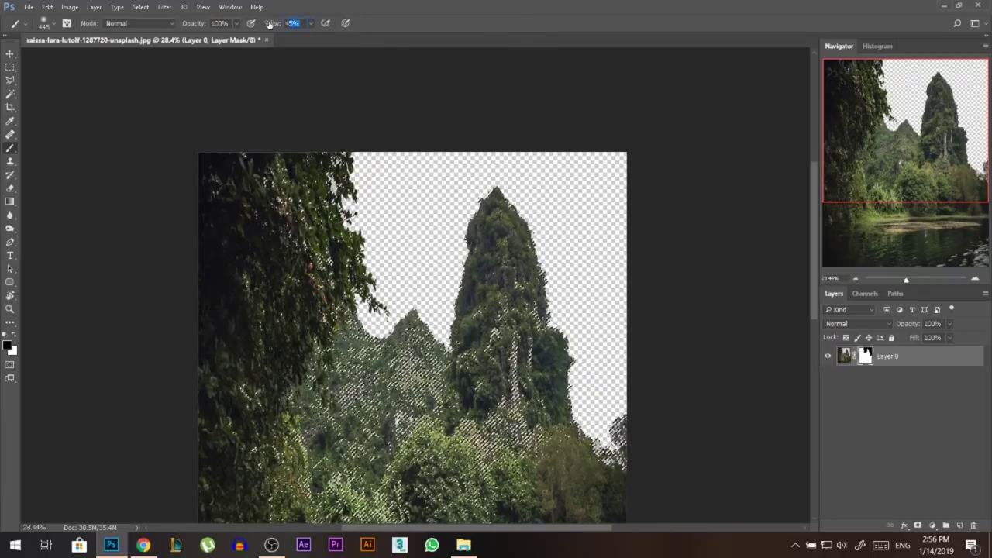
{"action": "left_click_drag", "start_coordinate": [421, 250], "coordinate": [403, 249], "text": "alt"}
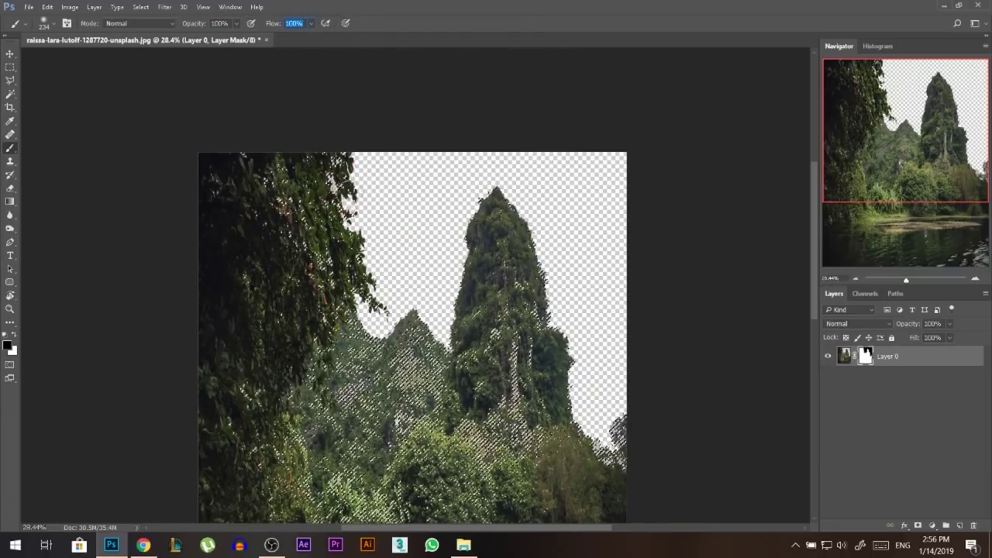
{"action": "left_click", "coordinate": [913, 396]}
Paint over the leftover sky beside the right-hand trees on Layer 0's mask with a 208 px black brush
{"action": "scroll", "coordinate": [398, 220], "scroll_direction": "up", "scroll_amount": 1, "text": "alt"}
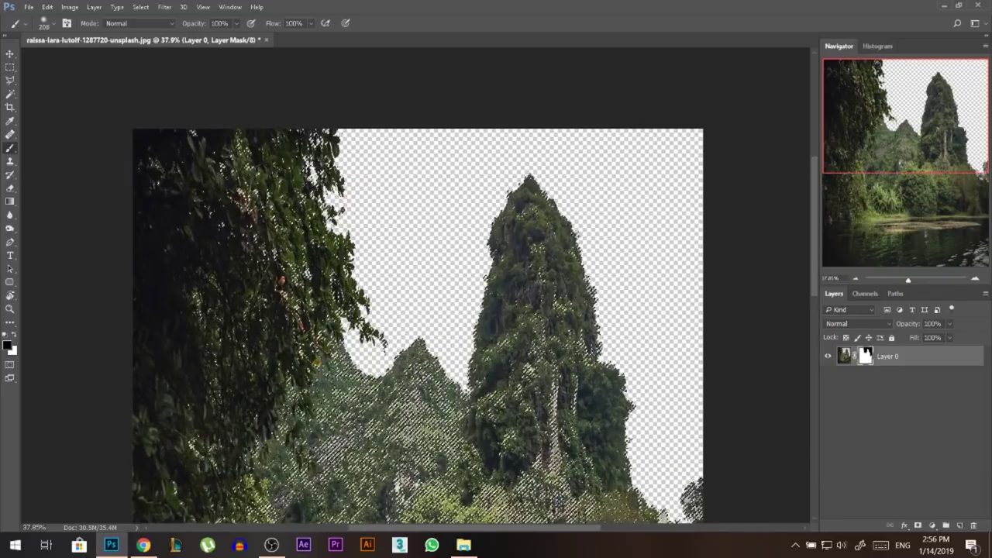
{"action": "scroll", "coordinate": [394, 159], "scroll_direction": "down", "scroll_amount": 3, "text": "alt"}
{"action": "scroll", "coordinate": [635, 396], "scroll_direction": "up", "scroll_amount": 4, "text": "alt"}
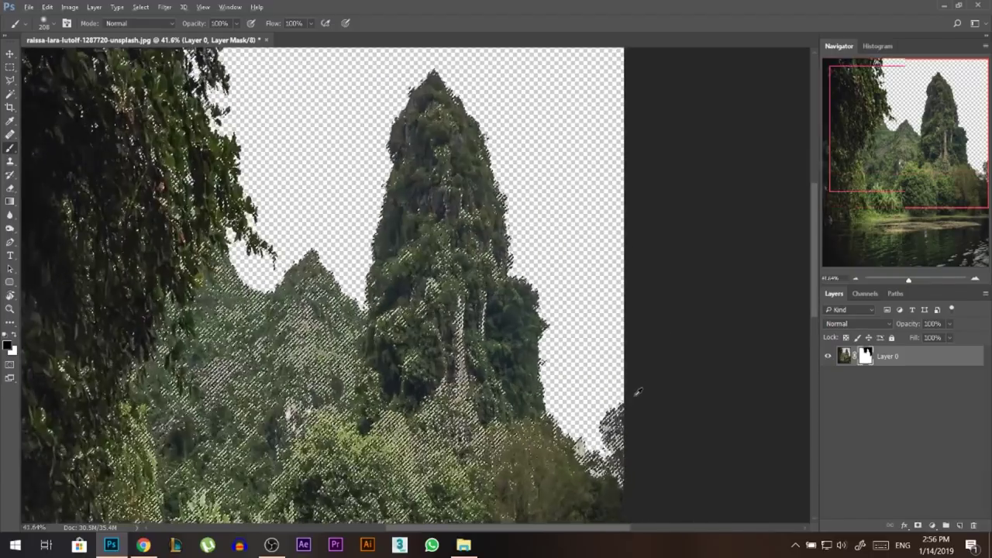
{"action": "mouse_move", "coordinate": [592, 436]}
{"action": "left_mouse_down"}
{"action": "mouse_move", "coordinate": [582, 442]}
{"action": "mouse_move", "coordinate": [604, 451]}
{"action": "left_mouse_up"}
{"action": "scroll", "coordinate": [500, 233], "scroll_direction": "down", "scroll_amount": 4, "text": "alt"}
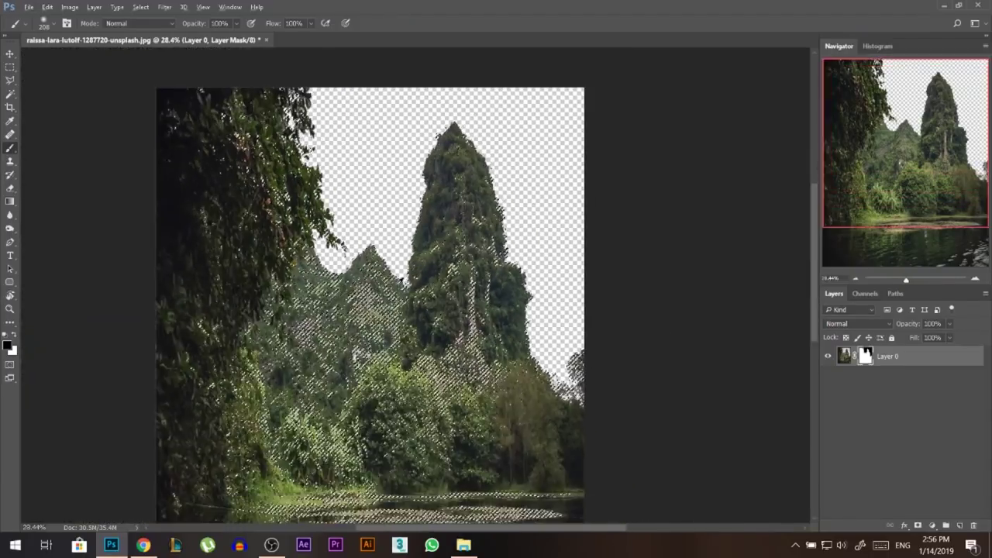
Try painting black across the central peaks and bushes on the mask with a 630 px brush
{"action": "left_click_drag", "start_coordinate": [440, 303], "coordinate": [473, 303], "text": "alt"}
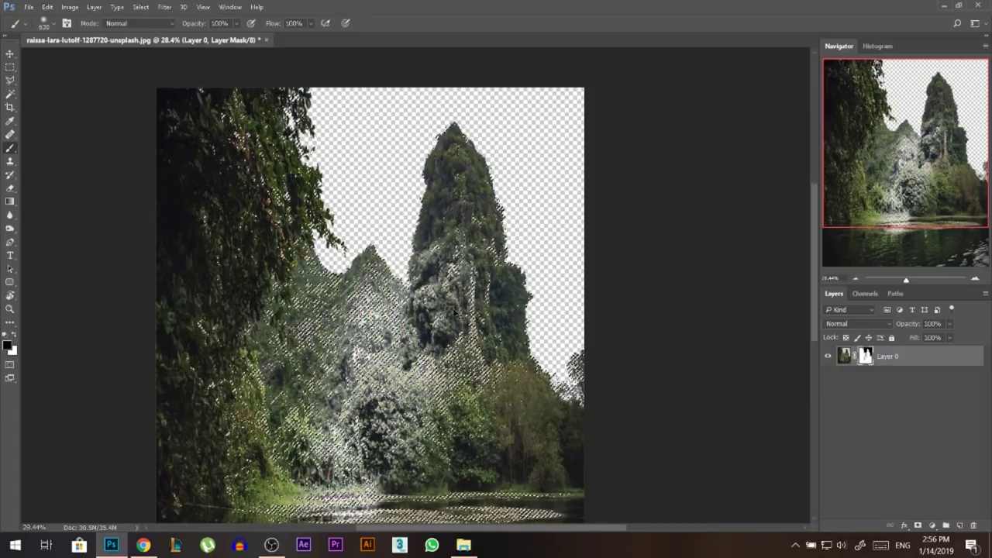
{"action": "scroll", "coordinate": [558, 341], "scroll_direction": "up", "scroll_amount": 1, "text": "alt"}
Reduce the brush to 145 px and clear the Color Range selection
{"action": "left_click_drag", "start_coordinate": [556, 346], "coordinate": [504, 346], "text": "alt"}
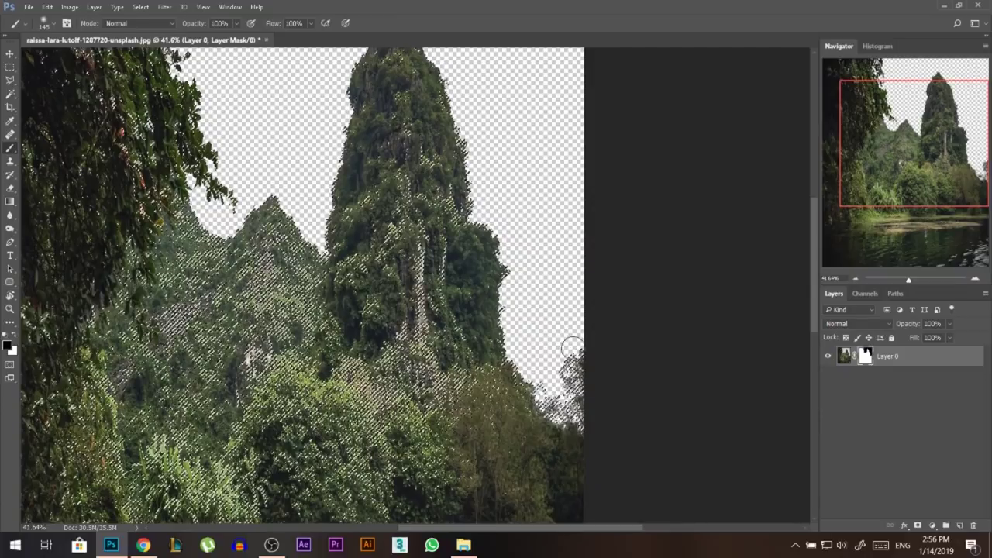
{"action": "scroll", "coordinate": [561, 311], "scroll_direction": "down", "scroll_amount": 1, "text": "alt"}
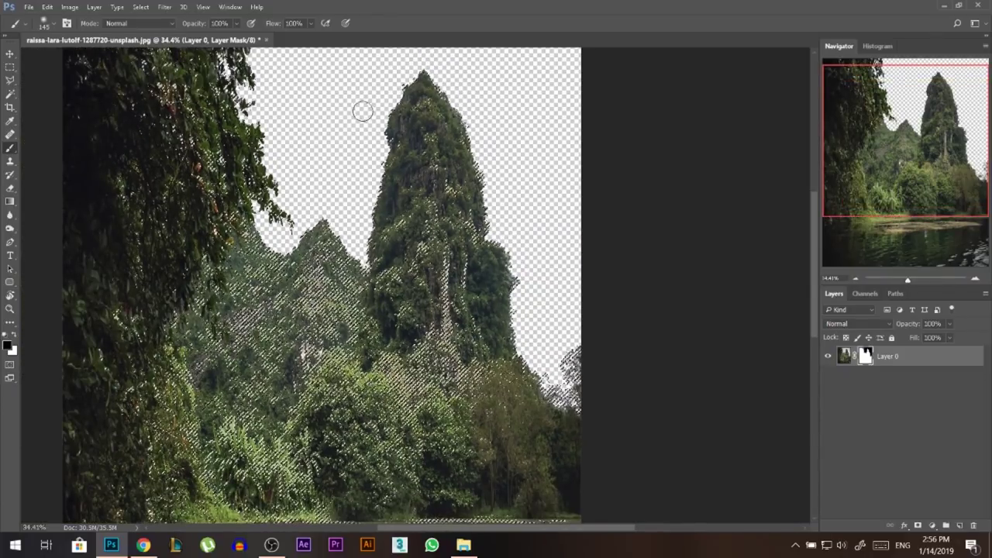
{"action": "scroll", "coordinate": [475, 210], "scroll_direction": "down", "scroll_amount": 2, "text": "alt"}
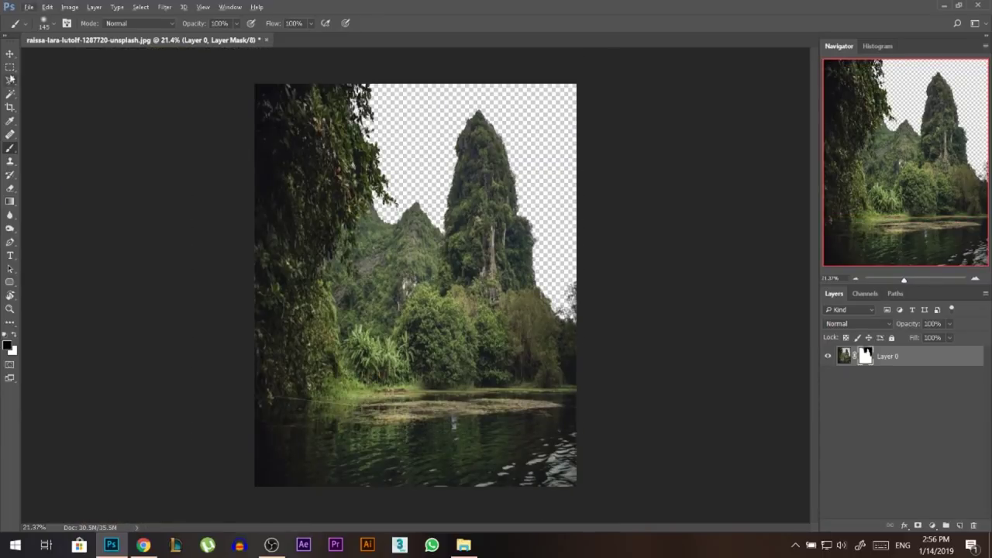
Place the misty mountain sunset photo from the Stocks folder into the lake document as a new layer
{"action": "key", "text": "v"}
{"action": "scroll", "coordinate": [543, 262], "scroll_direction": "up", "scroll_amount": 1, "text": "alt"}
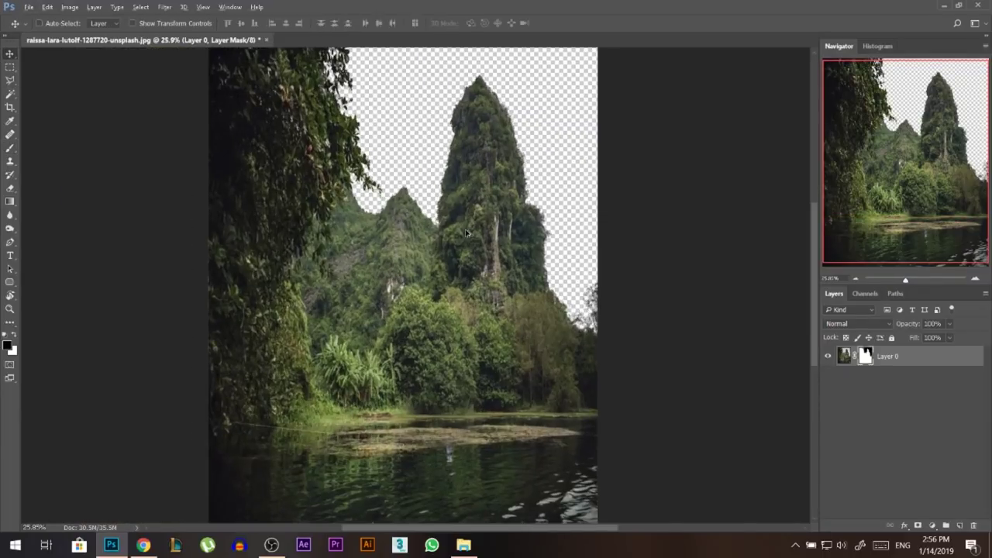
{"action": "scroll", "coordinate": [468, 233], "scroll_direction": "down", "scroll_amount": 1, "text": "alt"}
{"action": "left_click", "coordinate": [464, 545]}
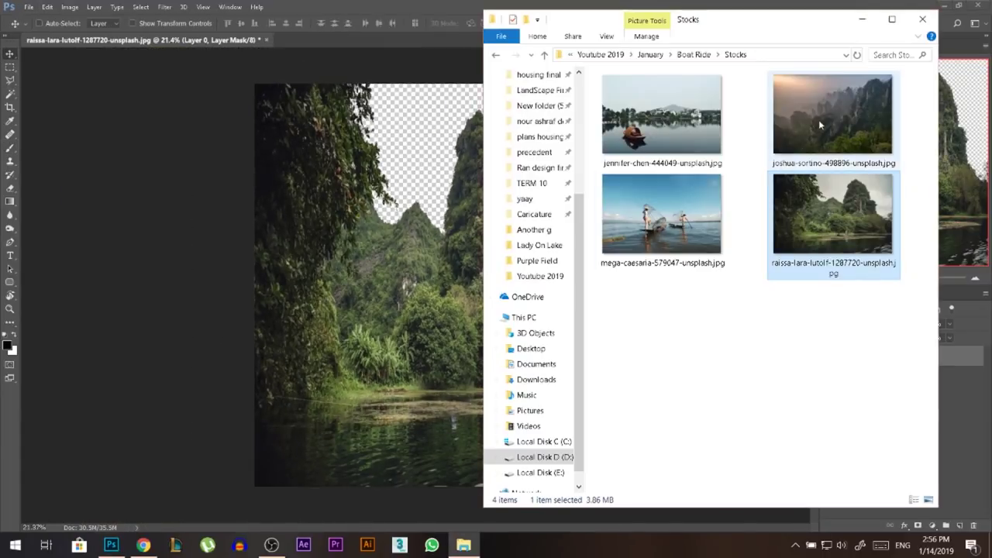
{"action": "left_click", "coordinate": [438, 308]}
{"action": "key", "text": "ctrl+t"}
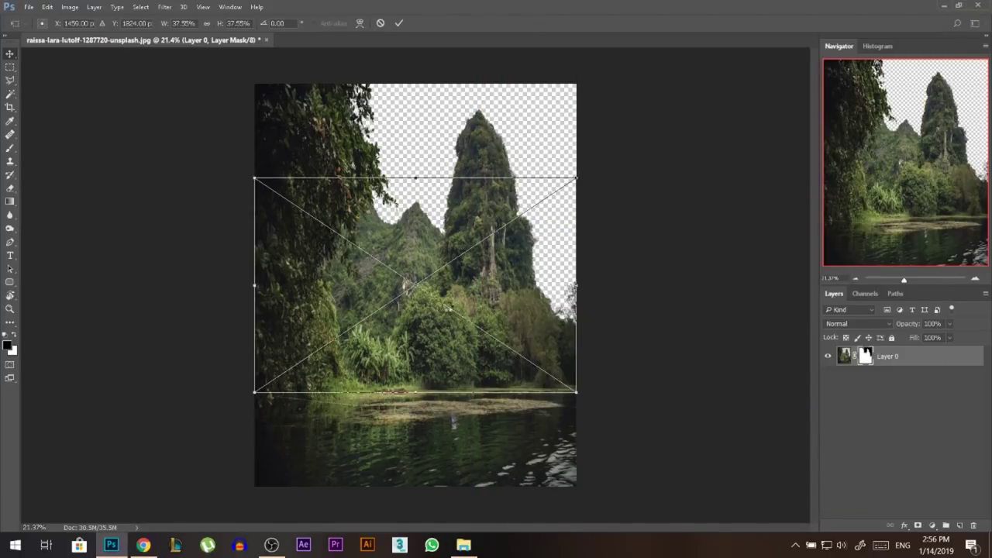
{"action": "key", "text": "Return"}
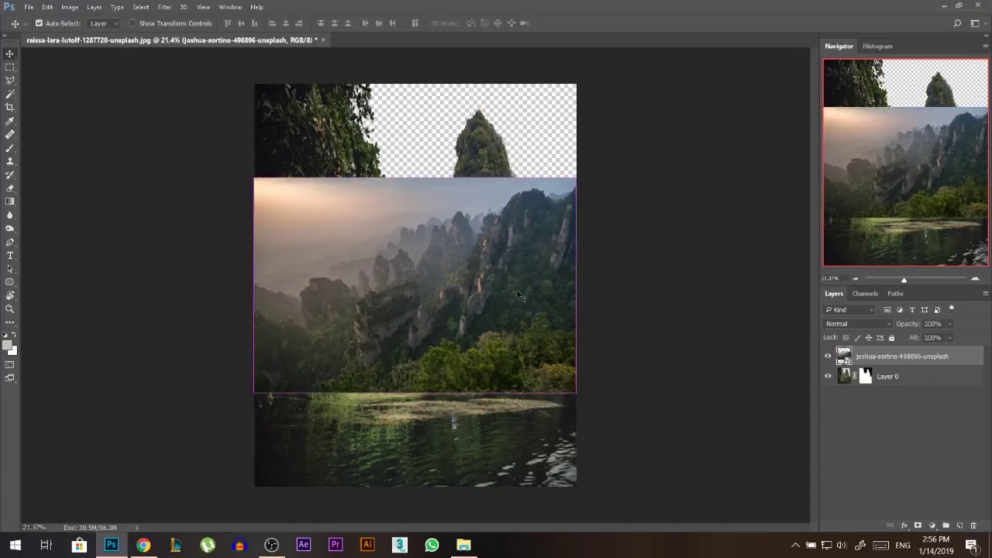
Flip the placed mountain photo horizontally and move it up to the canvas's upper edge
{"action": "key", "text": "ctrl+t"}
{"action": "right_click", "coordinate": [488, 297]}
{"action": "left_click", "coordinate": [532, 451]}
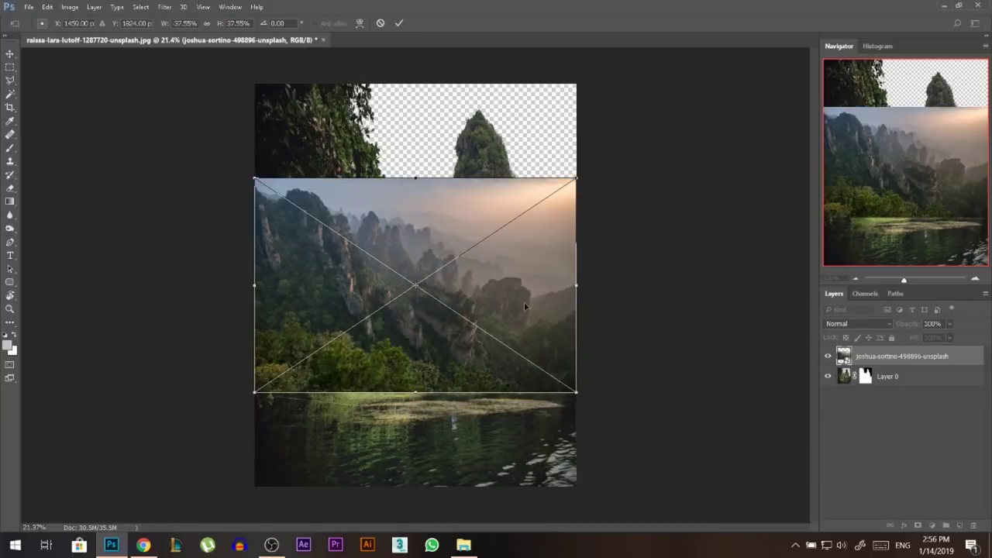
{"action": "left_click_drag", "start_coordinate": [542, 299], "coordinate": [521, 213]}
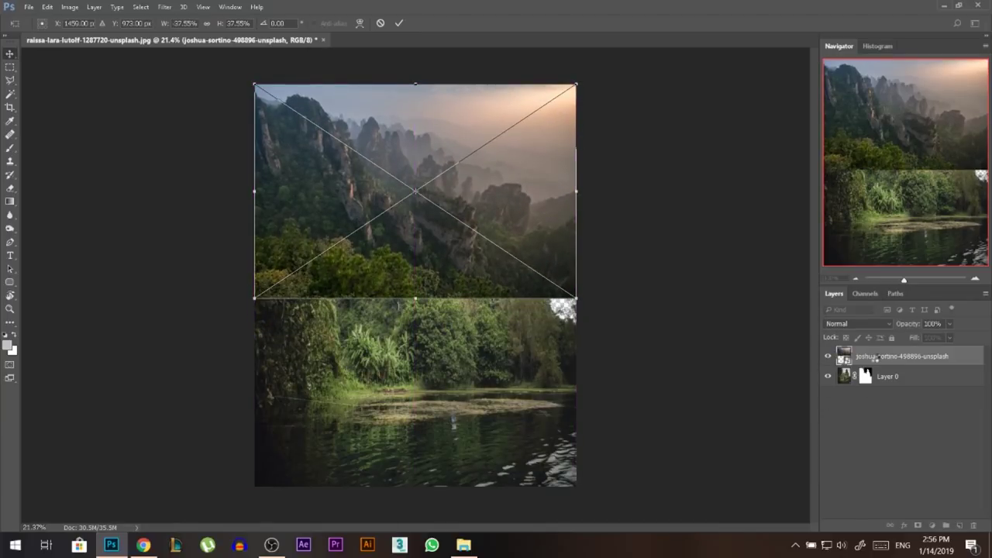
Move the mountain layer beneath Layer 0 and stretch it downward and slightly outward to fill the gap behind the right-hand trees
{"action": "left_click_drag", "start_coordinate": [874, 358], "coordinate": [872, 385]}
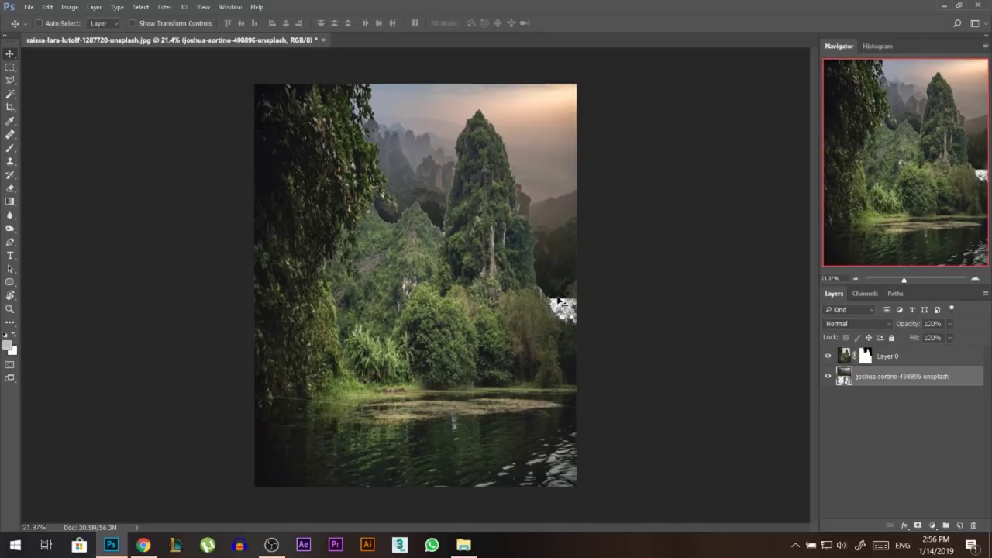
{"action": "key", "text": "ctrl+t"}
{"action": "left_click_drag", "start_coordinate": [415, 295], "coordinate": [416, 350]}
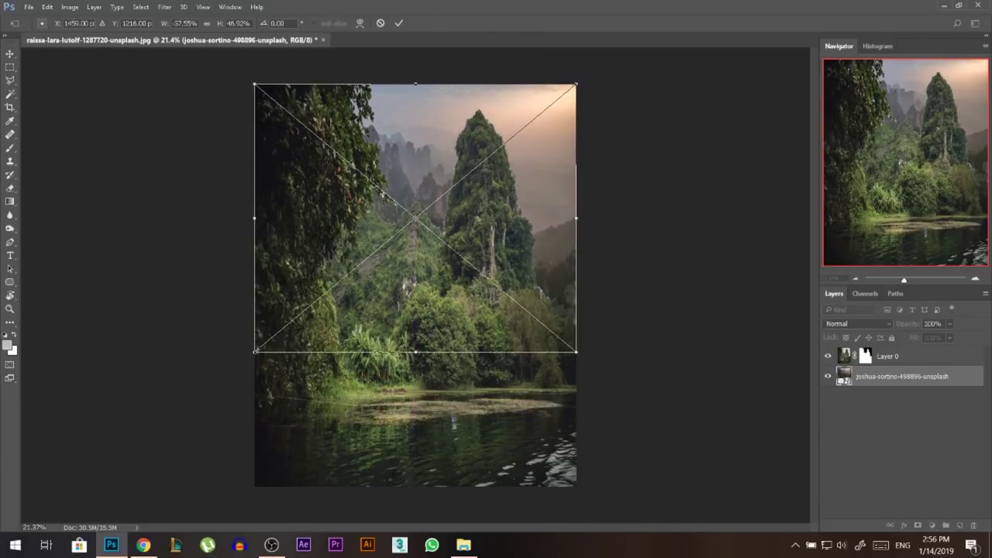
{"action": "left_click_drag", "start_coordinate": [255, 352], "coordinate": [232, 359]}
{"action": "key", "text": "Return"}
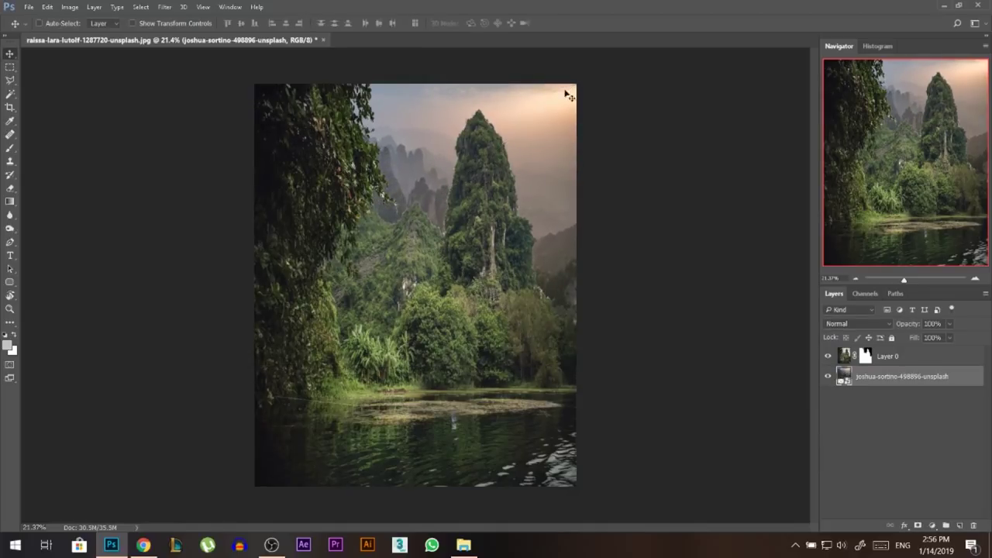
Select the leftover sky on Layer 0's image with Color Range at fuzziness 162, sampling a bright gap between the hanging leaves
{"action": "scroll", "coordinate": [514, 214], "scroll_direction": "up", "scroll_amount": 10}
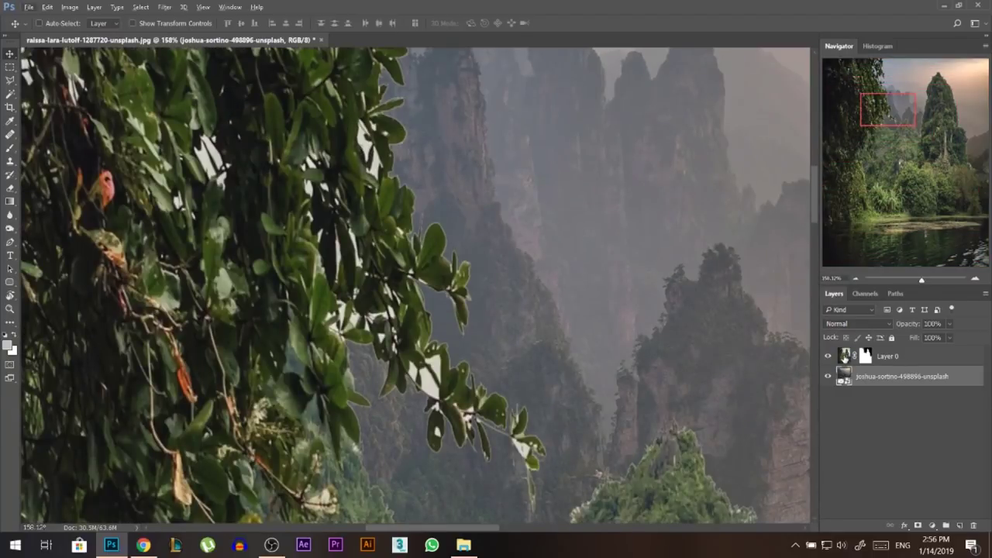
{"action": "left_click", "coordinate": [845, 358]}
{"action": "left_click", "coordinate": [147, 8]}
{"action": "left_click", "coordinate": [167, 131]}
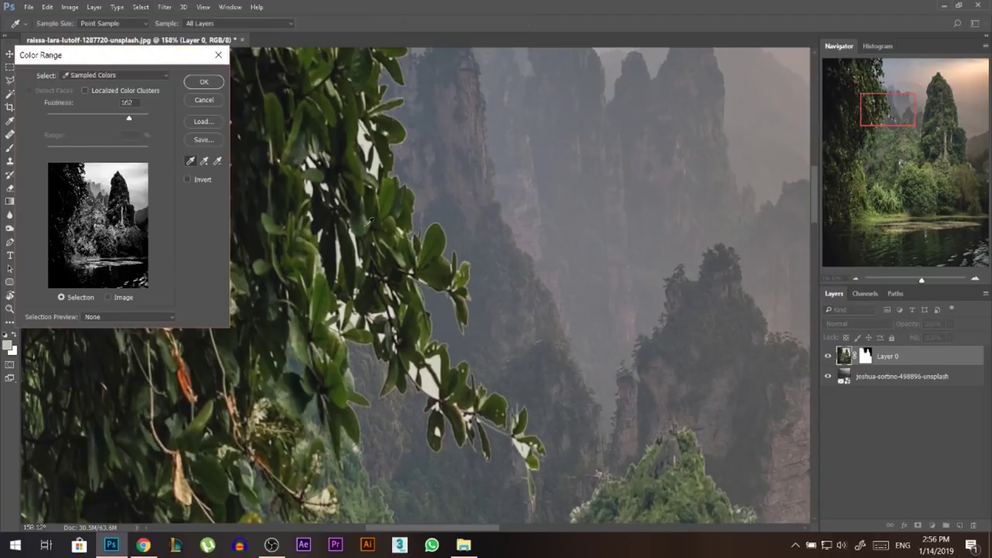
{"action": "left_click", "coordinate": [367, 136]}
{"action": "left_click", "coordinate": [205, 83]}
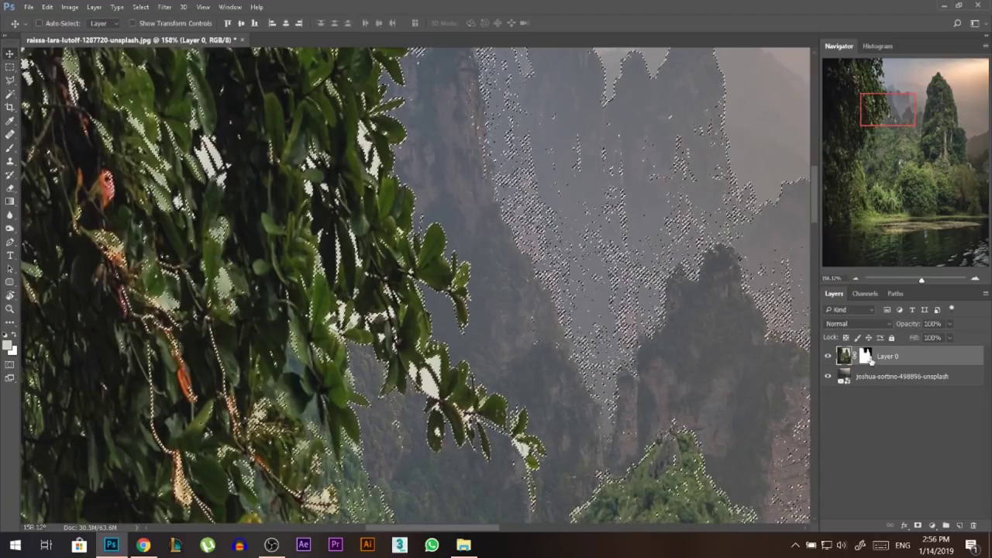
Paint the selected gaps between the hanging leaves black on Layer 0's mask with a smaller brush, check the right-hand edges and deselect
{"action": "left_click", "coordinate": [866, 357]}
{"action": "key", "text": "b"}
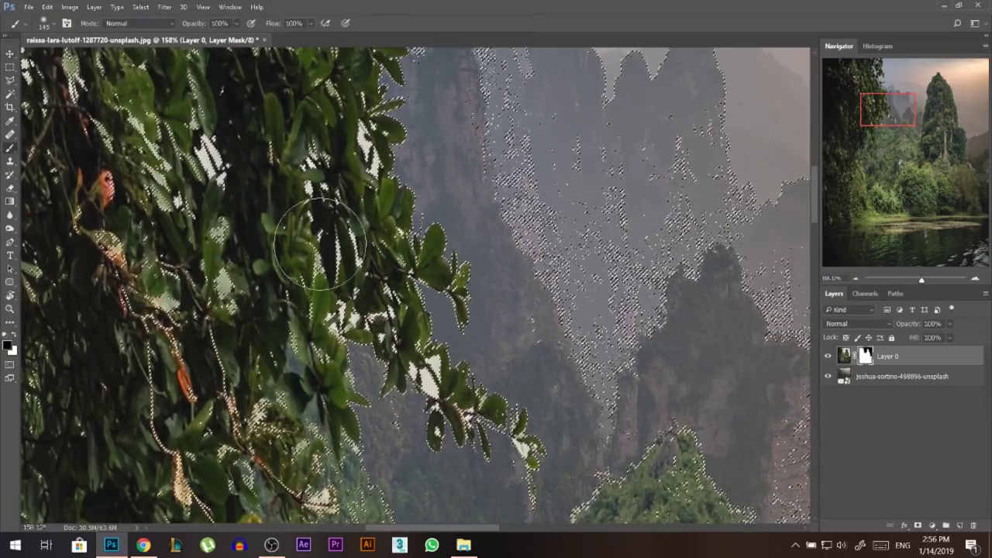
{"action": "right_click", "coordinate": [450, 209], "text": "alt"}
{"action": "left_click_drag", "start_coordinate": [372, 126], "coordinate": [379, 164]}
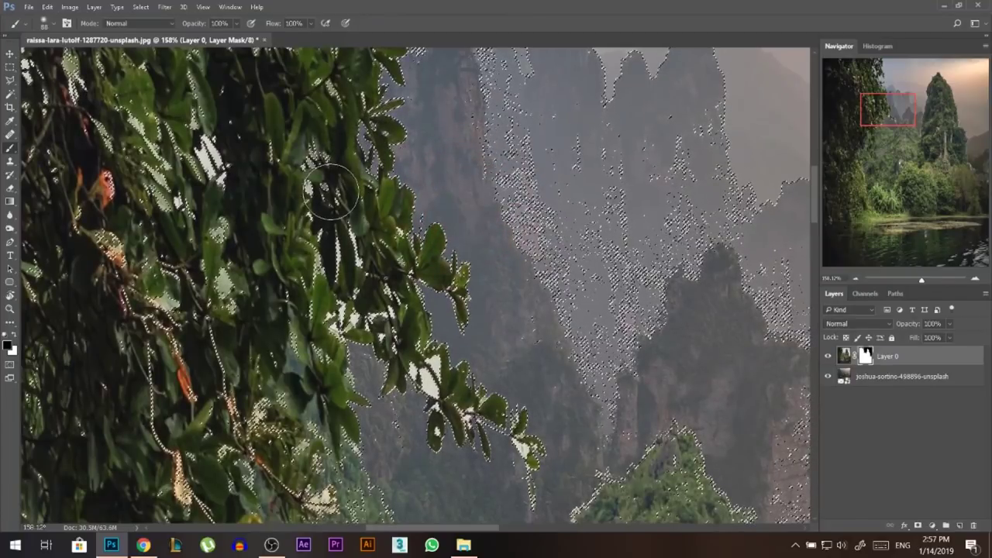
{"action": "left_click_drag", "start_coordinate": [220, 156], "coordinate": [232, 163]}
{"action": "left_click", "coordinate": [235, 163]}
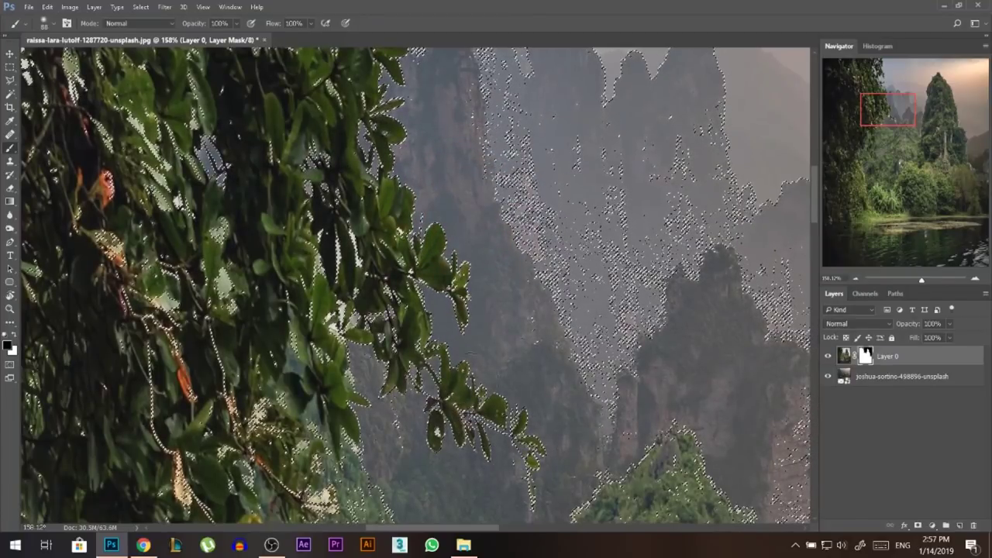
{"action": "left_click_drag", "start_coordinate": [350, 273], "coordinate": [330, 289]}
{"action": "scroll", "coordinate": [207, 248], "scroll_direction": "down", "scroll_amount": 9}
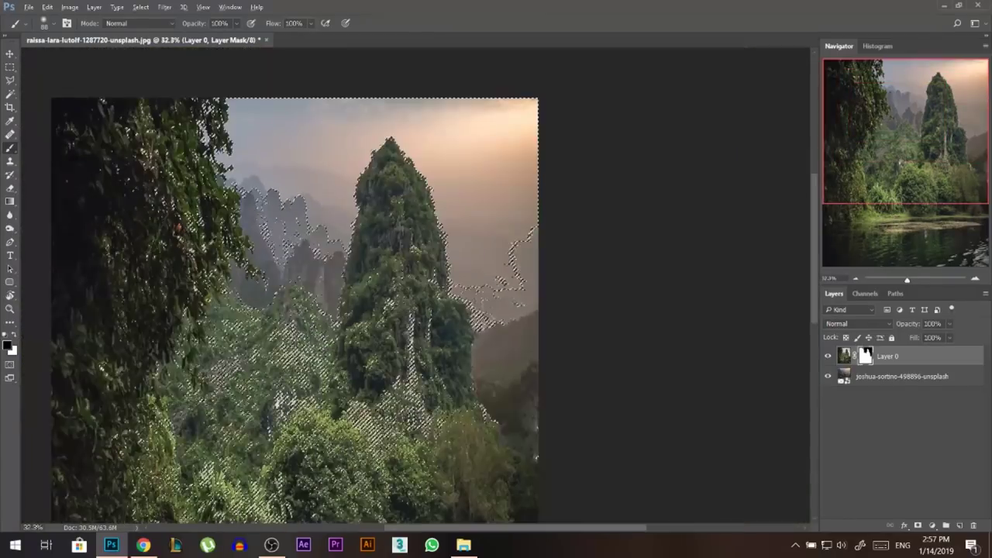
{"action": "scroll", "coordinate": [436, 432], "scroll_direction": "up", "scroll_amount": 2}
{"action": "scroll", "coordinate": [436, 432], "scroll_direction": "up", "scroll_amount": 5}
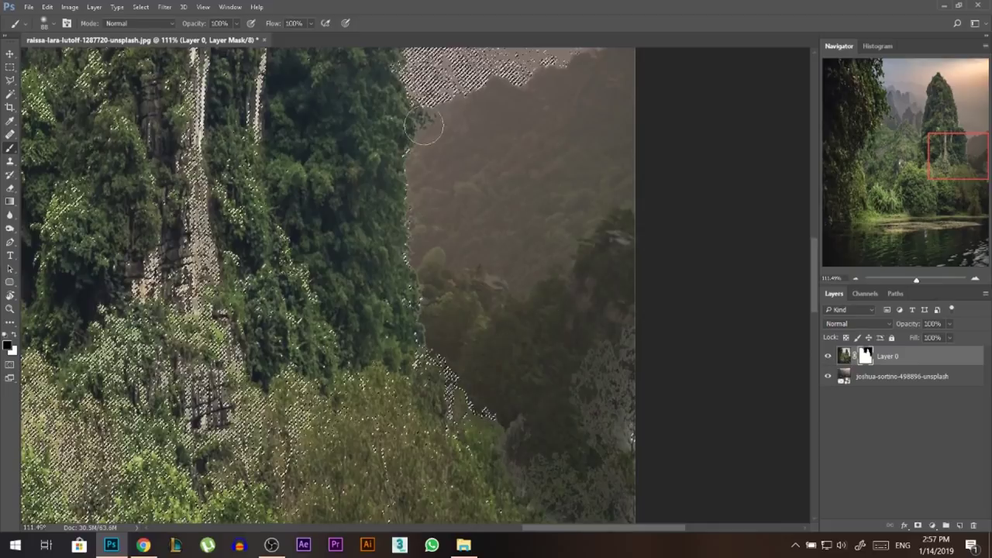
{"action": "scroll", "coordinate": [558, 287], "scroll_direction": "down", "scroll_amount": 2}
{"action": "scroll", "coordinate": [558, 287], "scroll_direction": "down", "scroll_amount": 3}
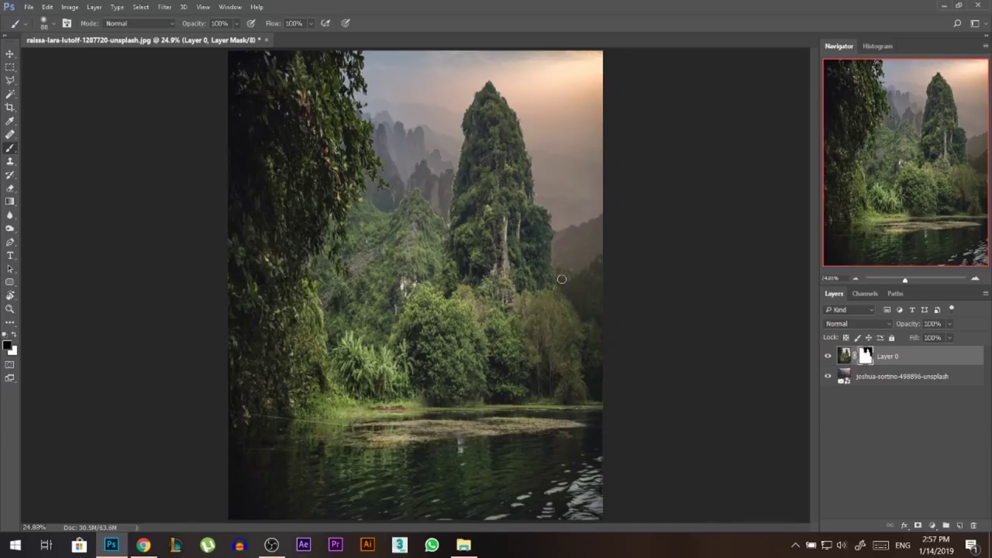
Compare the composite with Layer 0 hidden and shown to check how the mountain background blends
{"action": "key", "text": "v"}
{"action": "scroll", "coordinate": [425, 281], "scroll_direction": "down", "scroll_amount": 1}
{"action": "scroll", "coordinate": [403, 163], "scroll_direction": "up", "scroll_amount": 2}
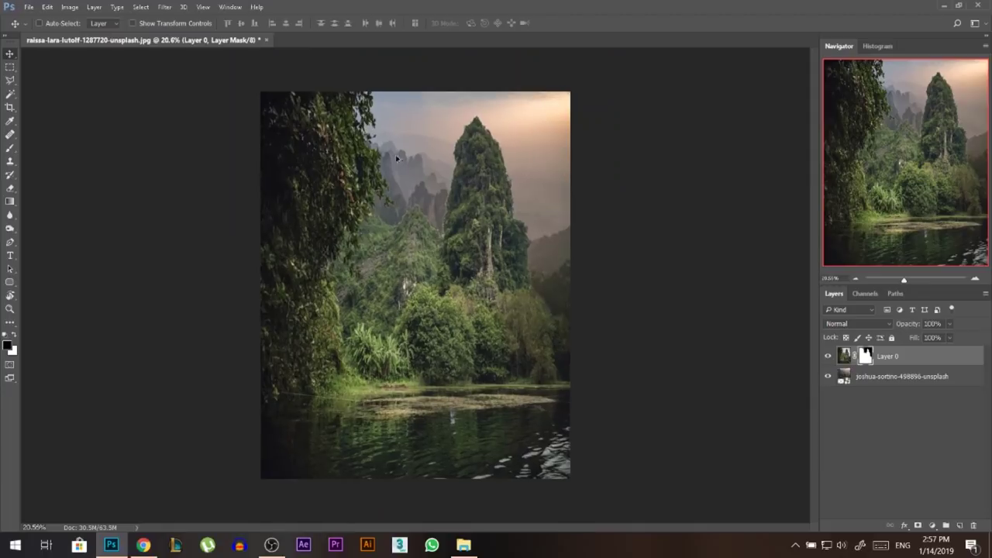
{"action": "scroll", "coordinate": [515, 232], "scroll_direction": "down", "scroll_amount": 1}
{"action": "scroll", "coordinate": [541, 187], "scroll_direction": "up", "scroll_amount": 1}
{"action": "left_click", "coordinate": [827, 356]}
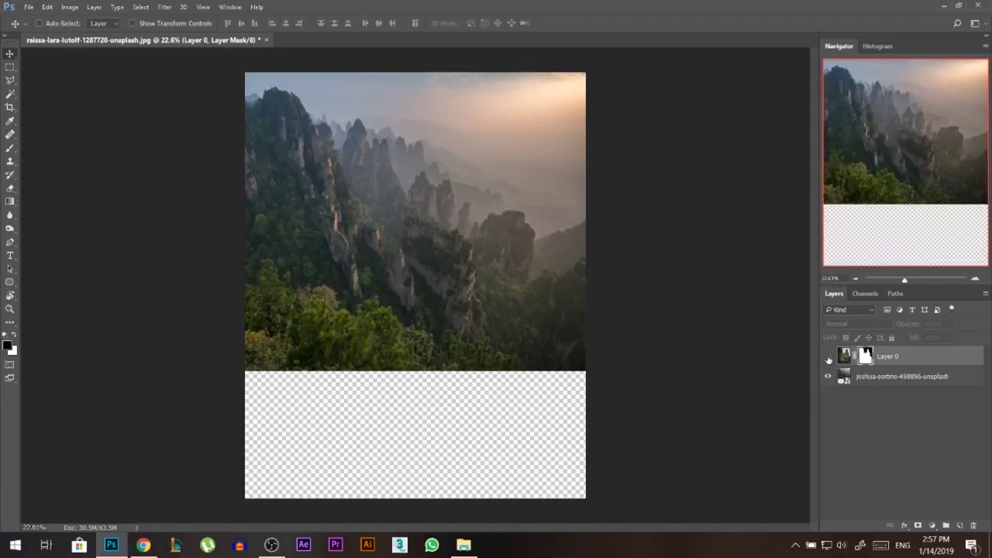
{"action": "left_click", "coordinate": [828, 357]}
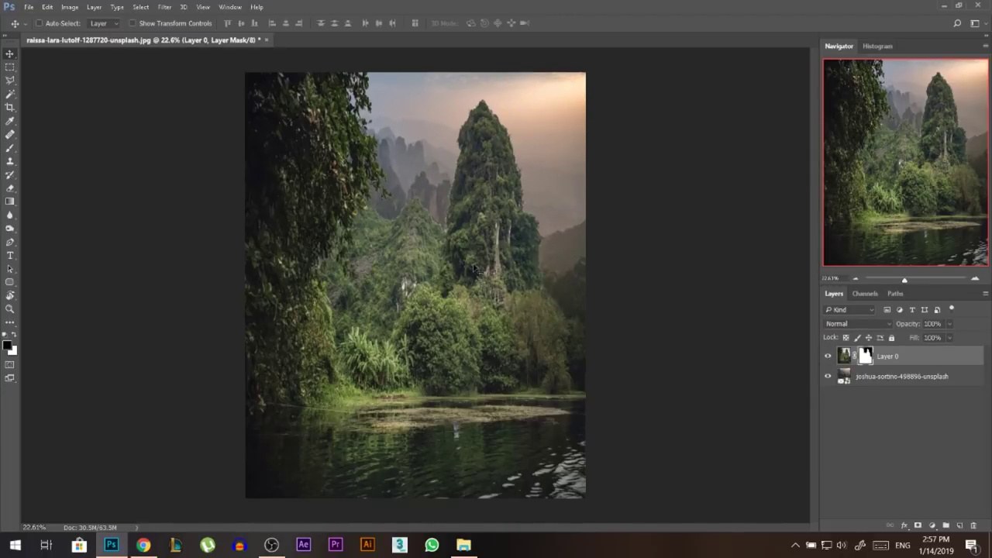
Add a Hue/Saturation adjustment layer above Layer 0 and lower its saturation slightly
{"action": "left_click", "coordinate": [556, 118], "text": "ctrl"}
{"action": "left_click", "coordinate": [502, 203], "text": "ctrl"}
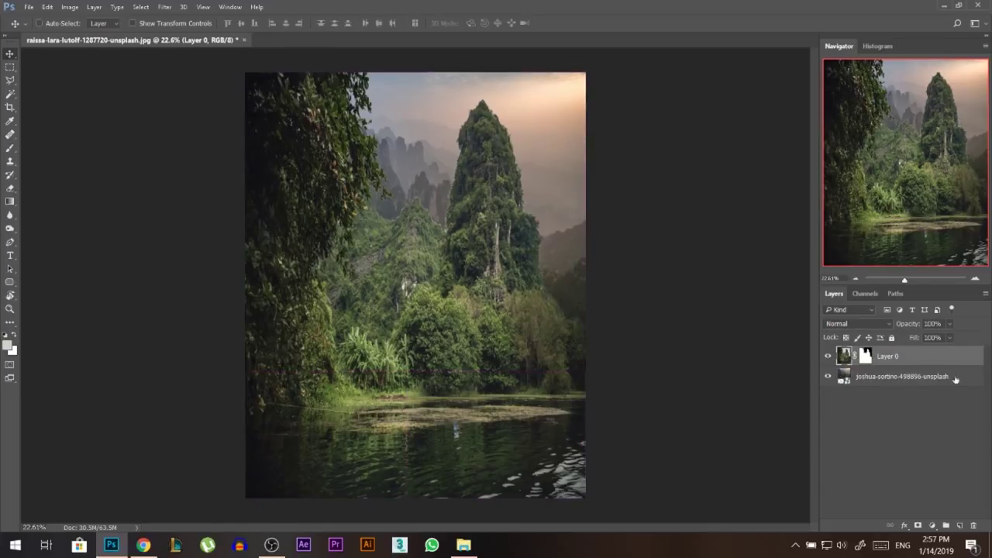
{"action": "left_click", "coordinate": [931, 526]}
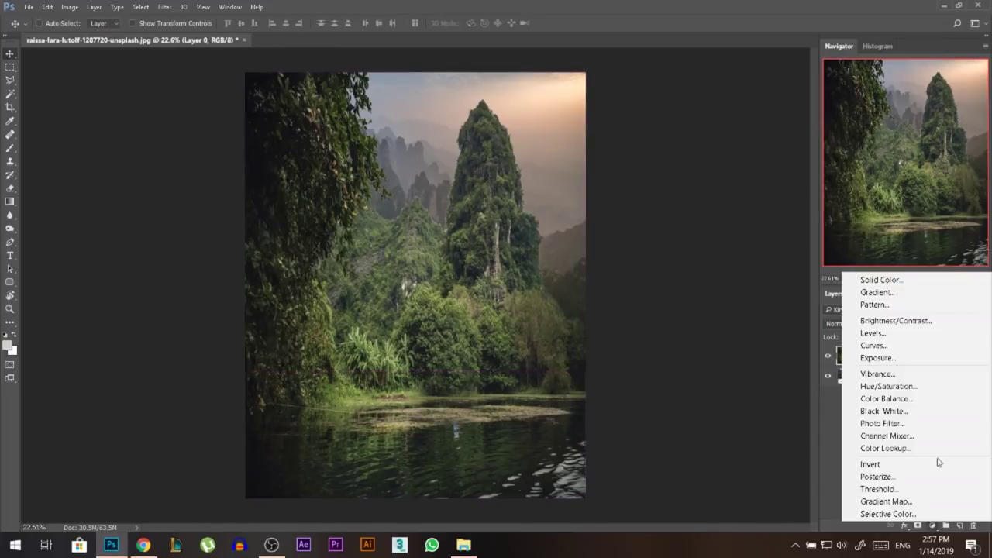
{"action": "left_click", "coordinate": [884, 385]}
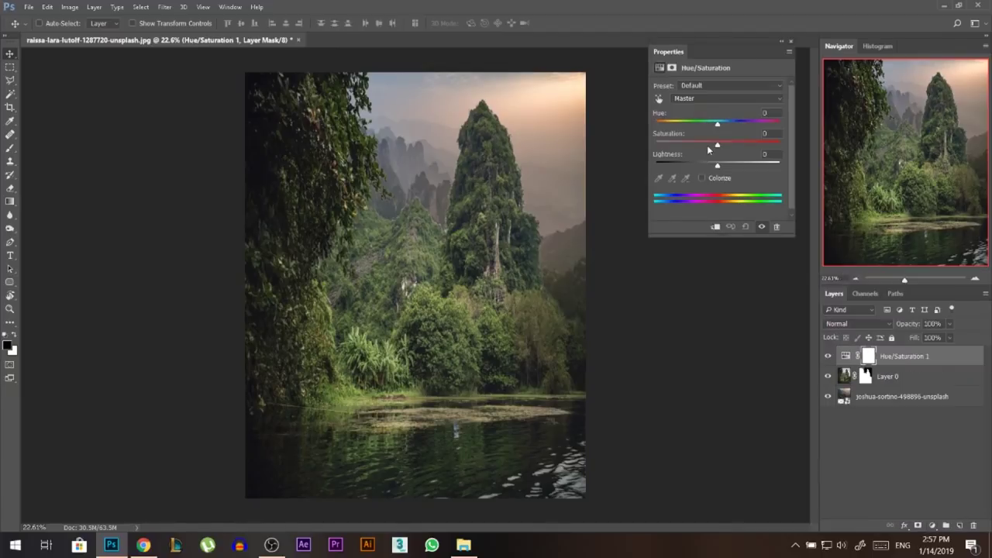
{"action": "left_click", "coordinate": [791, 42]}
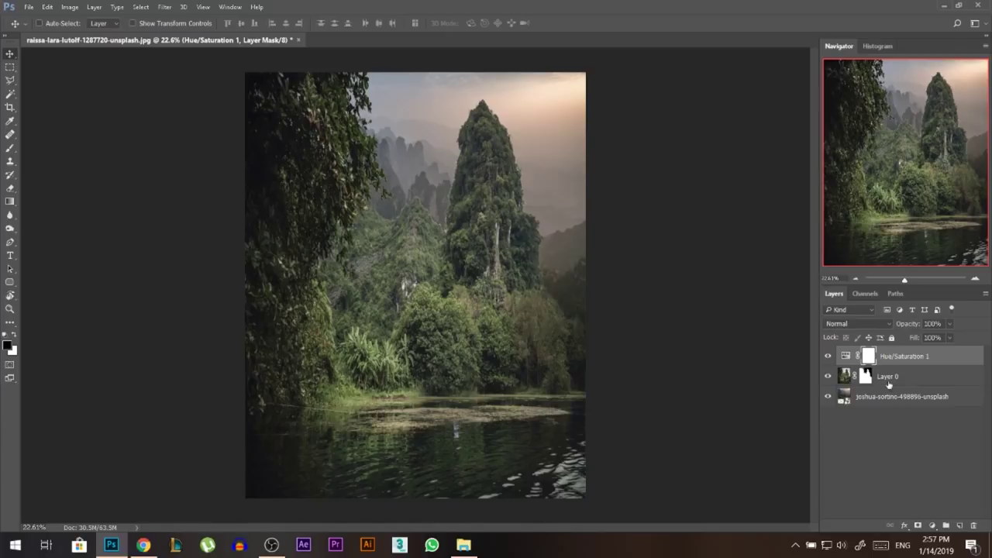
Clip the Hue/Saturation adjustment to Layer 0 so it affects only the lake landscape
{"action": "left_click", "coordinate": [891, 365], "text": "alt"}
{"action": "left_click", "coordinate": [890, 361], "text": "alt"}
{"action": "left_click", "coordinate": [892, 361], "text": "alt"}
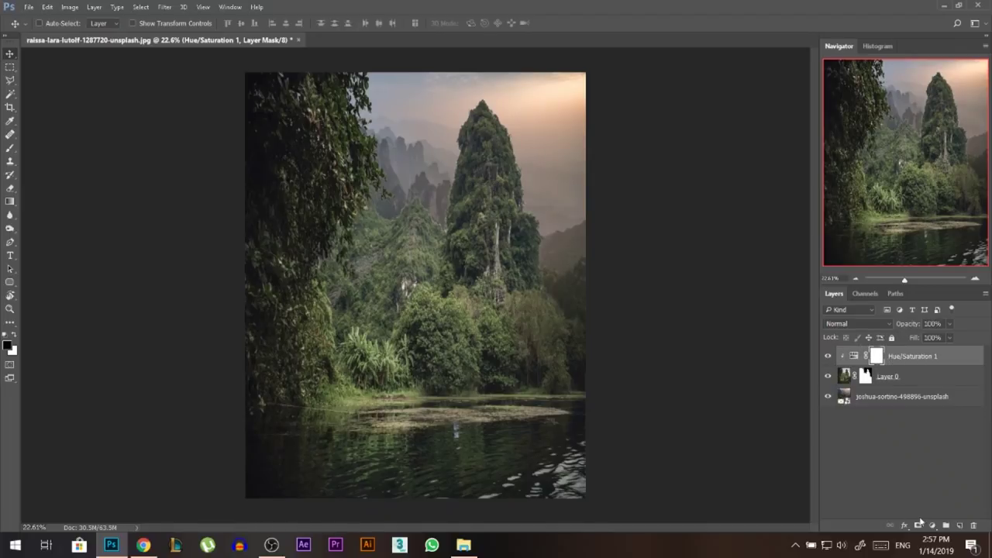
Add a Curves adjustment layer above the Hue/Saturation layer and clip it to Layer 0
{"action": "left_click", "coordinate": [931, 526]}
{"action": "left_click", "coordinate": [894, 345]}
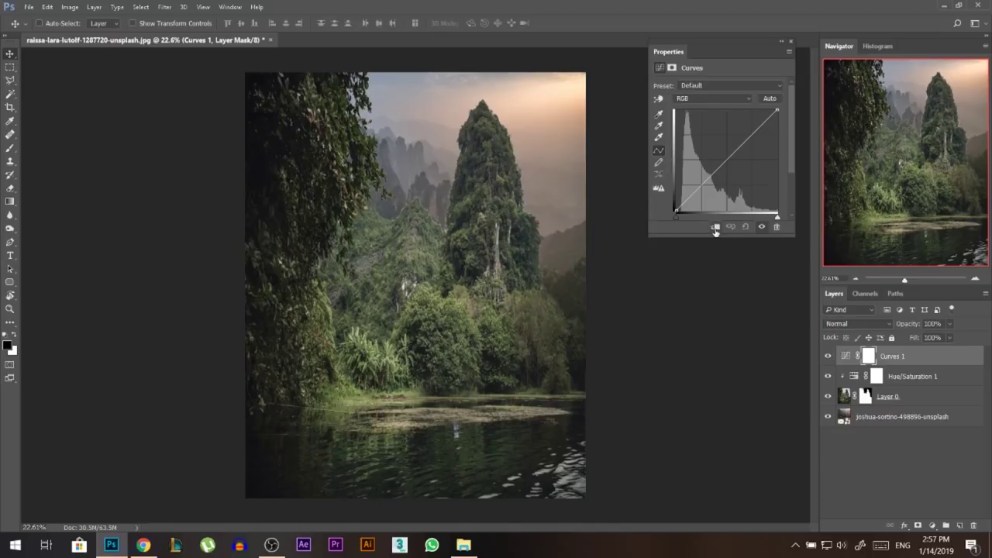
{"action": "left_click", "coordinate": [715, 227]}
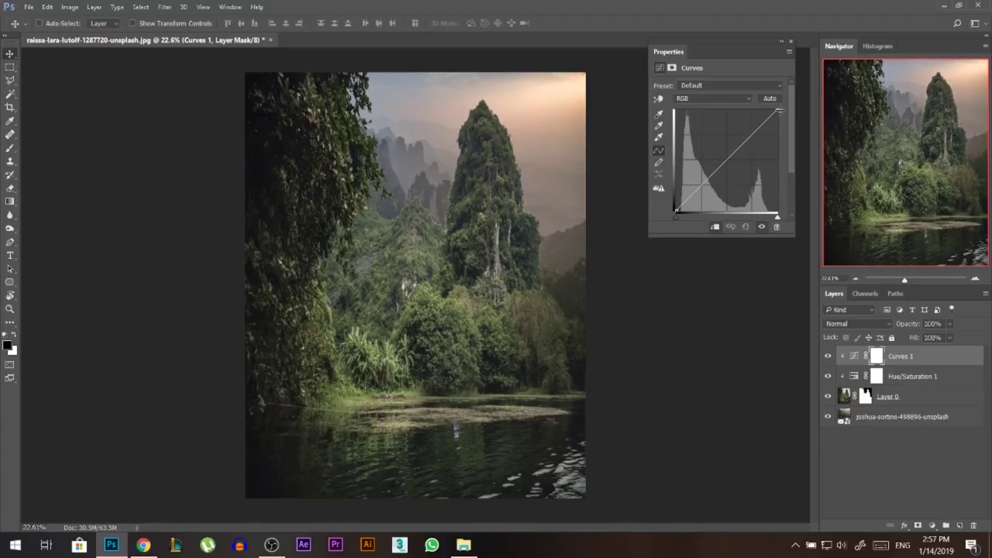
Darken the lake landscape in the first Curves adjustment by lowering the white point and pulling down the shadows
{"action": "left_click_drag", "start_coordinate": [779, 110], "coordinate": [789, 129]}
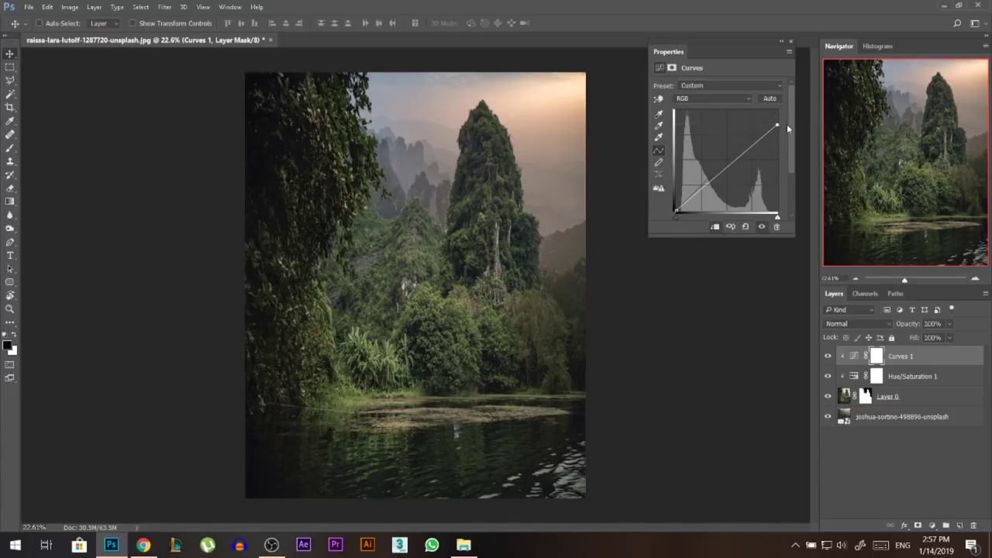
{"action": "left_click_drag", "start_coordinate": [706, 186], "coordinate": [706, 190]}
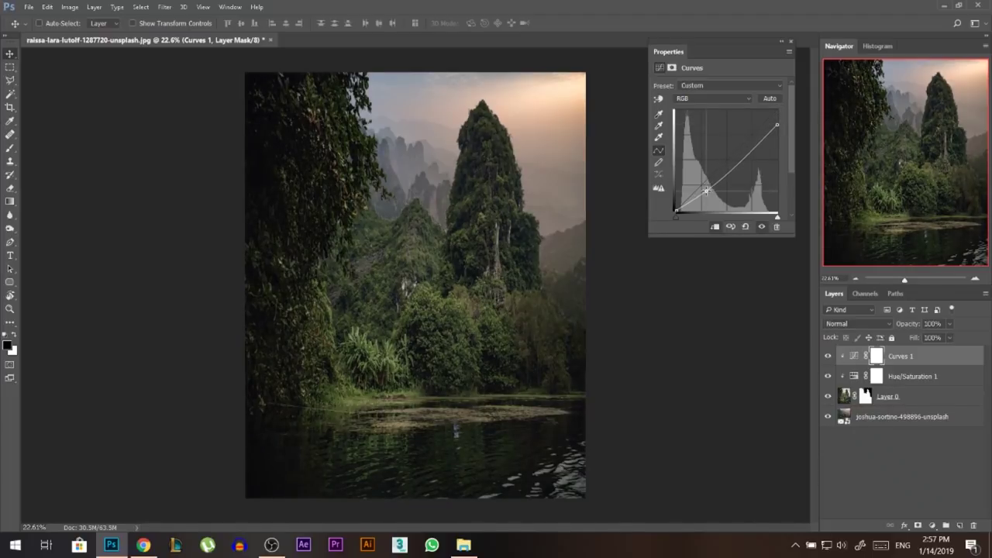
{"action": "left_click", "coordinate": [790, 45]}
Paint the Curves 1 mask with a soft black brush at 43% opacity along the tall peak's sky-facing edge to reduce the darkening
{"action": "key", "text": "b"}
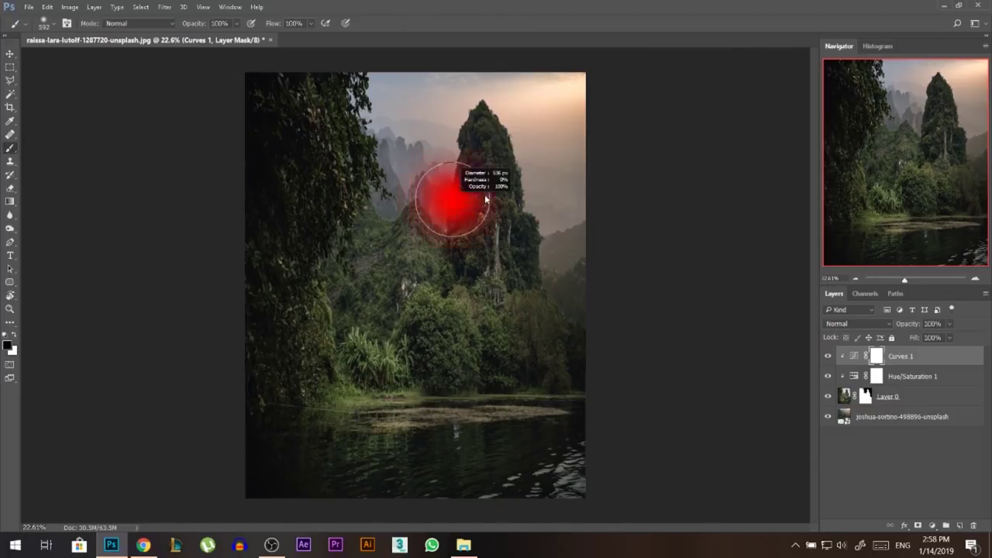
{"action": "left_click_drag", "start_coordinate": [452, 199], "coordinate": [485, 197]}
{"action": "left_click_drag", "start_coordinate": [174, 27], "coordinate": [171, 27]}
{"action": "left_click_drag", "start_coordinate": [515, 117], "coordinate": [493, 116]}
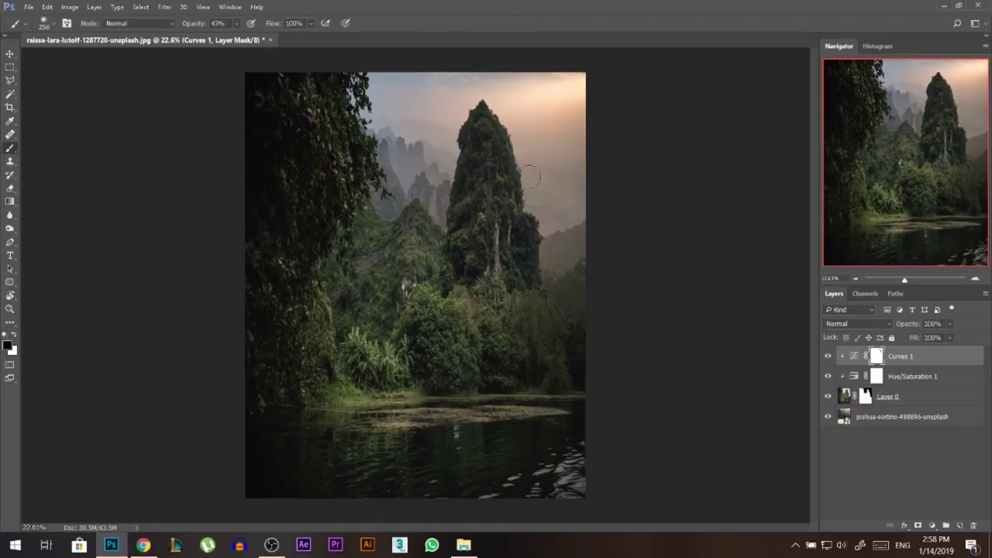
{"action": "left_click_drag", "start_coordinate": [546, 224], "coordinate": [554, 299]}
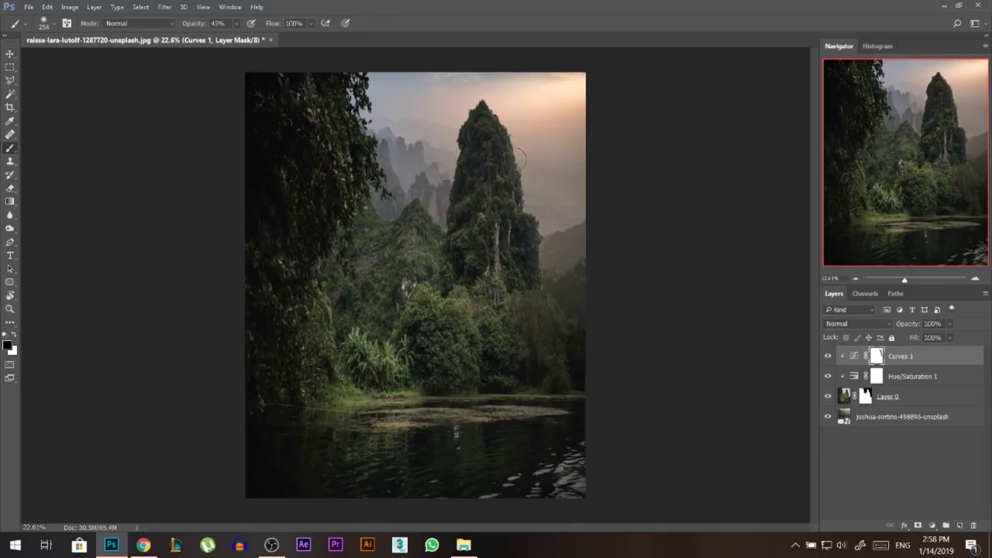
{"action": "left_click", "coordinate": [10, 53]}
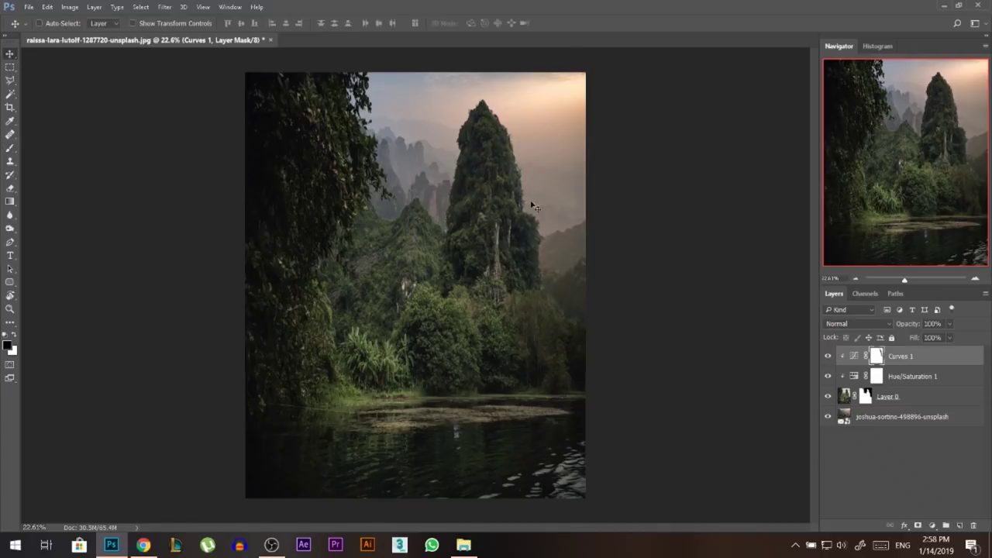
Add a second Curves adjustment clipped to Layer 0, lifting its black point and raising the midtones
{"action": "left_click", "coordinate": [938, 524]}
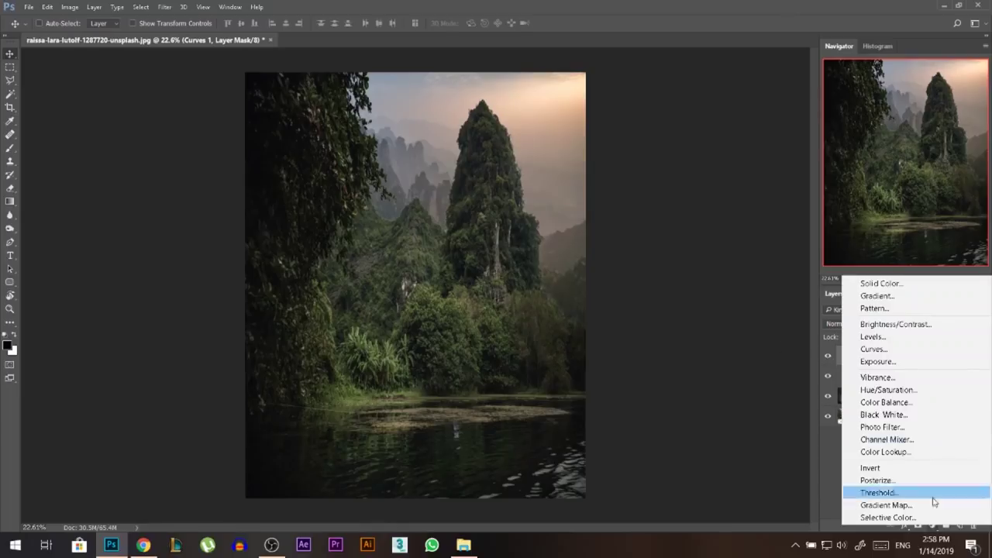
{"action": "left_click", "coordinate": [872, 346]}
{"action": "left_click", "coordinate": [715, 226]}
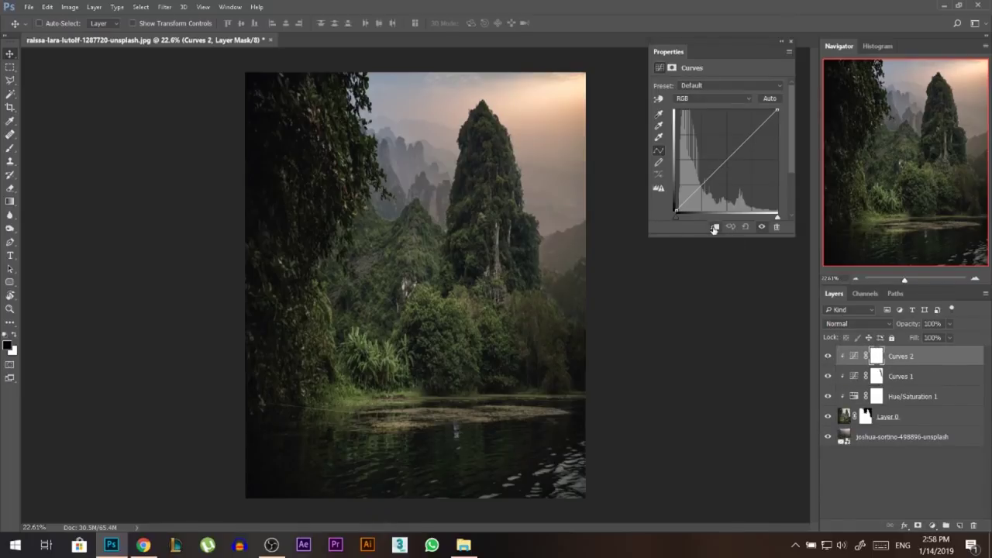
{"action": "left_click_drag", "start_coordinate": [675, 210], "coordinate": [676, 201]}
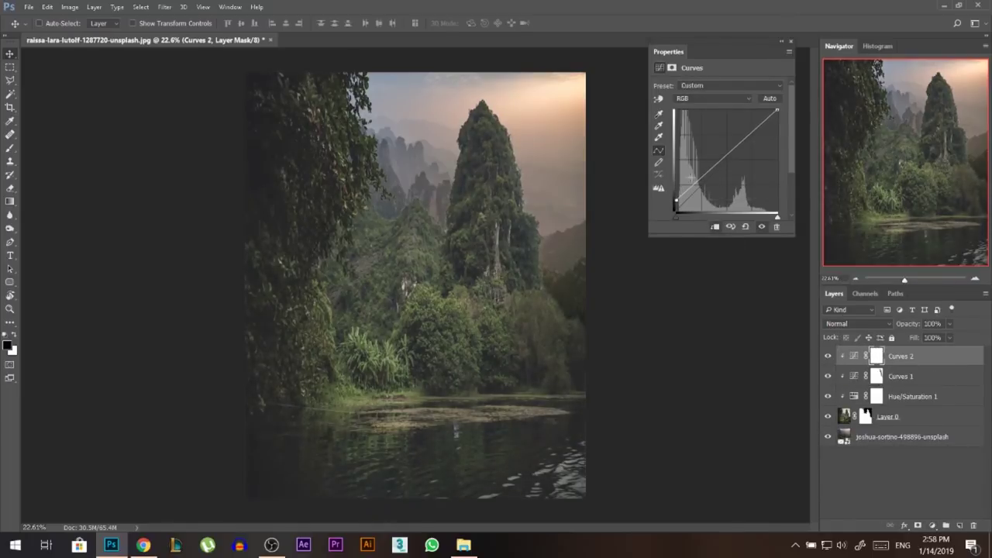
{"action": "left_click", "coordinate": [717, 158]}
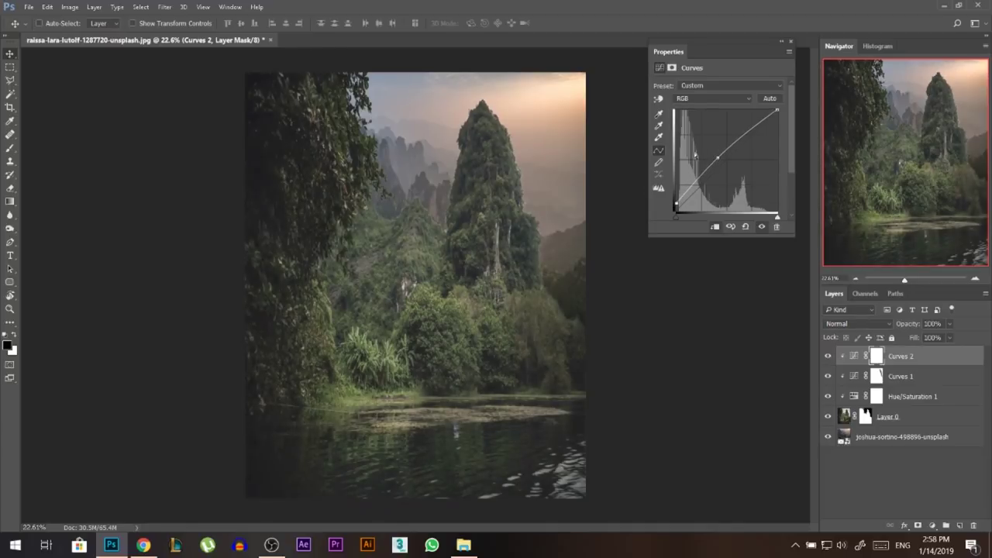
Warm the second Curves adjustment by raising the red channel and lowering the blue and green channels
{"action": "left_click", "coordinate": [709, 98]}
{"action": "left_click", "coordinate": [694, 110]}
{"action": "mouse_move", "coordinate": [721, 156]}
{"action": "left_mouse_down"}
{"action": "mouse_move", "coordinate": [715, 141]}
{"action": "mouse_move", "coordinate": [722, 153]}
{"action": "left_mouse_up"}
{"action": "left_click", "coordinate": [709, 98]}
{"action": "left_click", "coordinate": [701, 124]}
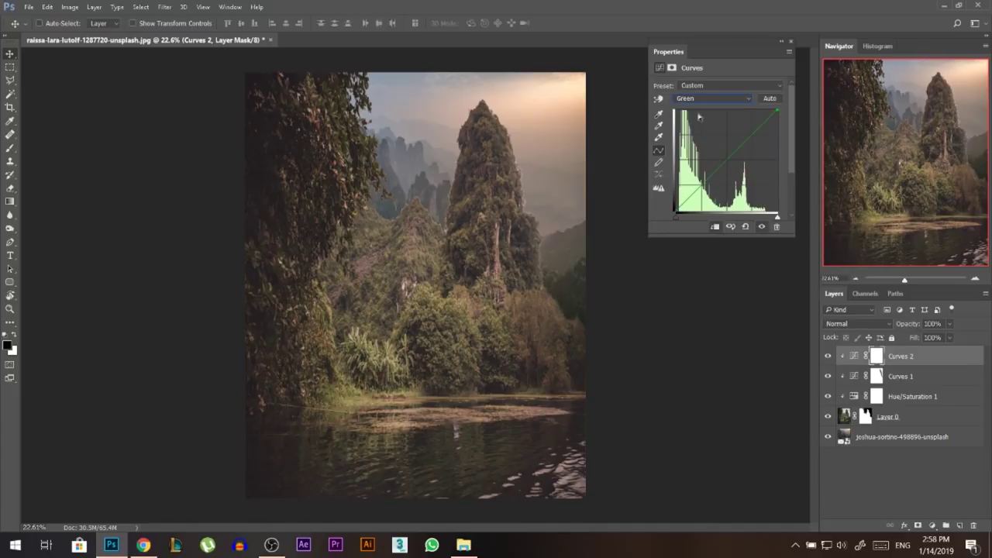
{"action": "left_click", "coordinate": [703, 99]}
{"action": "left_click", "coordinate": [705, 132]}
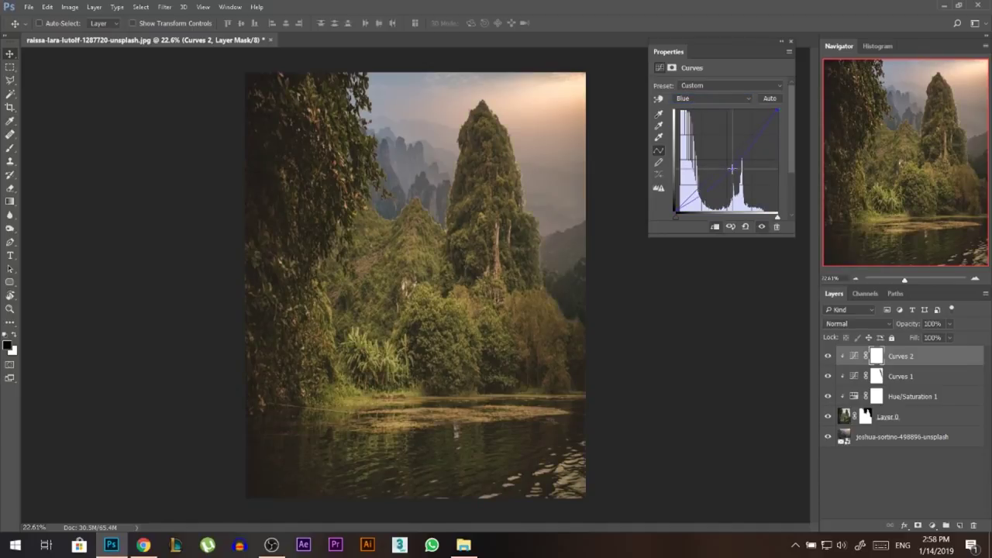
{"action": "scroll", "coordinate": [726, 155], "scroll_direction": "down", "scroll_amount": 1}
{"action": "left_click", "coordinate": [701, 90]}
{"action": "left_click", "coordinate": [698, 116]}
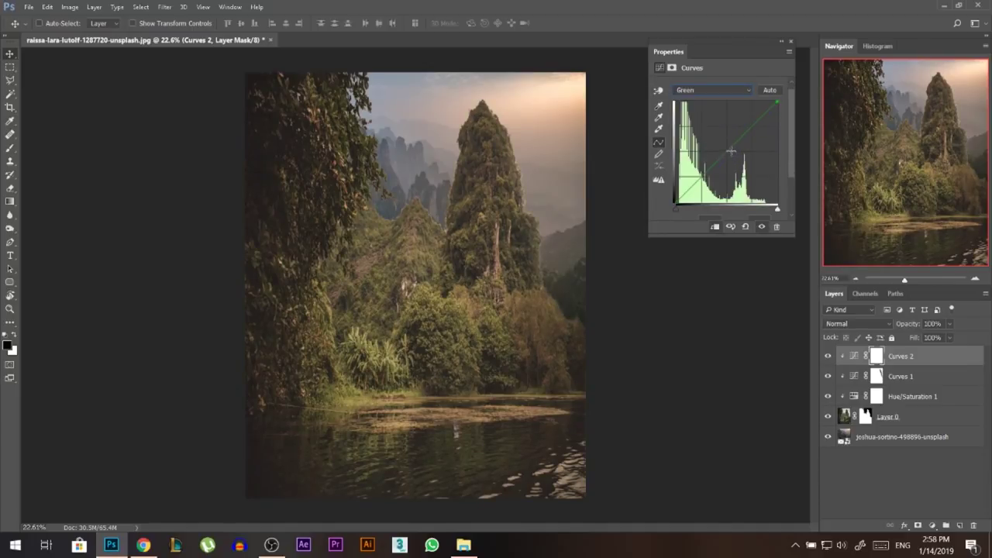
{"action": "left_click", "coordinate": [729, 154]}
{"action": "left_click", "coordinate": [791, 43]}
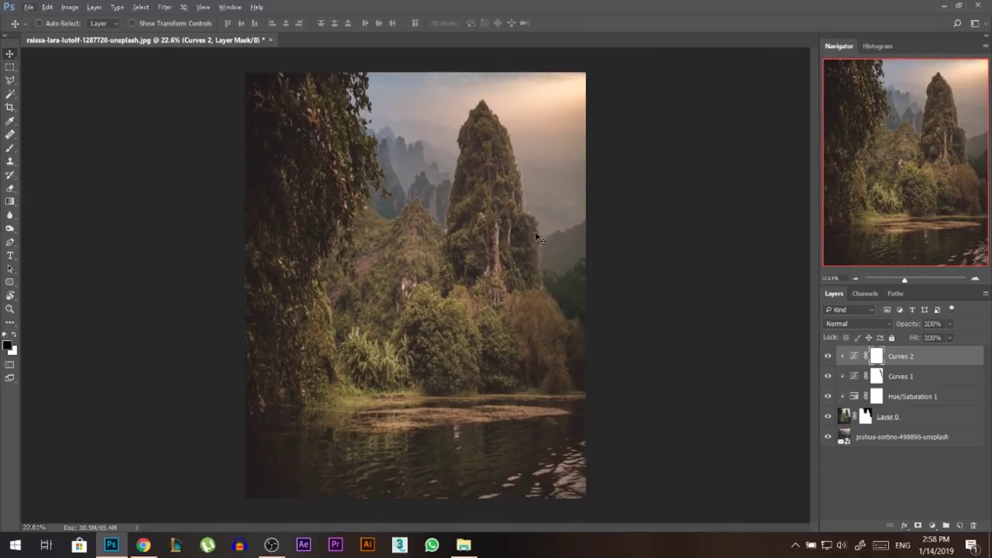
Invert the Curves 2 mask to black and paint white along the tall peak's sunlit edge with a soft brush
{"action": "key", "text": "ctrl+i"}
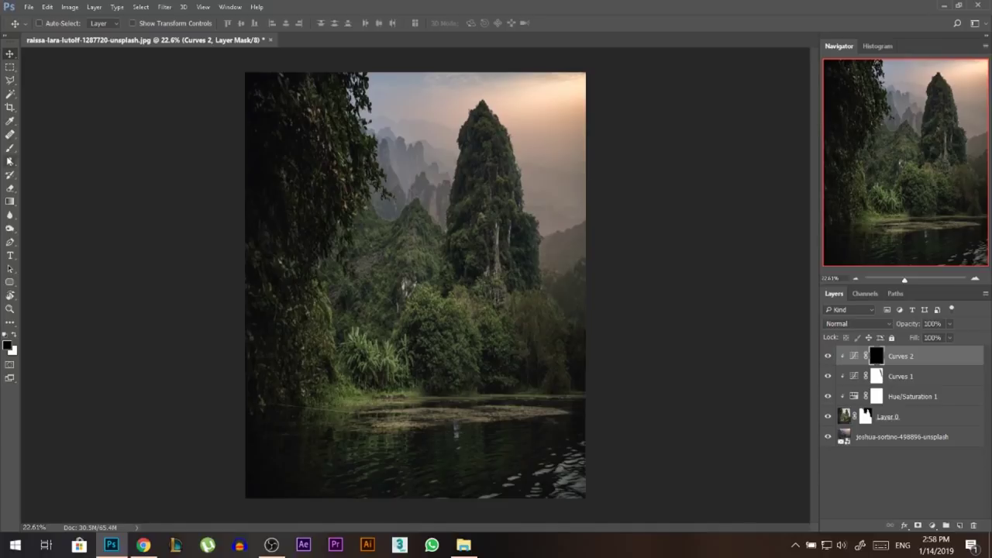
{"action": "key", "text": "b"}
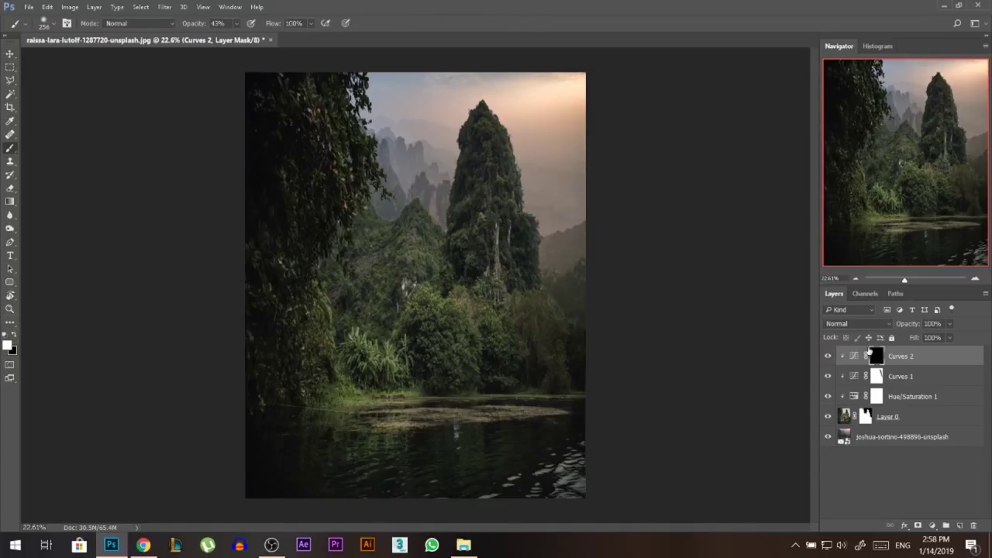
{"action": "left_click_drag", "start_coordinate": [561, 166], "coordinate": [545, 138]}
{"action": "scroll", "coordinate": [549, 137], "scroll_direction": "up", "scroll_amount": 5}
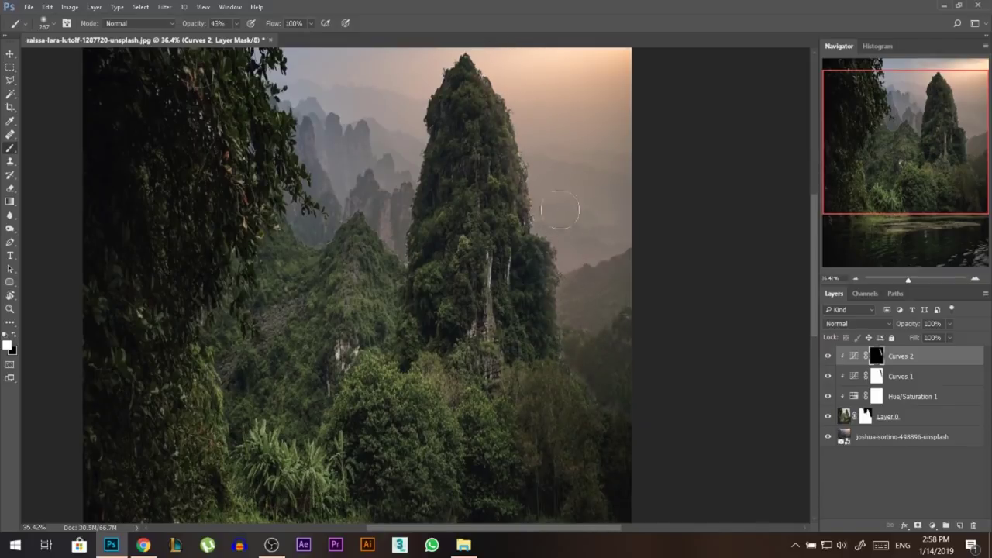
{"action": "left_click_drag", "start_coordinate": [568, 236], "coordinate": [512, 68]}
{"action": "right_click", "coordinate": [581, 126], "text": "alt"}
{"action": "scroll", "coordinate": [527, 136], "scroll_direction": "down", "scroll_amount": 1}
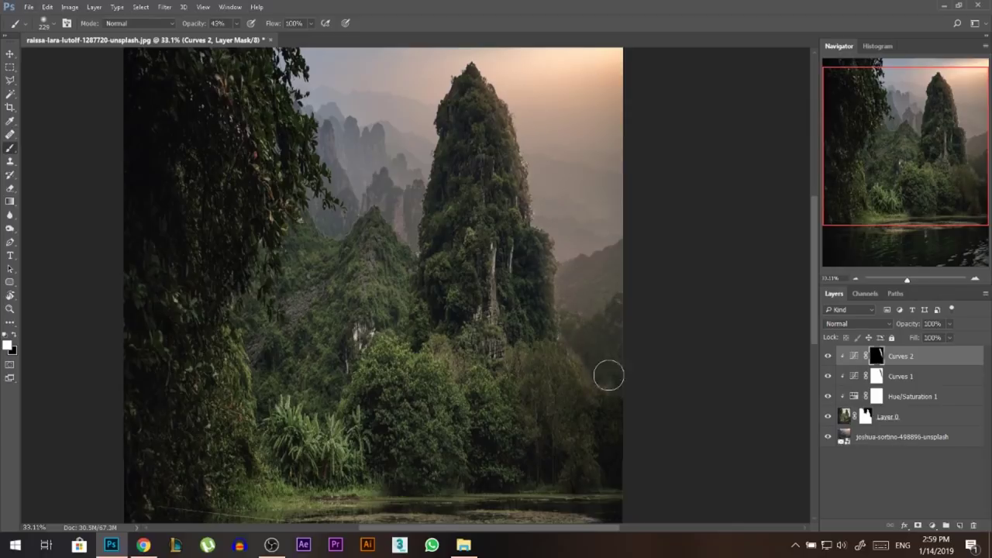
Paint the warm light onto the smaller peak and the foliage beside it on the Curves 2 mask
{"action": "mouse_move", "coordinate": [403, 242]}
{"action": "left_mouse_down"}
{"action": "mouse_move", "coordinate": [389, 242]}
{"action": "mouse_move", "coordinate": [403, 218]}
{"action": "mouse_move", "coordinate": [388, 281]}
{"action": "left_mouse_up"}
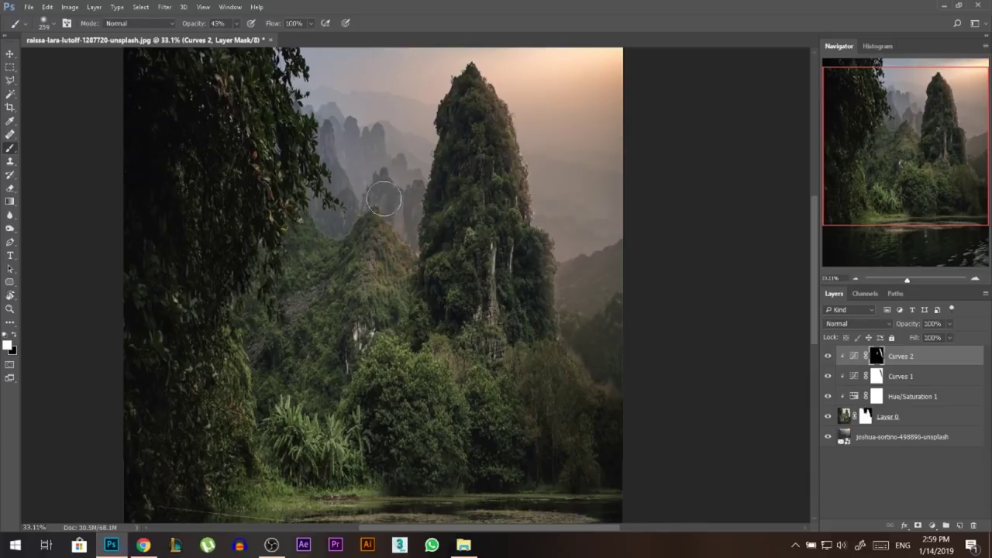
{"action": "mouse_move", "coordinate": [340, 227]}
{"action": "left_mouse_down"}
{"action": "mouse_move", "coordinate": [318, 218]}
{"action": "mouse_move", "coordinate": [324, 227]}
{"action": "mouse_move", "coordinate": [300, 200]}
{"action": "left_mouse_up"}
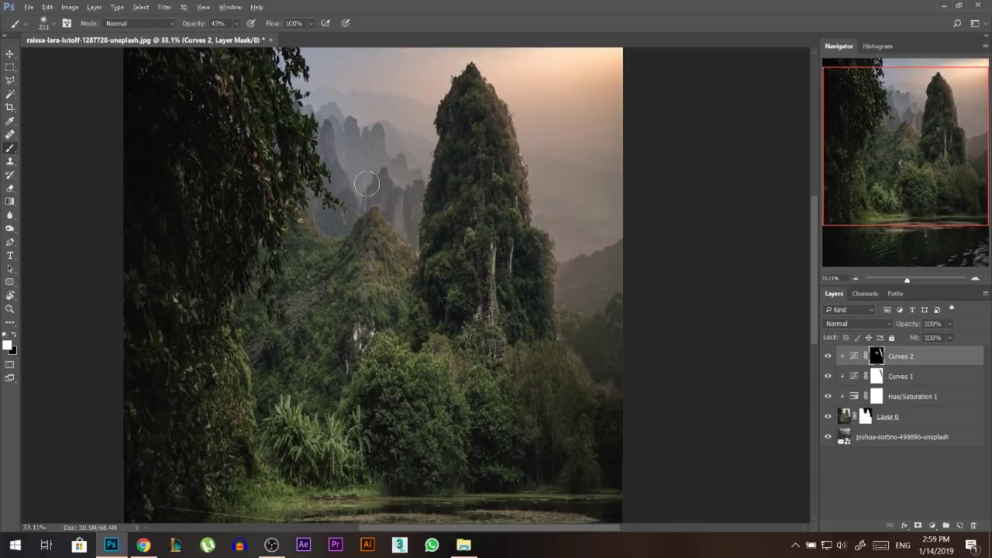
{"action": "scroll", "coordinate": [368, 185], "scroll_direction": "down", "scroll_amount": 2}
{"action": "left_click_drag", "start_coordinate": [372, 166], "coordinate": [396, 166]}
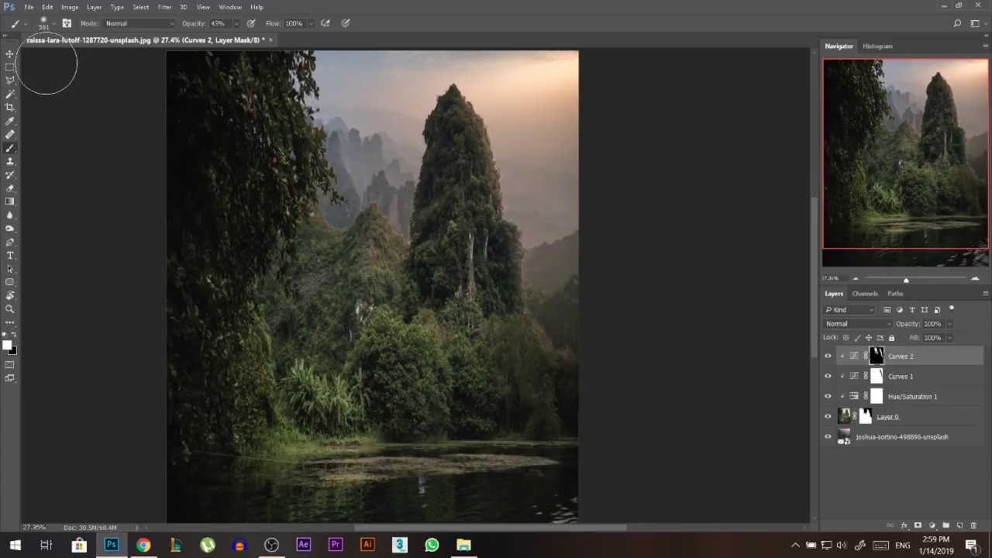
{"action": "left_click", "coordinate": [9, 54]}
{"action": "scroll", "coordinate": [426, 226], "scroll_direction": "down", "scroll_amount": 1}
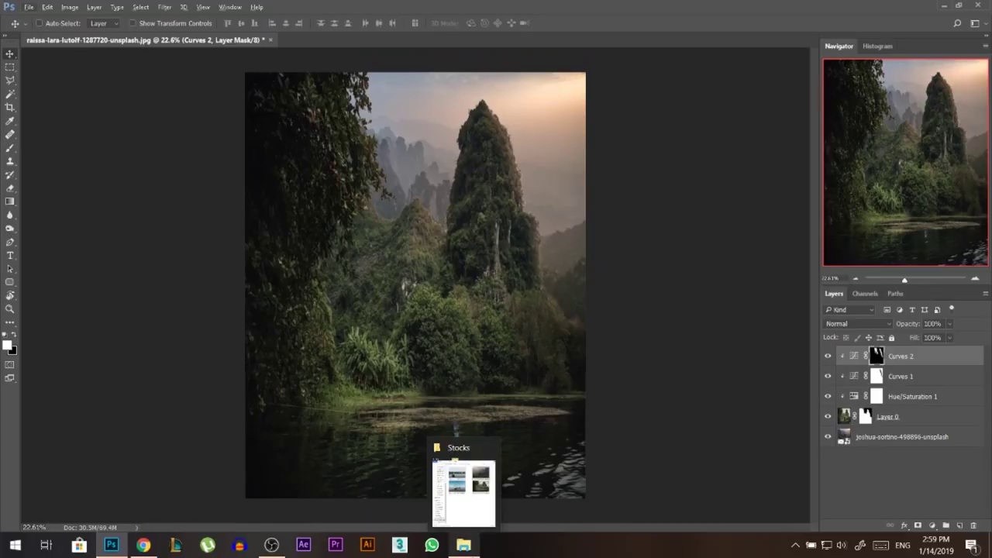
Open the wooden boat photo from the Stocks folder and select the water around the boat with the Magic Wand
{"action": "left_click", "coordinate": [473, 550]}
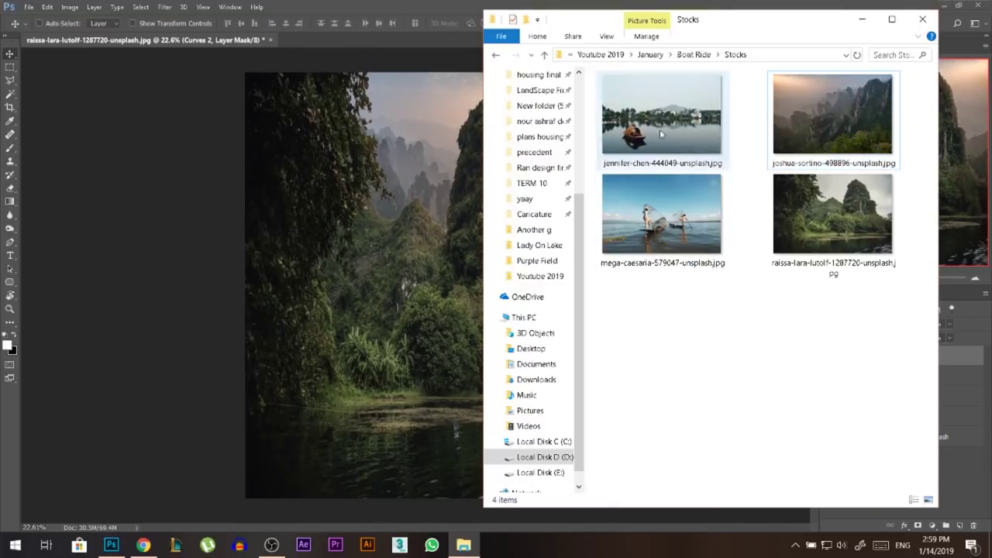
{"action": "left_click", "coordinate": [356, 49]}
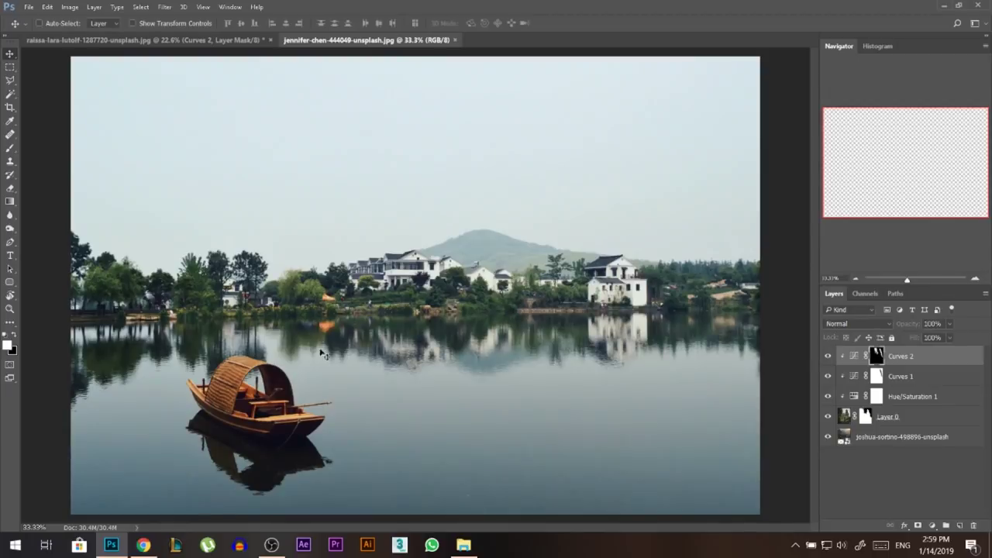
{"action": "left_click", "coordinate": [9, 95]}
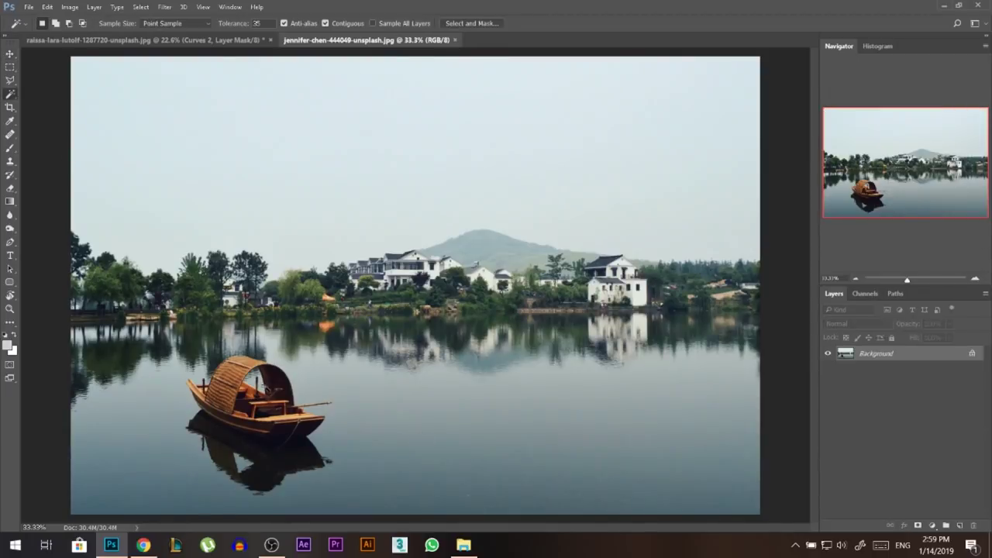
{"action": "left_click", "coordinate": [319, 393]}
{"action": "scroll", "coordinate": [223, 391], "scroll_direction": "up", "scroll_amount": 2}
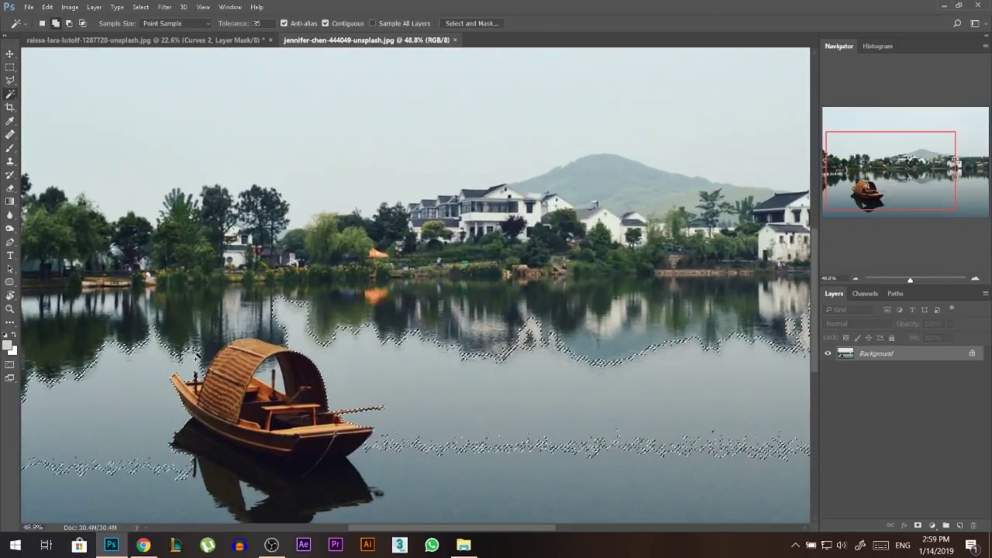
{"action": "left_click", "coordinate": [186, 366], "text": "shift"}
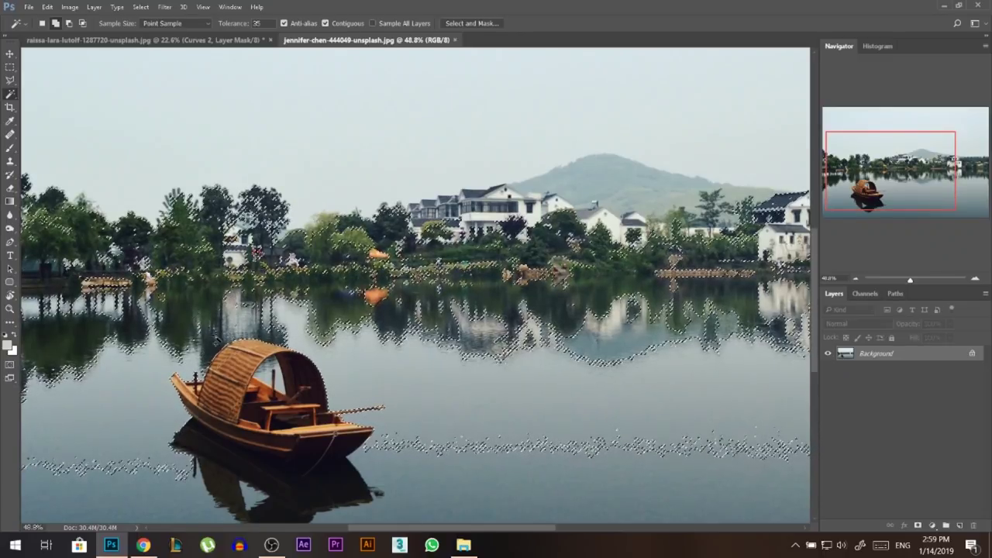
Extend the selection to the water inside the boat's canopy opening and the darker foreground water around its reflection
{"action": "scroll", "coordinate": [248, 383], "scroll_direction": "up", "scroll_amount": 5}
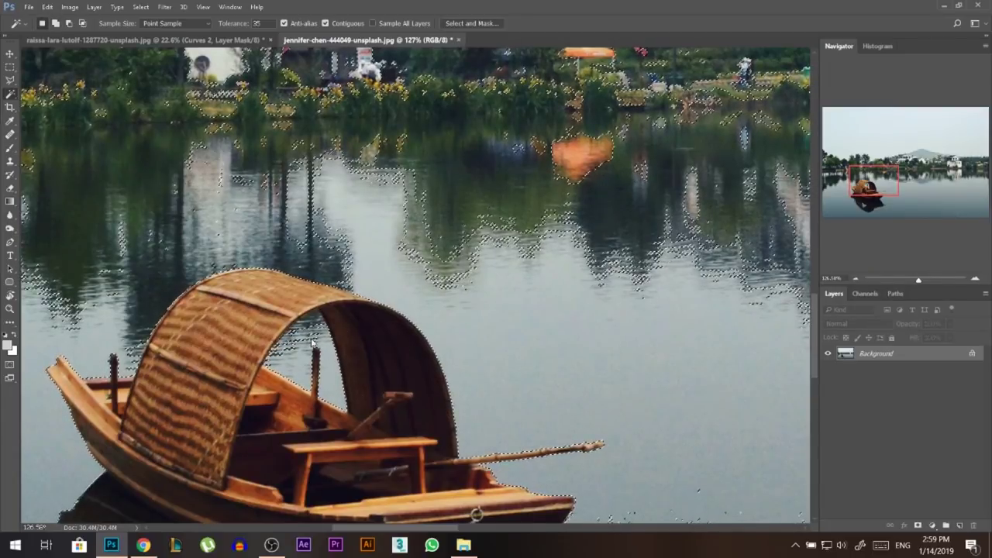
{"action": "key", "text": "l"}
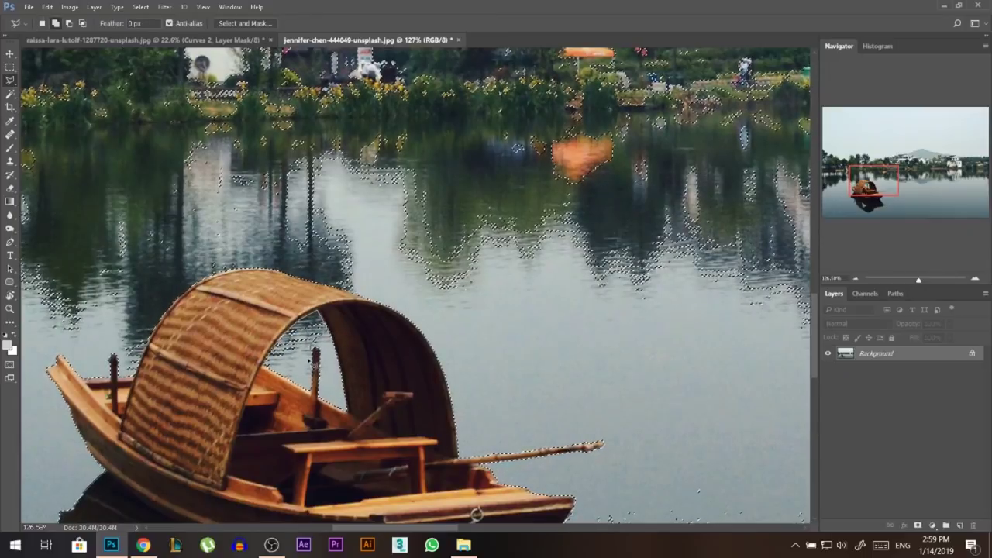
{"action": "scroll", "coordinate": [361, 209], "scroll_direction": "down", "scroll_amount": 5}
{"action": "scroll", "coordinate": [222, 403], "scroll_direction": "up", "scroll_amount": 3}
{"action": "scroll", "coordinate": [222, 288], "scroll_direction": "down", "scroll_amount": 5}
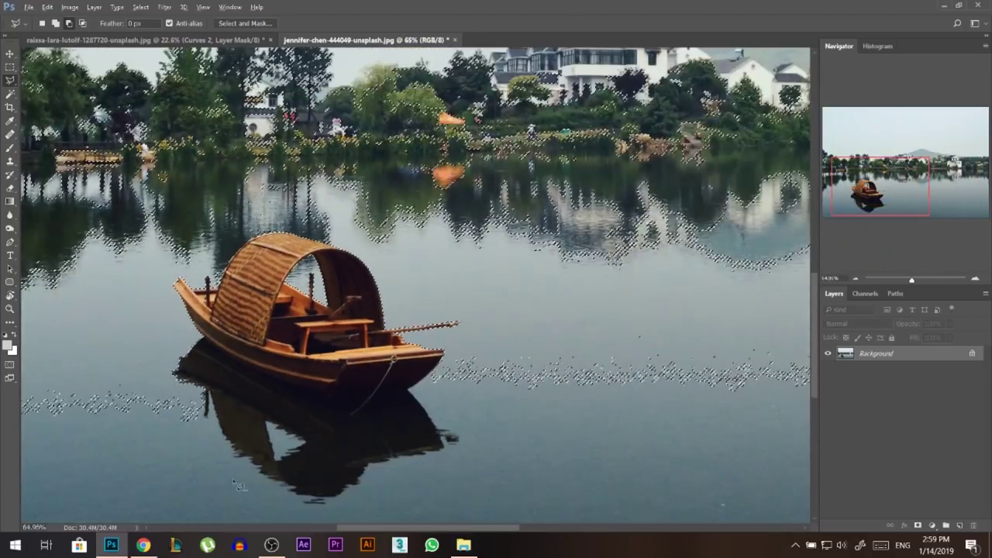
{"action": "key", "text": "alt+w"}
{"action": "left_click", "coordinate": [165, 470]}
{"action": "key", "text": "w"}
{"action": "left_click", "coordinate": [199, 456], "text": "shift"}
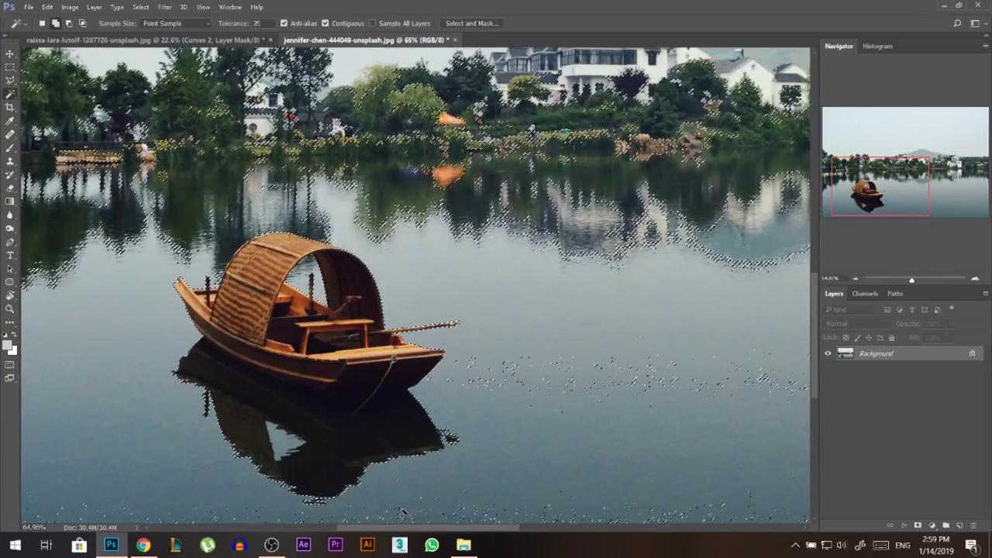
{"action": "scroll", "coordinate": [604, 405], "scroll_direction": "down", "scroll_amount": 2}
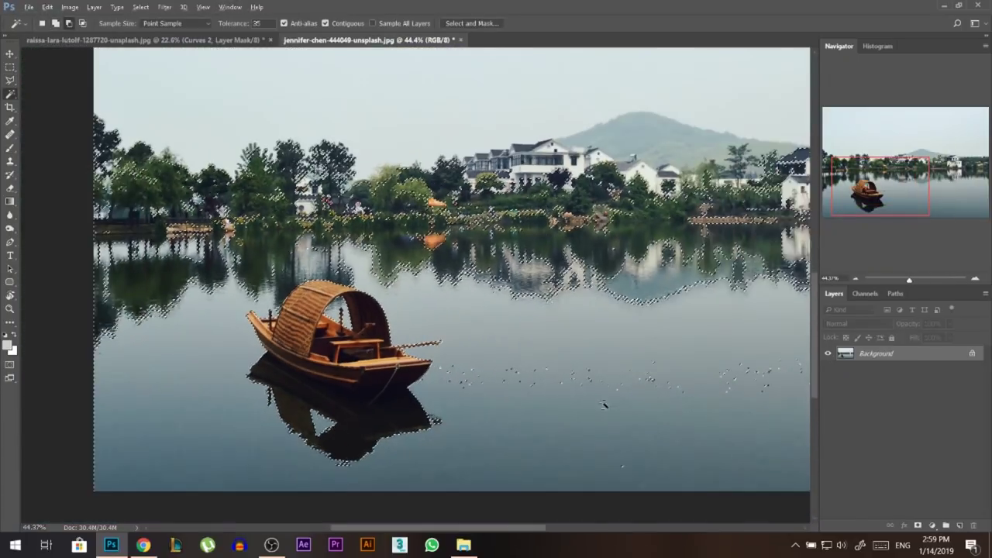
Add a layer mask from the water selection and invert it to isolate the boat and its reflection
{"action": "left_click", "coordinate": [918, 527]}
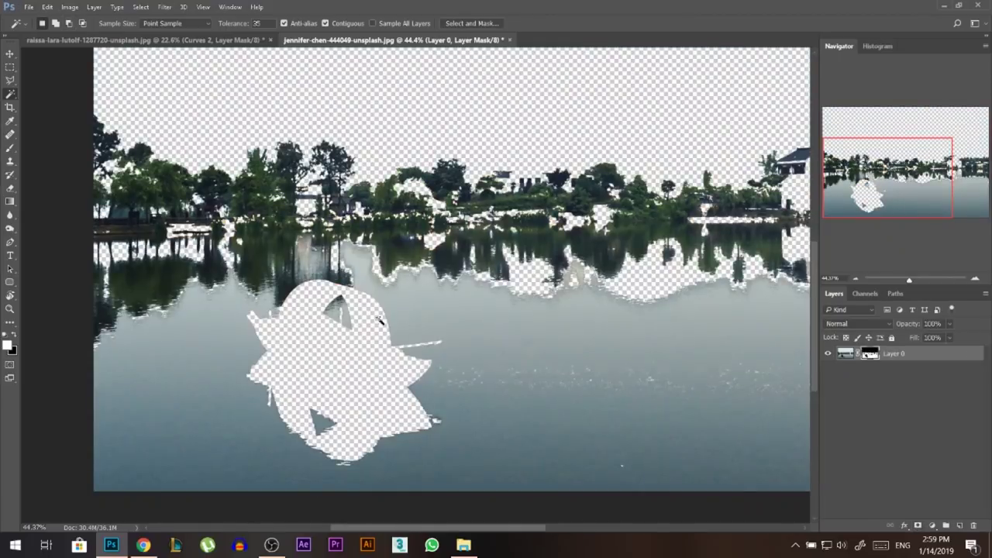
{"action": "key", "text": "ctrl+i"}
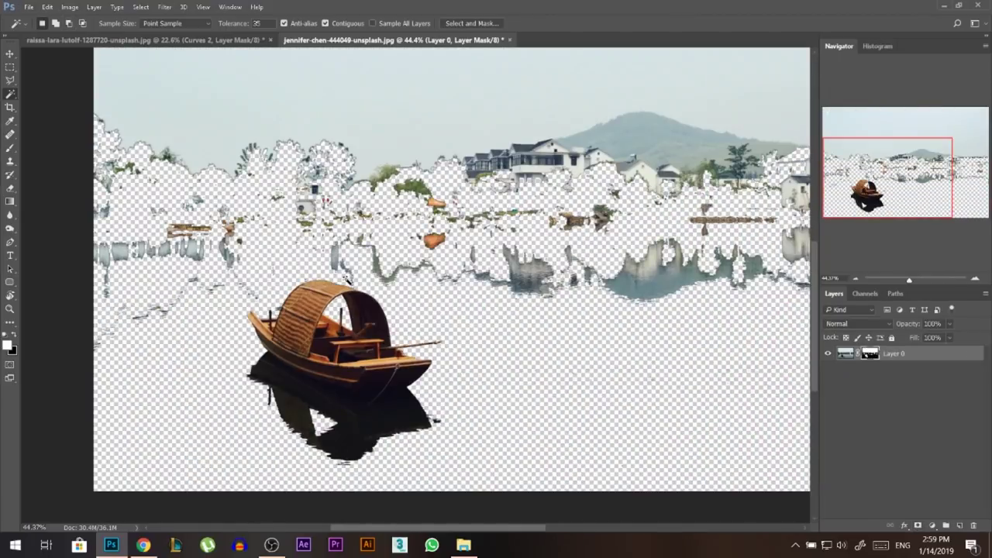
Outline the leftover sky, shoreline and background above the boat with the Polygonal Lasso and clear it from the layer mask
{"action": "left_click", "coordinate": [10, 80]}
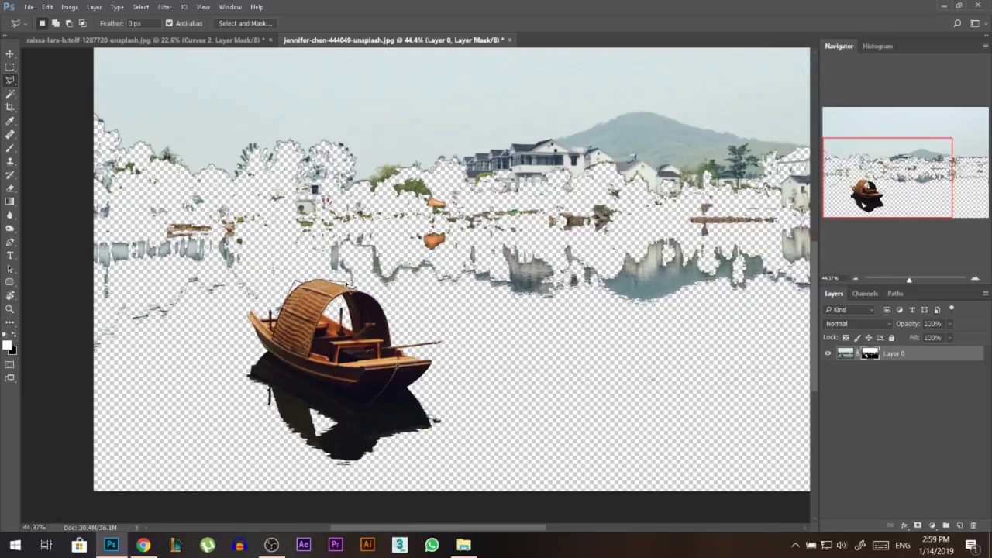
{"action": "left_click", "coordinate": [364, 292]}
{"action": "left_click", "coordinate": [486, 320]}
{"action": "scroll", "coordinate": [667, 398], "scroll_direction": "down", "scroll_amount": 3}
{"action": "scroll", "coordinate": [666, 396], "scroll_direction": "down", "scroll_amount": 1}
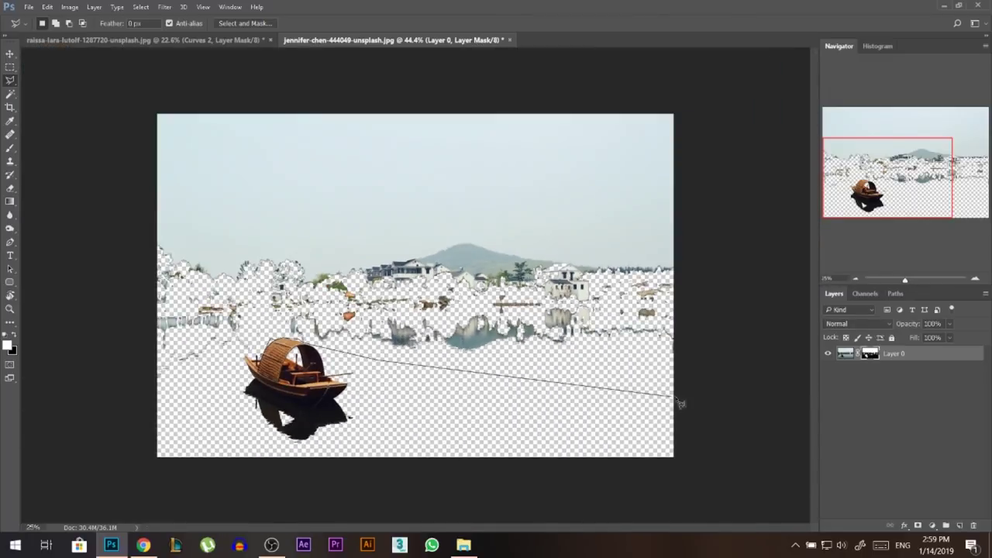
{"action": "left_click", "coordinate": [696, 395]}
{"action": "left_click", "coordinate": [714, 79]}
{"action": "left_click", "coordinate": [87, 85]}
{"action": "left_click", "coordinate": [78, 395]}
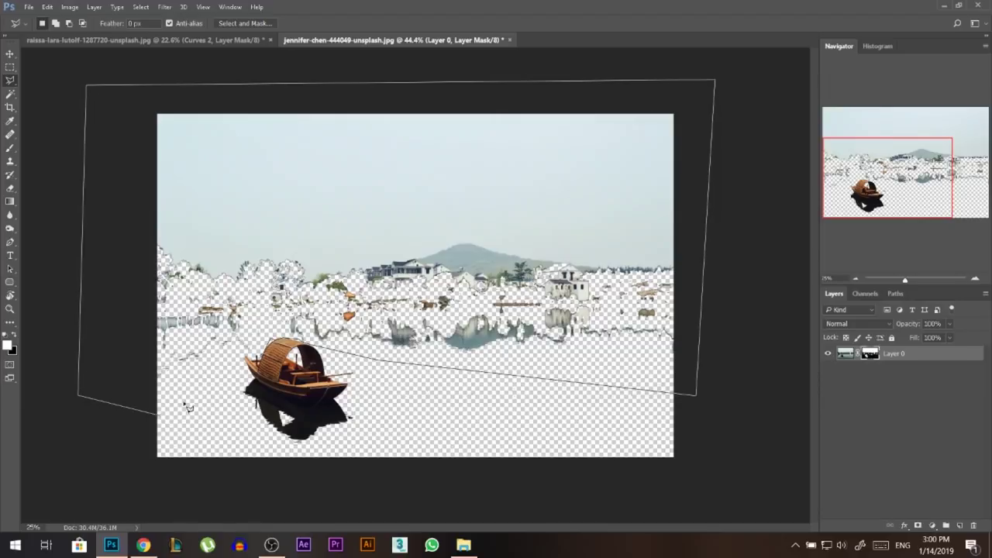
{"action": "left_click", "coordinate": [159, 414]}
{"action": "left_click", "coordinate": [251, 356]}
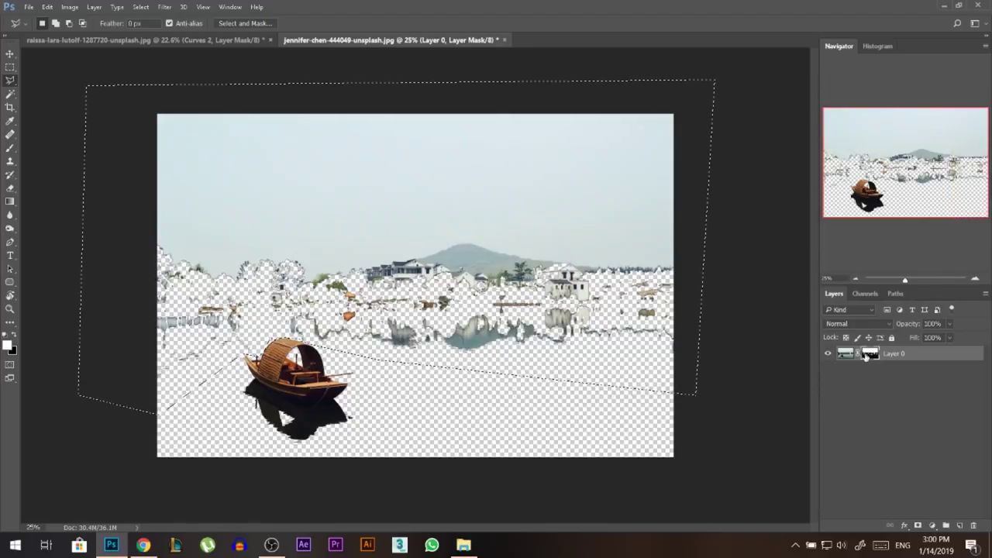
{"action": "key", "text": "Delete"}
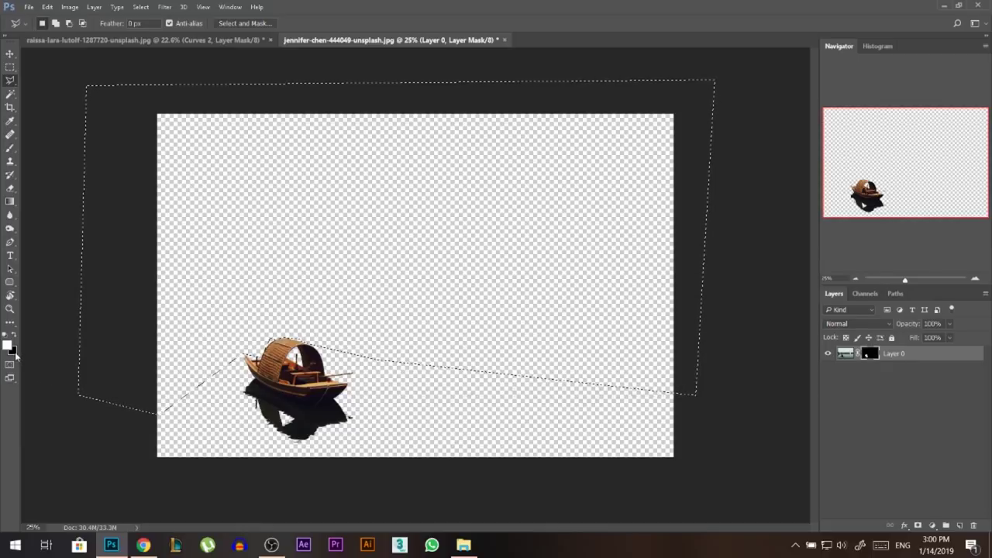
{"action": "key", "text": "ctrl+d"}
Apply the boat's layer mask and move the cut-out boat onto the lake water in the landscape composite
{"action": "right_click", "coordinate": [870, 354]}
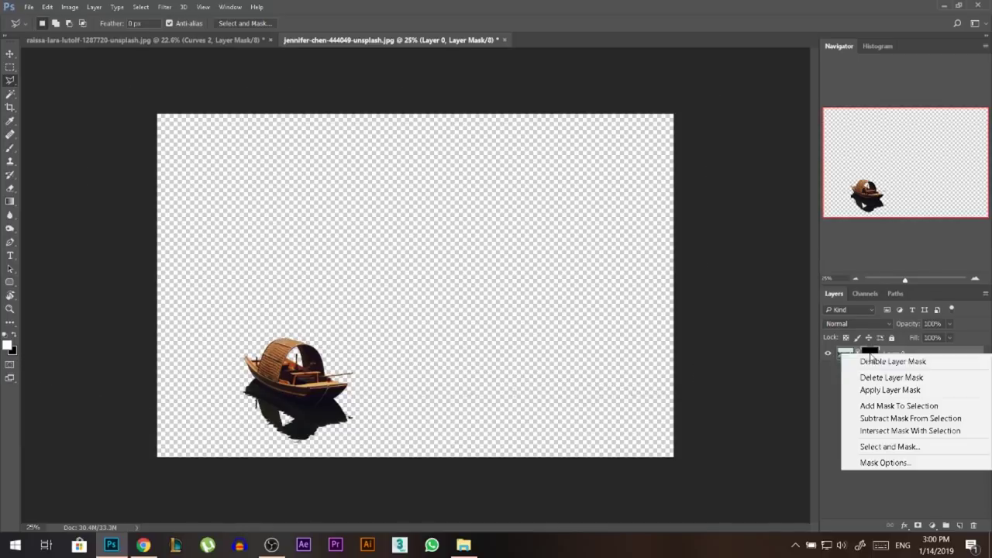
{"action": "left_click", "coordinate": [886, 388]}
{"action": "key", "text": "v"}
{"action": "mouse_move", "coordinate": [295, 379]}
{"action": "left_mouse_down"}
{"action": "mouse_move", "coordinate": [383, 320]}
{"action": "mouse_move", "coordinate": [239, 107]}
{"action": "mouse_move", "coordinate": [233, 39]}
{"action": "mouse_move", "coordinate": [355, 290]}
{"action": "mouse_move", "coordinate": [411, 321]}
{"action": "mouse_move", "coordinate": [450, 410]}
{"action": "mouse_move", "coordinate": [376, 411]}
{"action": "mouse_move", "coordinate": [410, 390]}
{"action": "mouse_move", "coordinate": [245, 388]}
{"action": "left_mouse_up"}
{"action": "key", "text": "e"}
{"action": "key", "text": "v"}
{"action": "key", "text": "e"}
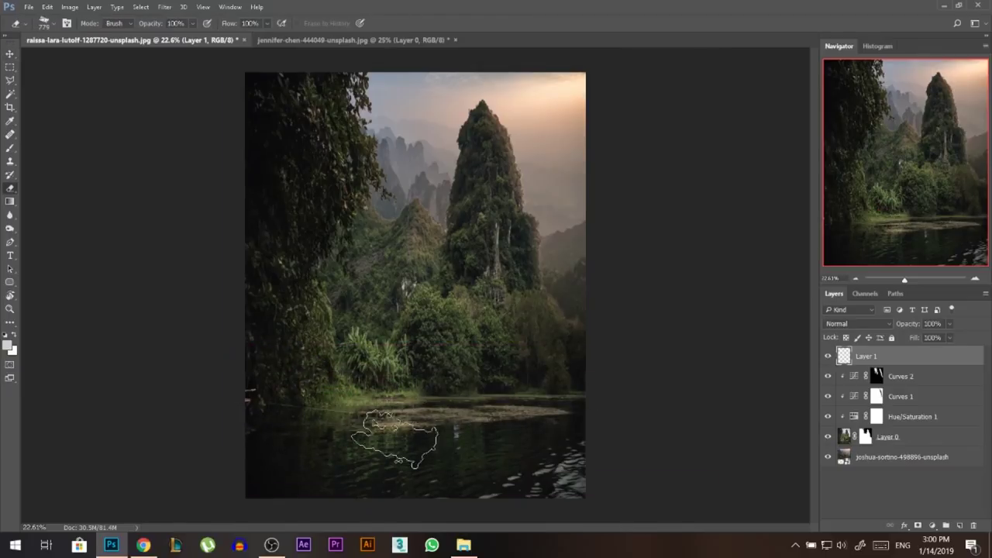
{"action": "key", "text": "v"}
{"action": "key", "text": "v"}
{"action": "left_click_drag", "start_coordinate": [347, 416], "coordinate": [475, 438]}
Flip the boat horizontally, scale it down slightly and place it on the water below the central bushes
{"action": "key", "text": "ctrl+t"}
{"action": "right_click", "coordinate": [432, 426]}
{"action": "left_click", "coordinate": [490, 405]}
{"action": "key", "text": "Return"}
{"action": "key", "text": "ctrl+t"}
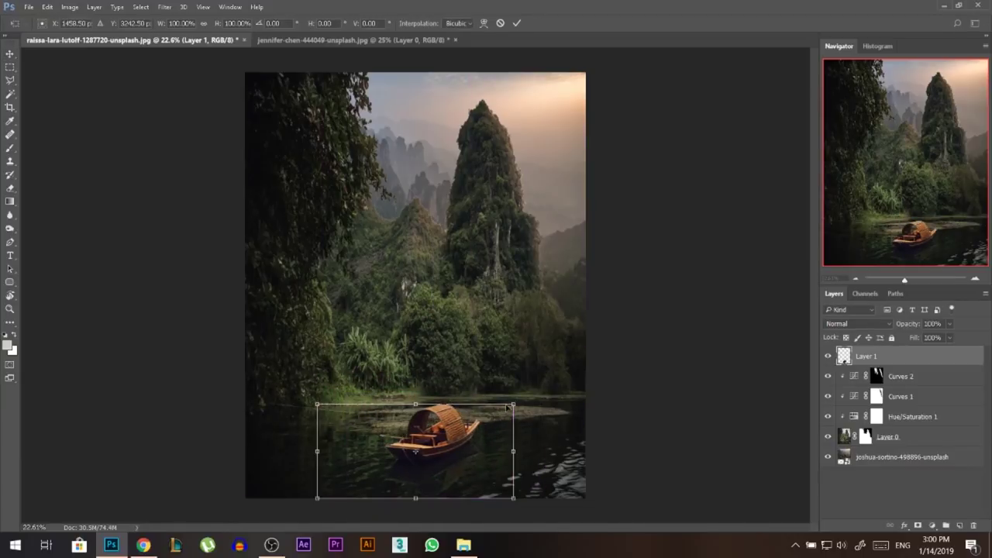
{"action": "left_click_drag", "start_coordinate": [512, 403], "coordinate": [491, 415]}
{"action": "left_click_drag", "start_coordinate": [452, 451], "coordinate": [446, 443]}
{"action": "left_click_drag", "start_coordinate": [539, 416], "coordinate": [541, 421]}
{"action": "key", "text": "Return"}
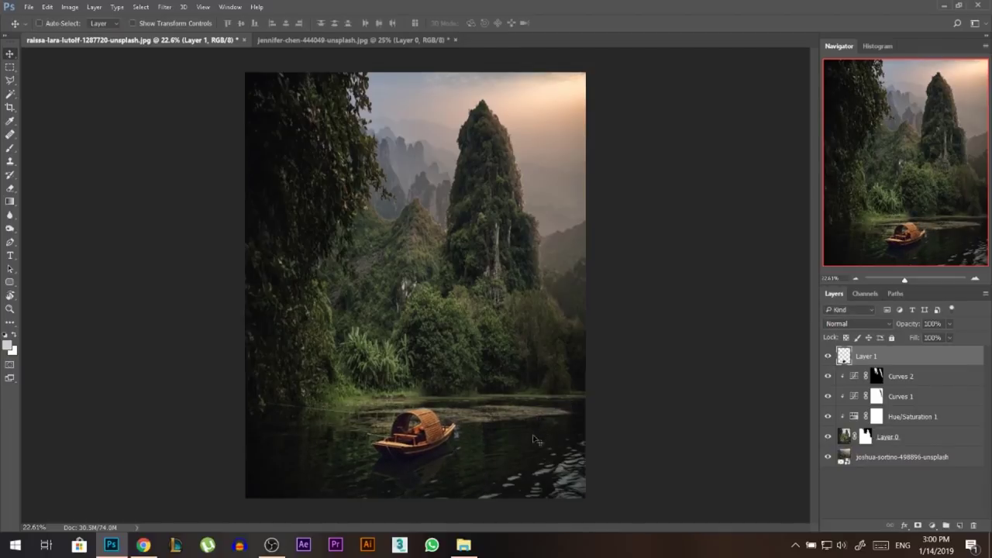
Outline the boat's reflection along the hull with the Polygonal Lasso and cut it to a new layer
{"action": "scroll", "coordinate": [430, 455], "scroll_direction": "up", "scroll_amount": 3}
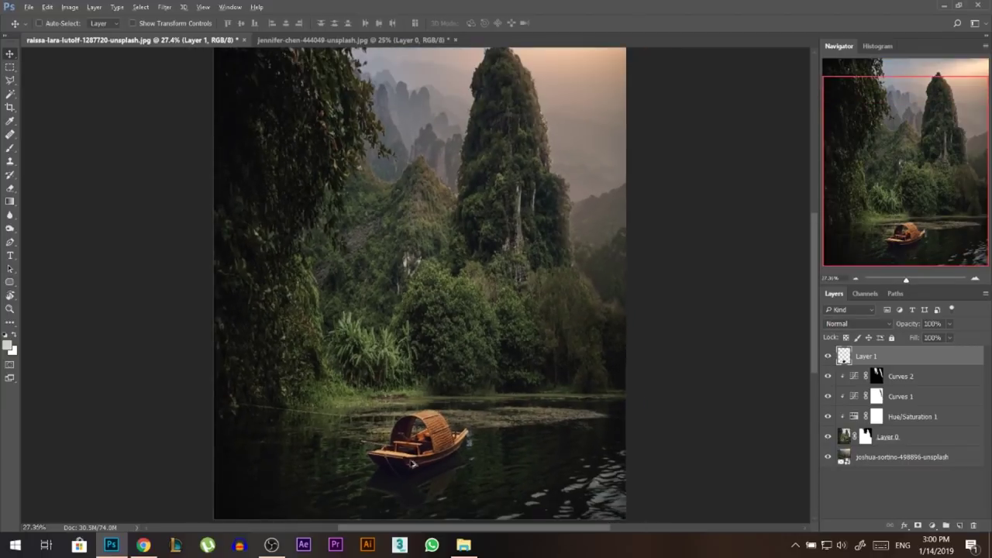
{"action": "scroll", "coordinate": [427, 471], "scroll_direction": "up", "scroll_amount": 3}
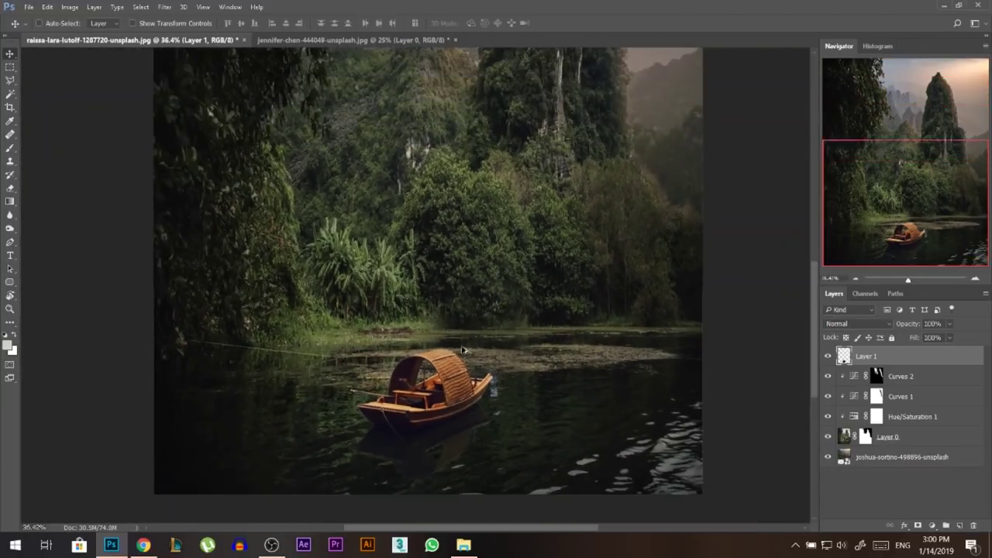
{"action": "scroll", "coordinate": [435, 450], "scroll_direction": "up", "scroll_amount": 4}
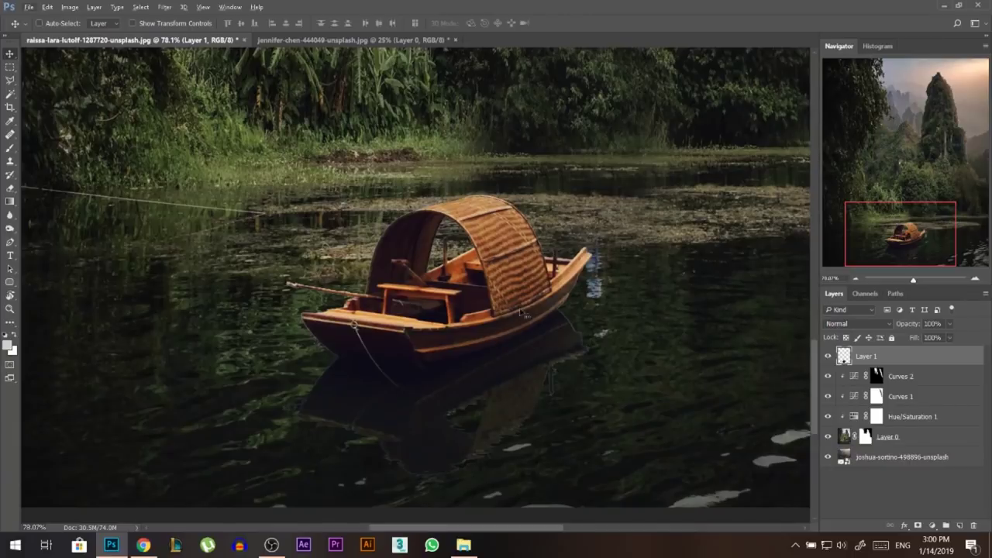
{"action": "left_click", "coordinate": [9, 80]}
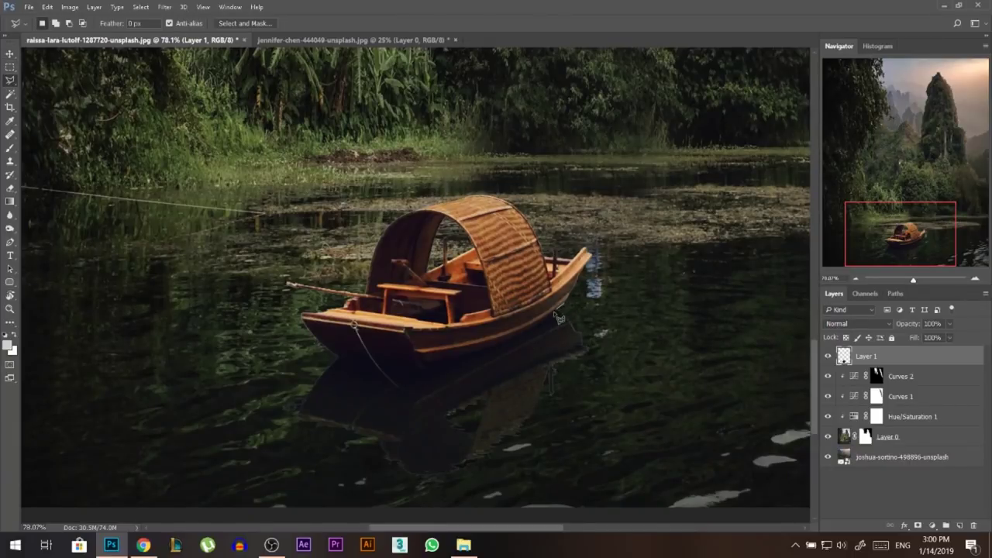
{"action": "mouse_move", "coordinate": [553, 326]}
{"action": "left_mouse_down"}
{"action": "mouse_move", "coordinate": [503, 356]}
{"action": "mouse_move", "coordinate": [454, 373]}
{"action": "mouse_move", "coordinate": [401, 383]}
{"action": "mouse_move", "coordinate": [380, 378]}
{"action": "mouse_move", "coordinate": [425, 378]}
{"action": "mouse_move", "coordinate": [336, 359]}
{"action": "mouse_move", "coordinate": [225, 398]}
{"action": "mouse_move", "coordinate": [242, 452]}
{"action": "mouse_move", "coordinate": [435, 506]}
{"action": "mouse_move", "coordinate": [641, 484]}
{"action": "mouse_move", "coordinate": [676, 376]}
{"action": "mouse_move", "coordinate": [642, 297]}
{"action": "left_mouse_up"}
{"action": "right_click", "coordinate": [493, 367]}
{"action": "left_click", "coordinate": [543, 227]}
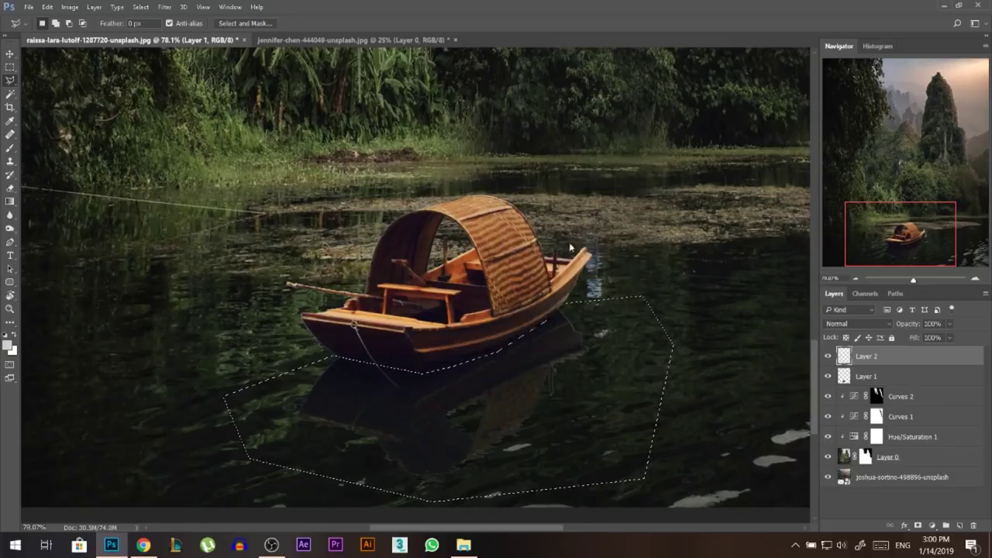
Toggle the reflection and boat layers to check the separation, and lower the reflection layer's opacity
{"action": "left_click", "coordinate": [829, 355]}
{"action": "left_click", "coordinate": [829, 356]}
{"action": "left_click", "coordinate": [829, 376]}
{"action": "left_click", "coordinate": [829, 376]}
{"action": "left_click", "coordinate": [828, 356]}
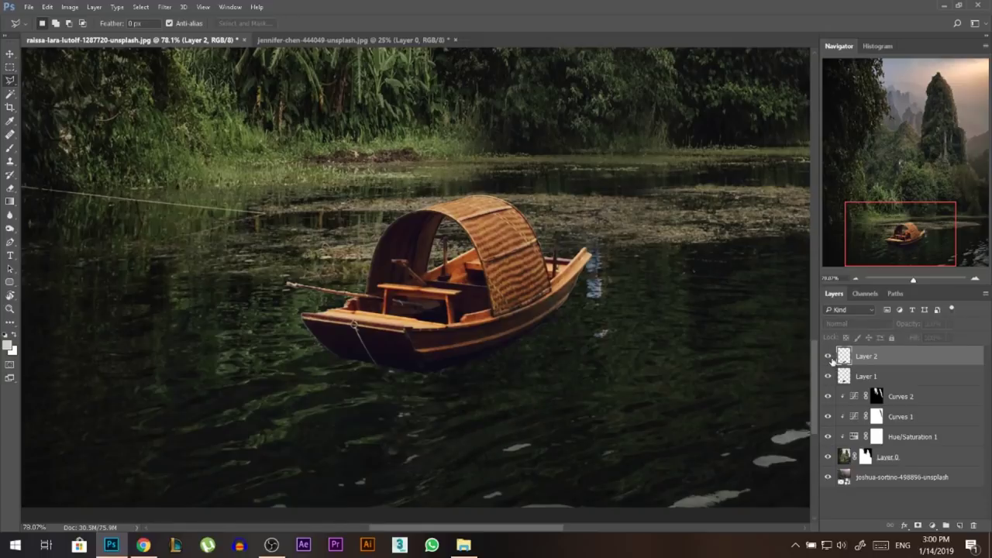
{"action": "left_click", "coordinate": [828, 356]}
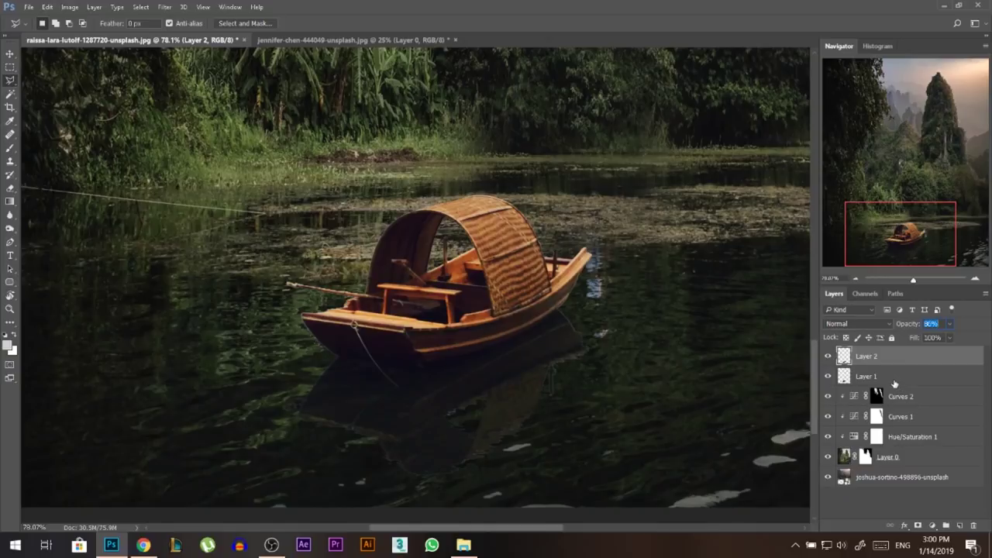
Reduce the saturation of the boat on Layer 1 to -28 with a Hue/Saturation adjustment
{"action": "left_click", "coordinate": [892, 377]}
{"action": "left_click", "coordinate": [70, 7]}
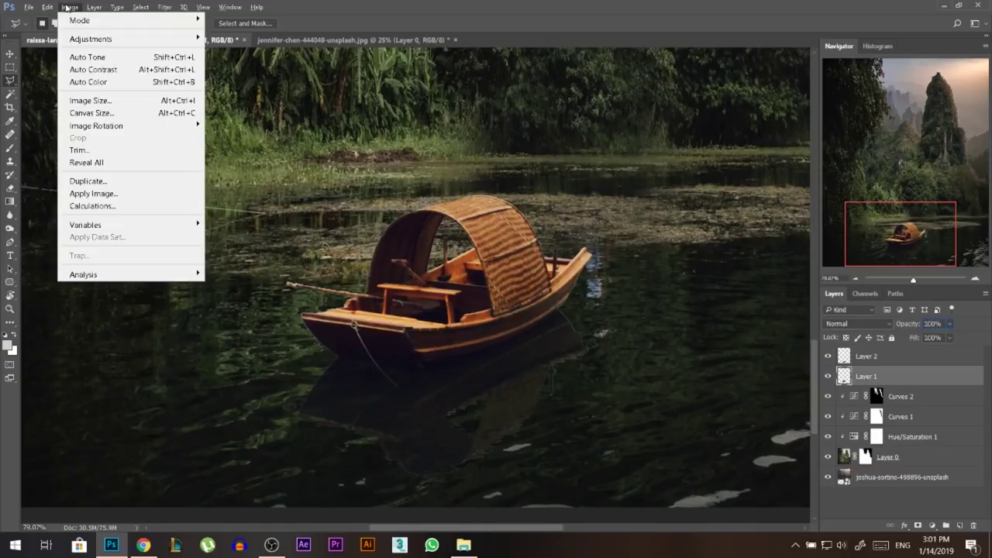
{"action": "mouse_move", "coordinate": [131, 43]}
{"action": "left_click", "coordinate": [241, 106]}
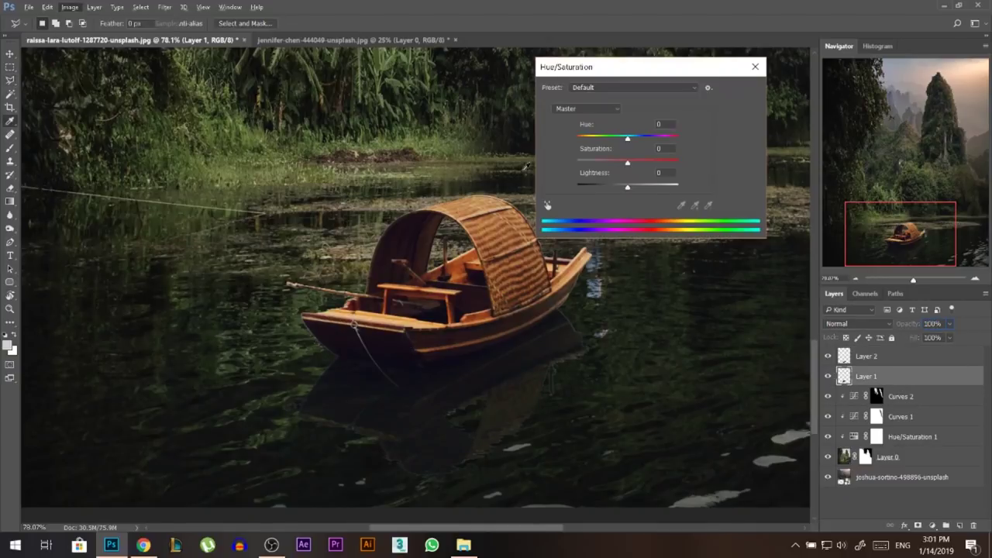
{"action": "left_click", "coordinate": [607, 162]}
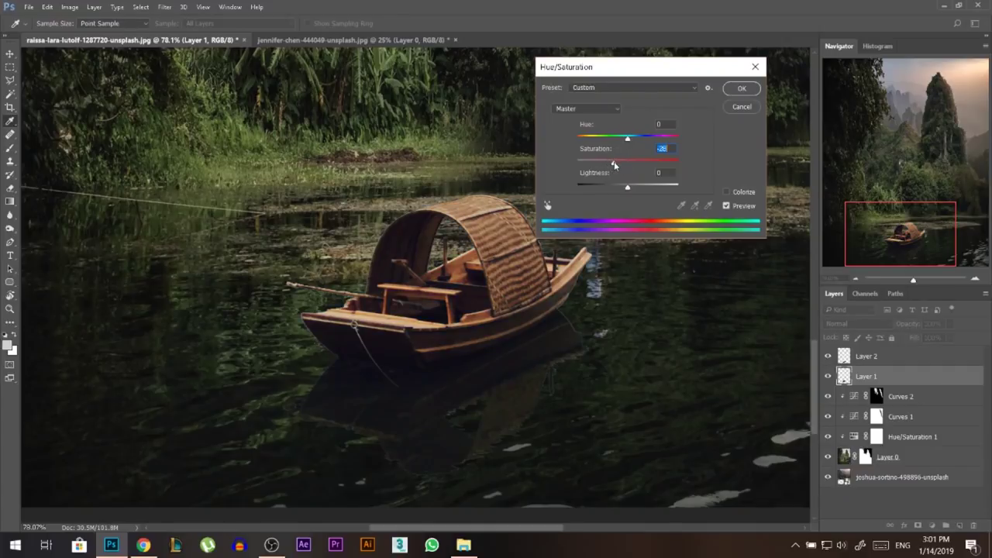
{"action": "left_click", "coordinate": [744, 89]}
Group the boat and reflection layers and name the group Boat
{"action": "key", "text": "v"}
{"action": "key", "text": "ctrl+0"}
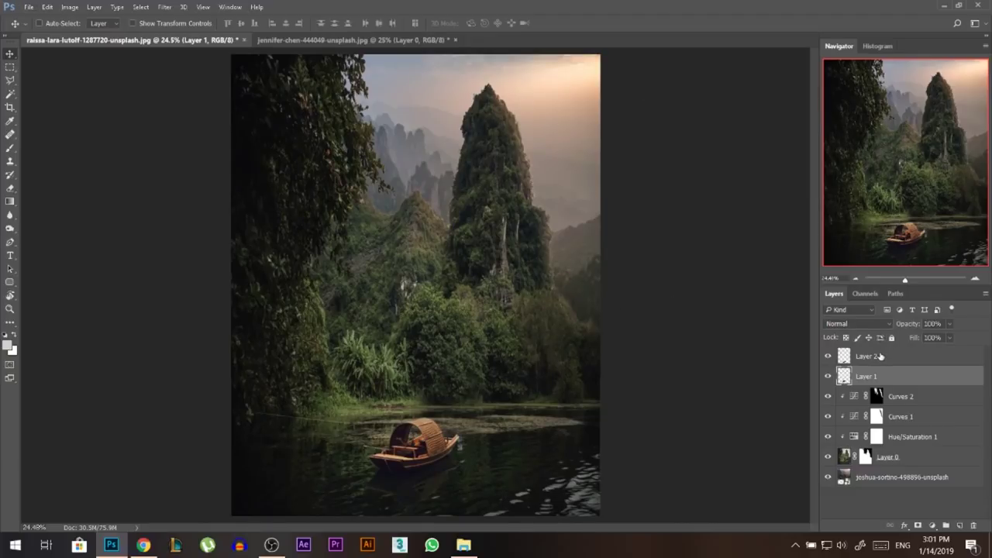
{"action": "left_click", "coordinate": [880, 356], "text": "shift"}
{"action": "key", "text": "ctrl+g"}
{"action": "double_click", "coordinate": [868, 353]}
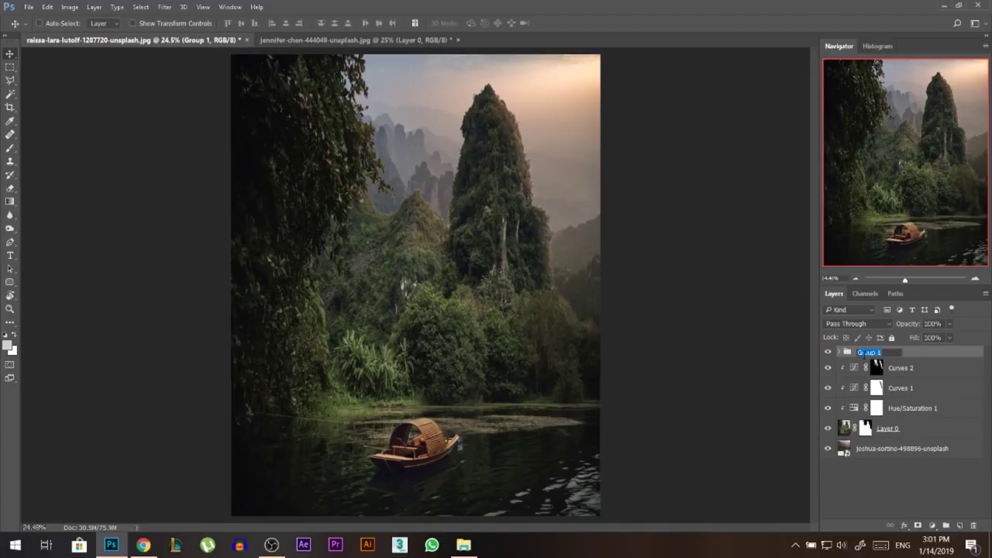
{"action": "type", "text": "Boat"}
{"action": "key", "text": "Return"}
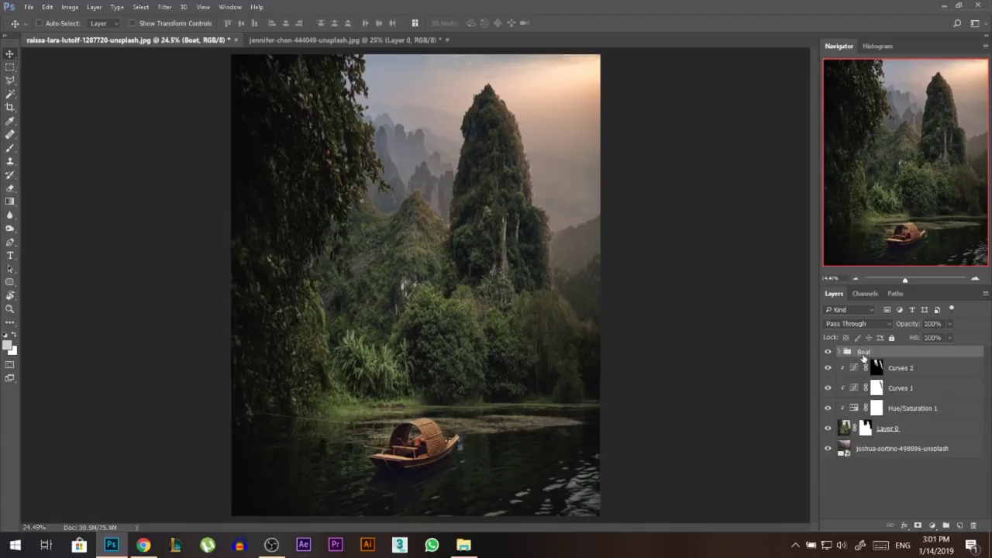
Open the stock photo of the two fishermen standing on their boats as a new document
{"action": "left_click", "coordinate": [464, 544]}
{"action": "left_click_drag", "start_coordinate": [661, 213], "coordinate": [472, 43]}
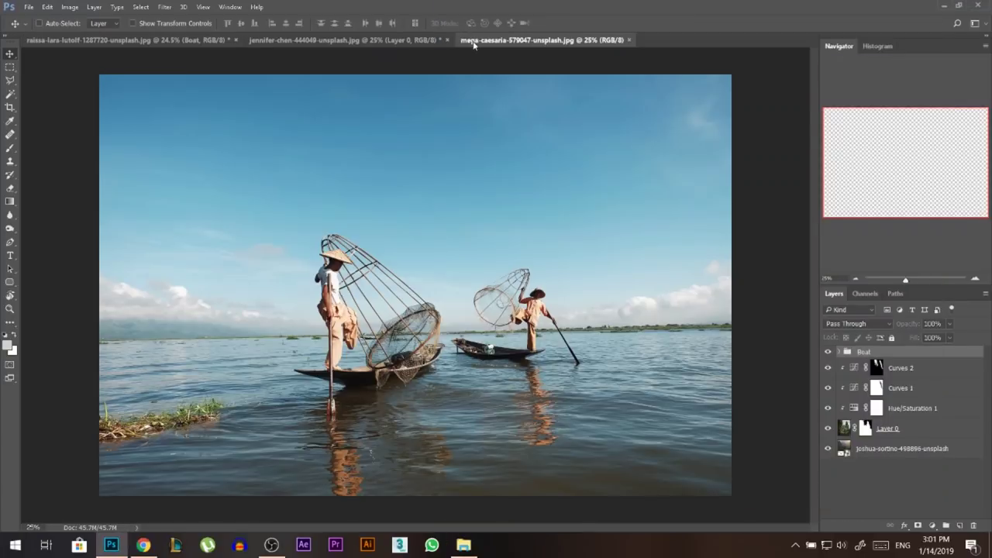
{"action": "scroll", "coordinate": [338, 307], "scroll_direction": "up", "scroll_amount": 6}
{"action": "scroll", "coordinate": [325, 233], "scroll_direction": "down", "scroll_amount": 1}
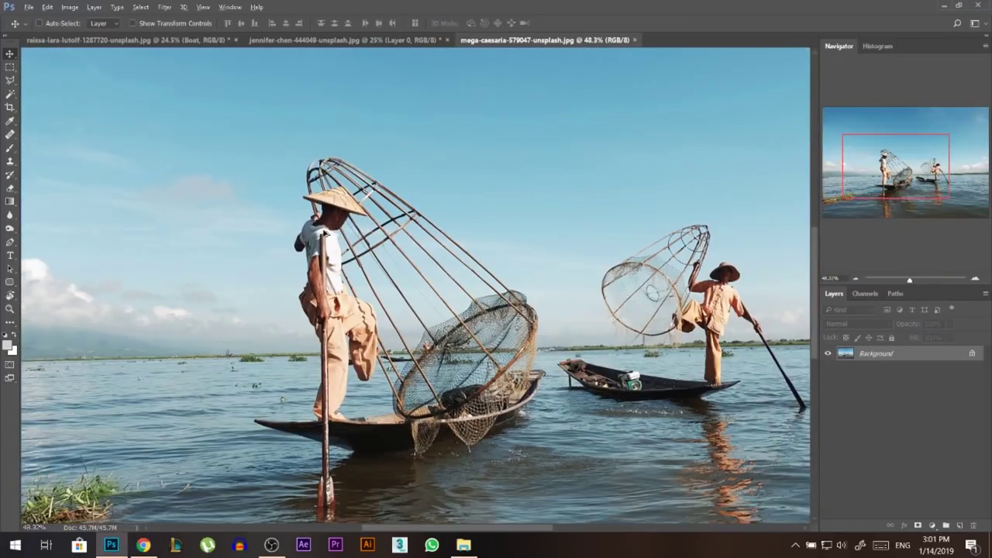
{"action": "scroll", "coordinate": [325, 243], "scroll_direction": "down", "scroll_amount": 1}
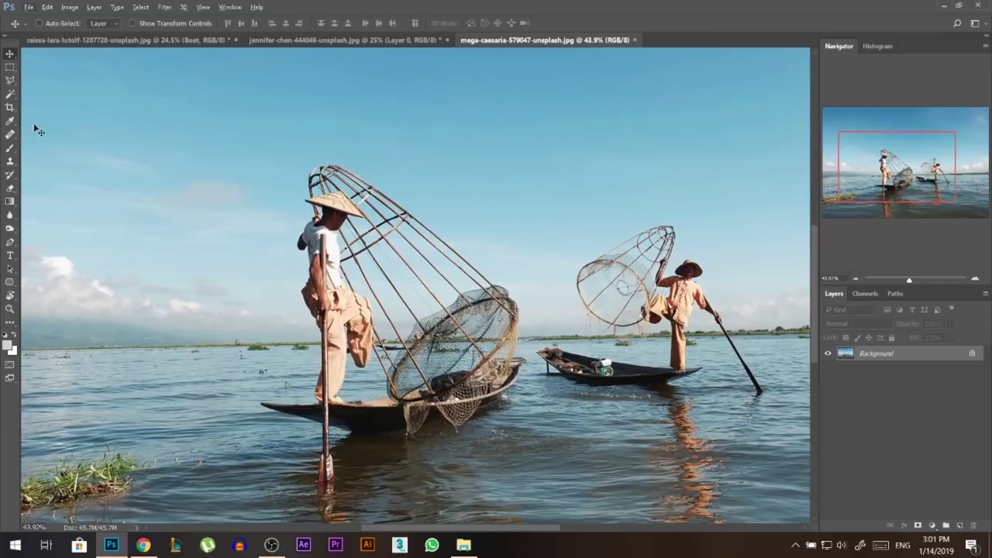
Trace the nearer fisherman with the Polygonal Lasso, from his standing leg up his back and around his straw hat
{"action": "left_click", "coordinate": [10, 81]}
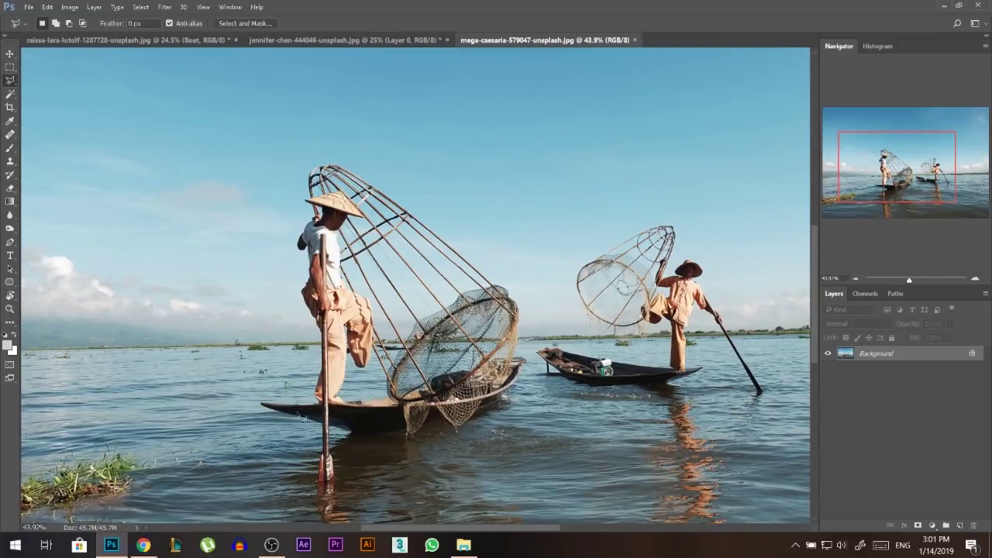
{"action": "scroll", "coordinate": [302, 411], "scroll_direction": "up", "scroll_amount": 10}
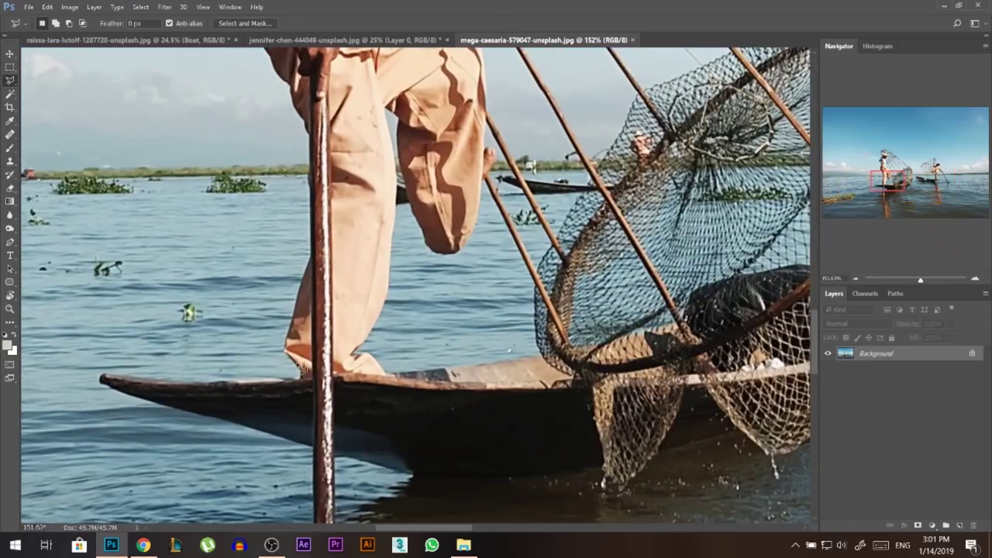
{"action": "left_click", "coordinate": [295, 331]}
{"action": "scroll", "coordinate": [291, 101], "scroll_direction": "up", "scroll_amount": 3}
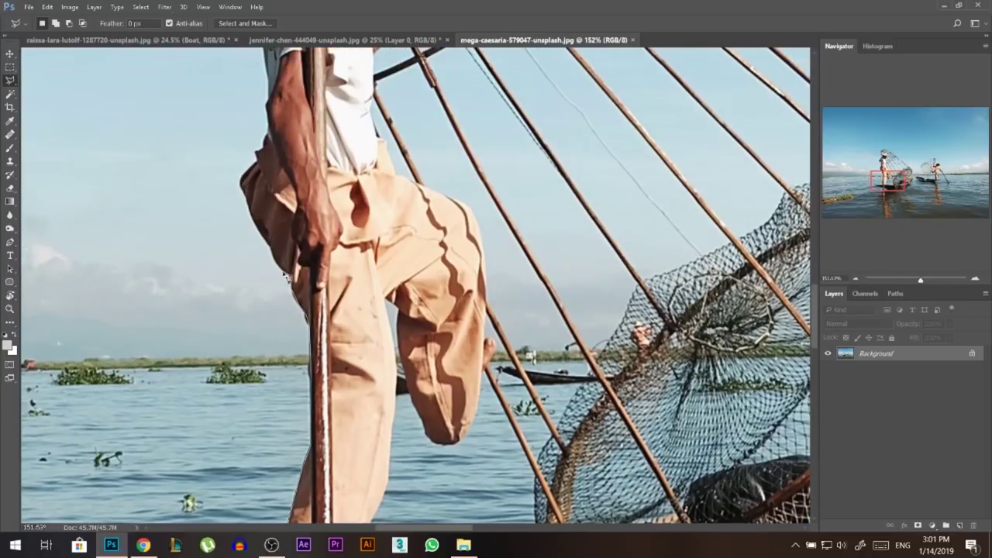
{"action": "scroll", "coordinate": [260, 167], "scroll_direction": "up", "scroll_amount": 3}
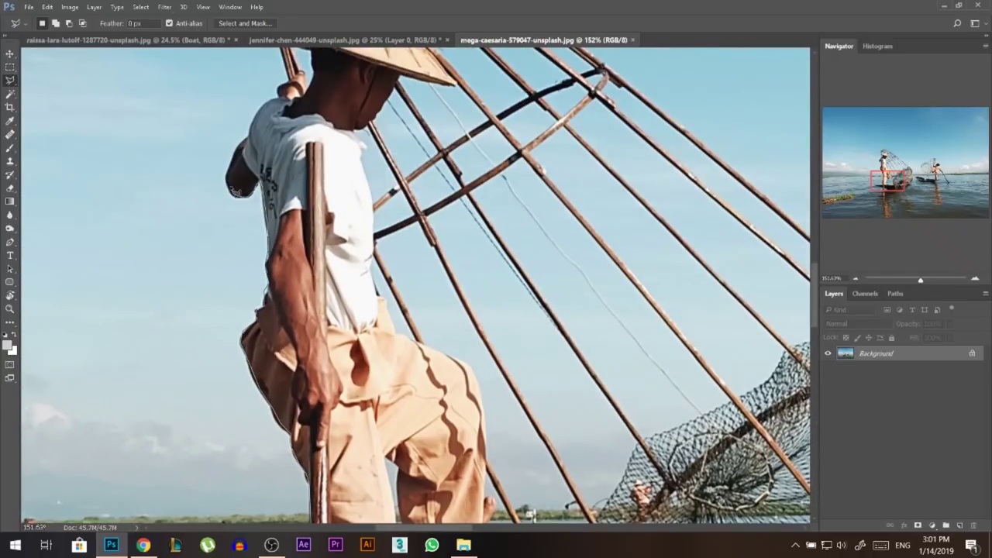
{"action": "scroll", "coordinate": [275, 105], "scroll_direction": "up", "scroll_amount": 3}
{"action": "mouse_move", "coordinate": [294, 270]}
{"action": "left_mouse_down"}
{"action": "mouse_move", "coordinate": [316, 231]}
{"action": "mouse_move", "coordinate": [256, 186]}
{"action": "mouse_move", "coordinate": [372, 160]}
{"action": "mouse_move", "coordinate": [414, 194]}
{"action": "left_mouse_up"}
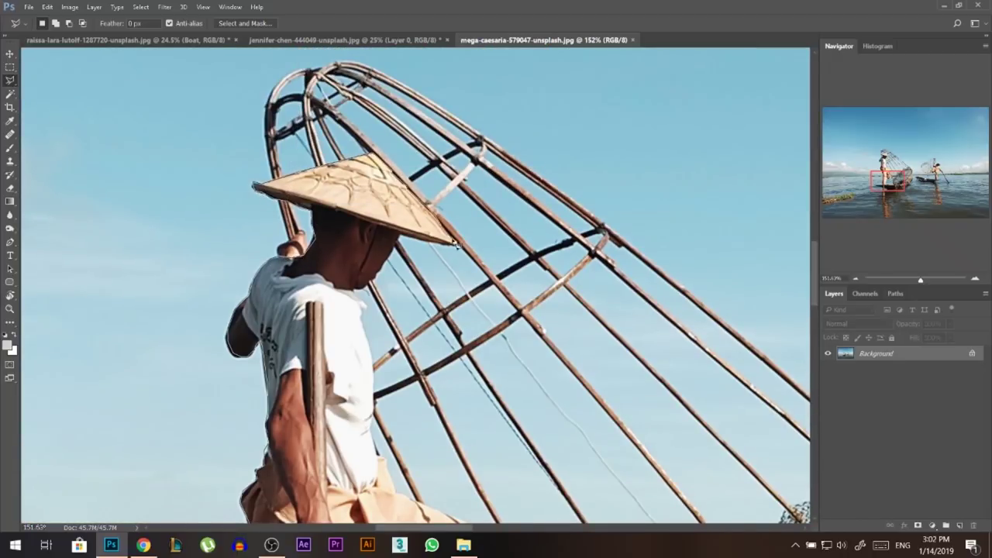
Continue the outline down the fisherman's face, chest and raised leg, and close the selection at his standing foot
{"action": "left_click_drag", "start_coordinate": [458, 245], "coordinate": [397, 252]}
{"action": "left_click", "coordinate": [365, 311]}
{"action": "scroll", "coordinate": [367, 313], "scroll_direction": "down", "scroll_amount": 3}
{"action": "left_click", "coordinate": [372, 245]}
{"action": "left_click", "coordinate": [376, 302]}
{"action": "left_click", "coordinate": [378, 349]}
{"action": "left_click", "coordinate": [471, 406]}
{"action": "scroll", "coordinate": [482, 436], "scroll_direction": "down", "scroll_amount": 5}
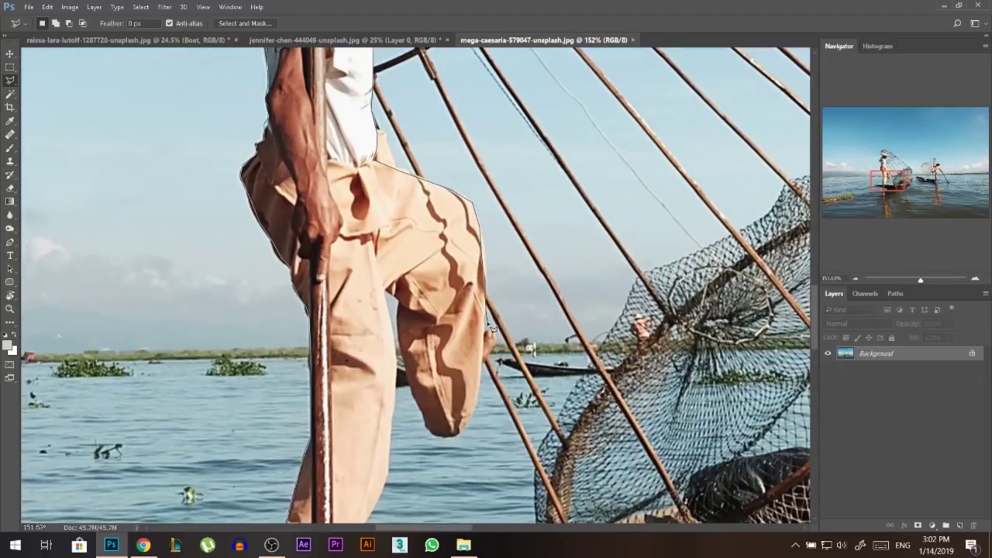
{"action": "mouse_move", "coordinate": [491, 326]}
{"action": "left_mouse_down"}
{"action": "mouse_move", "coordinate": [478, 407]}
{"action": "mouse_move", "coordinate": [447, 440]}
{"action": "mouse_move", "coordinate": [413, 387]}
{"action": "mouse_move", "coordinate": [405, 306]}
{"action": "mouse_move", "coordinate": [397, 334]}
{"action": "mouse_move", "coordinate": [408, 221]}
{"action": "mouse_move", "coordinate": [358, 382]}
{"action": "mouse_move", "coordinate": [306, 387]}
{"action": "left_mouse_up"}
{"action": "scroll", "coordinate": [397, 333], "scroll_direction": "down", "scroll_amount": 3}
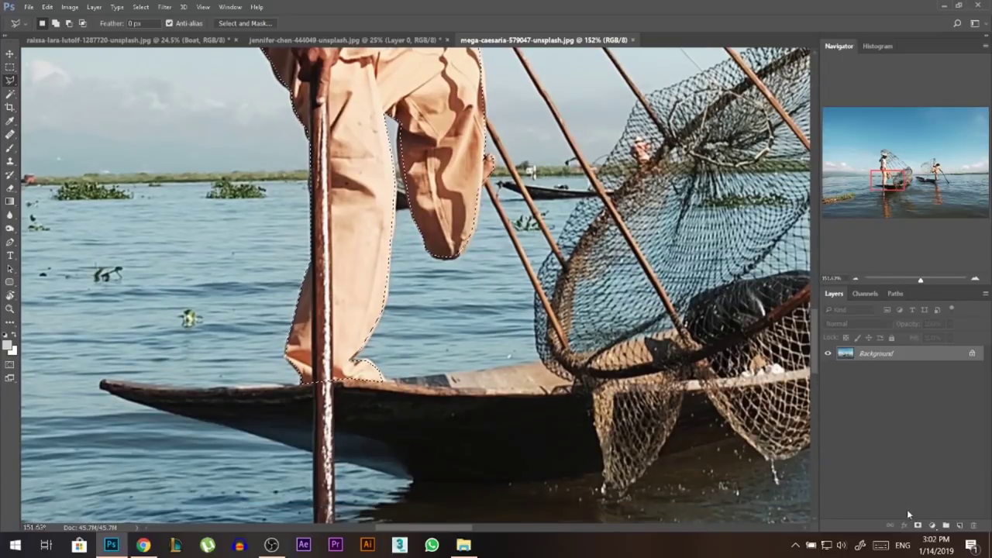
Mask the photo to the selected fisherman and apply the layer mask to leave only his figure
{"action": "left_click", "coordinate": [918, 525]}
{"action": "scroll", "coordinate": [435, 248], "scroll_direction": "down", "scroll_amount": 5}
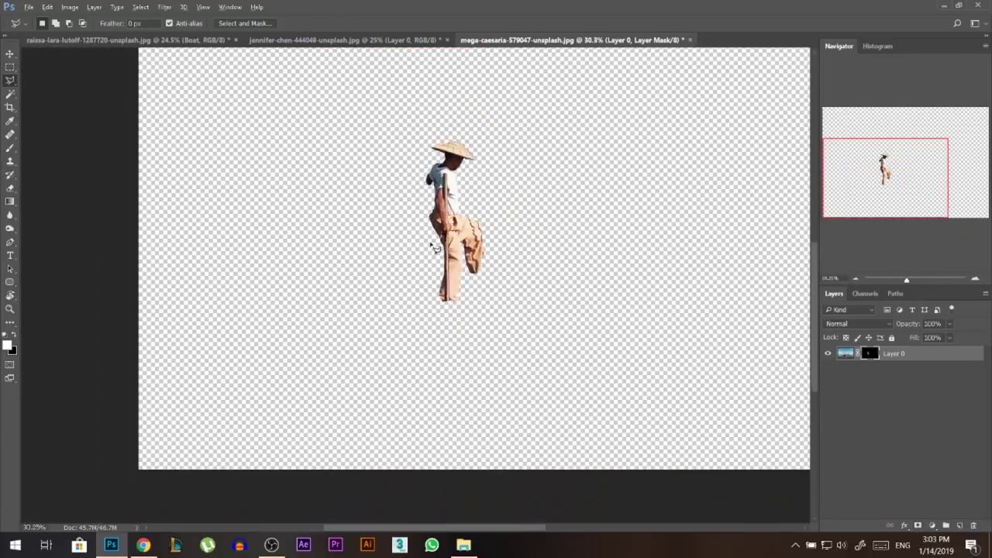
{"action": "scroll", "coordinate": [435, 248], "scroll_direction": "down", "scroll_amount": 1}
{"action": "right_click", "coordinate": [865, 358]}
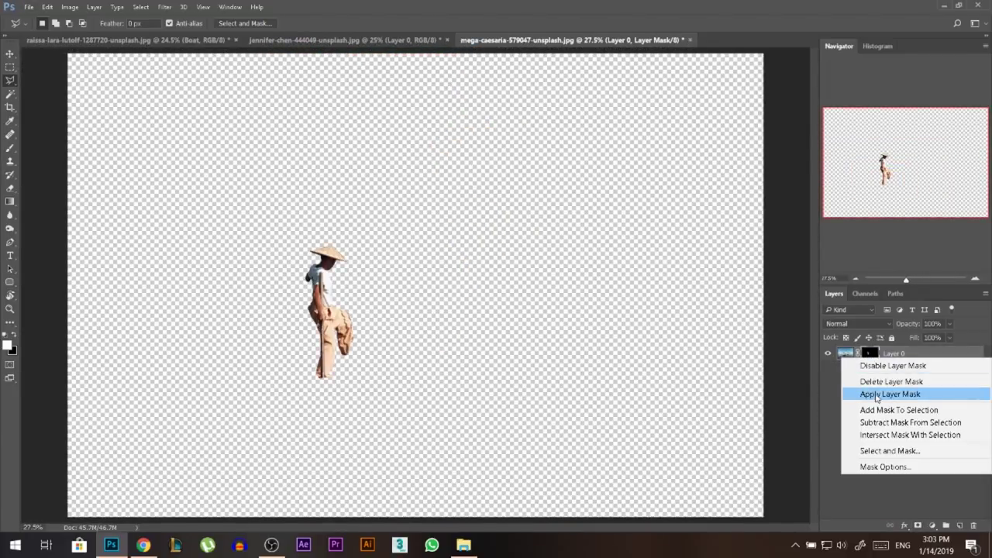
{"action": "left_click", "coordinate": [880, 396]}
{"action": "left_click", "coordinate": [10, 54]}
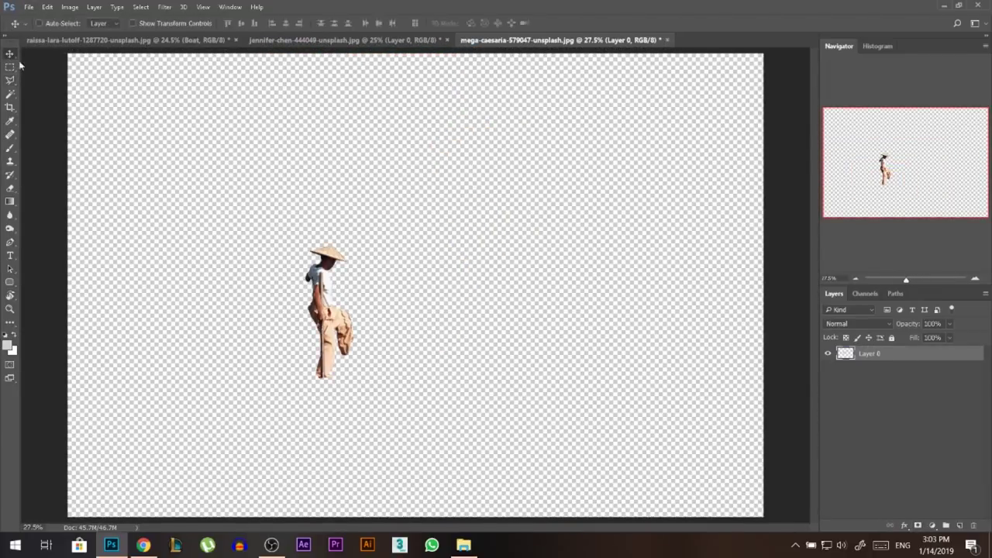
Bring the cut-out fisherman into the lake composite and scale him down to about 58%
{"action": "left_click_drag", "start_coordinate": [324, 279], "coordinate": [404, 378]}
{"action": "key", "text": "ctrl+t"}
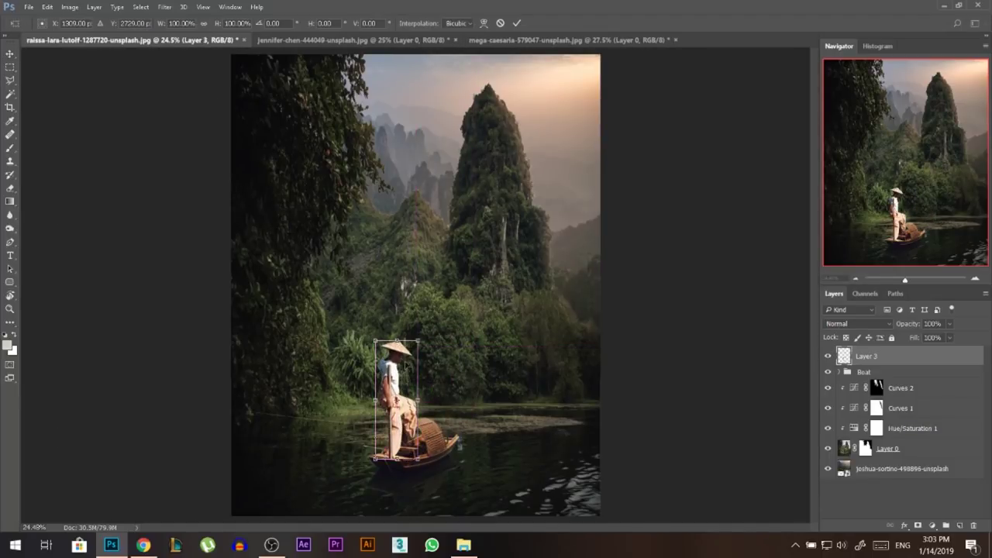
{"action": "left_click_drag", "start_coordinate": [419, 339], "coordinate": [410, 365]}
{"action": "scroll", "coordinate": [419, 473], "scroll_direction": "up", "scroll_amount": 9}
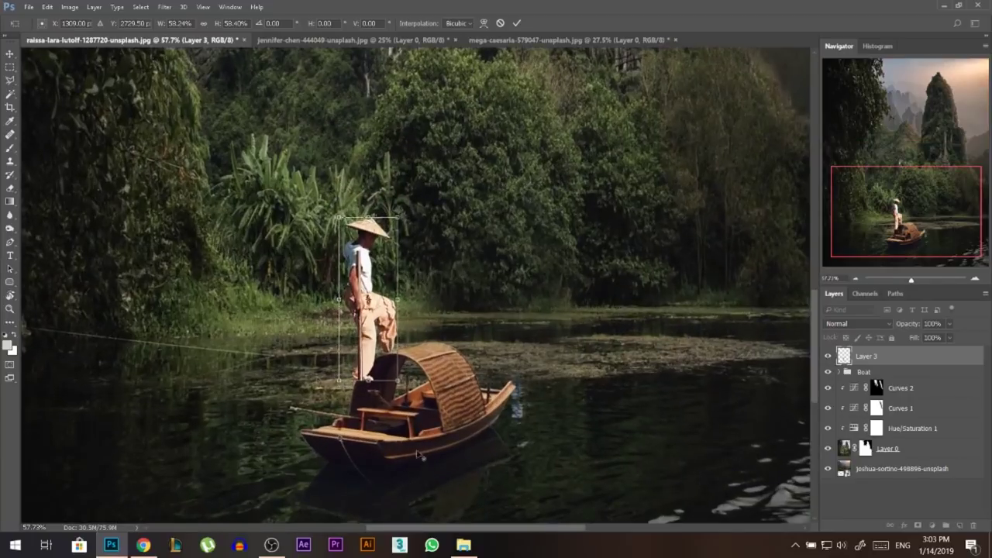
Stand the fisherman on the boat's front deck and reduce him to about 41% of his original size
{"action": "left_click_drag", "start_coordinate": [369, 326], "coordinate": [370, 379]}
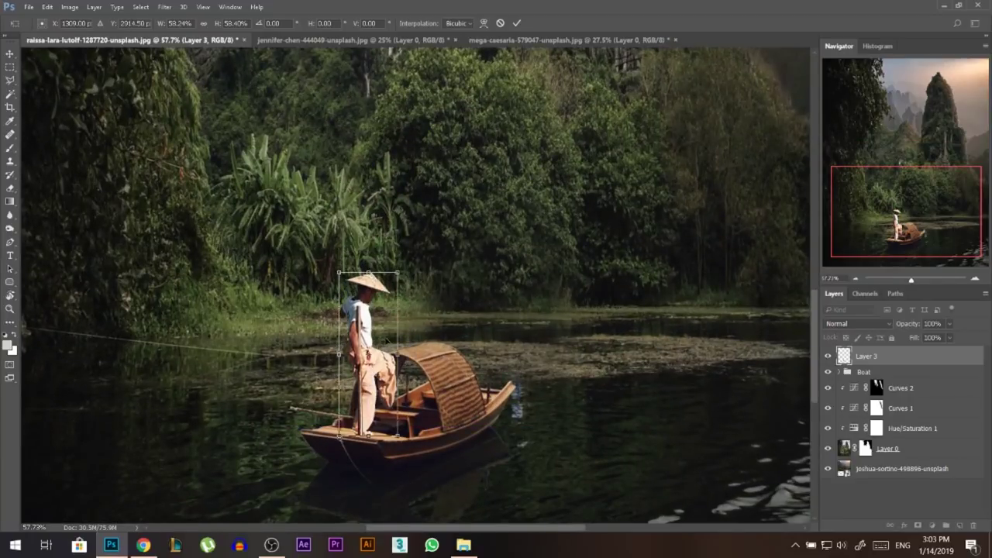
{"action": "left_click_drag", "start_coordinate": [397, 269], "coordinate": [377, 368]}
{"action": "scroll", "coordinate": [379, 431], "scroll_direction": "up", "scroll_amount": 2}
{"action": "scroll", "coordinate": [378, 431], "scroll_direction": "up", "scroll_amount": 2}
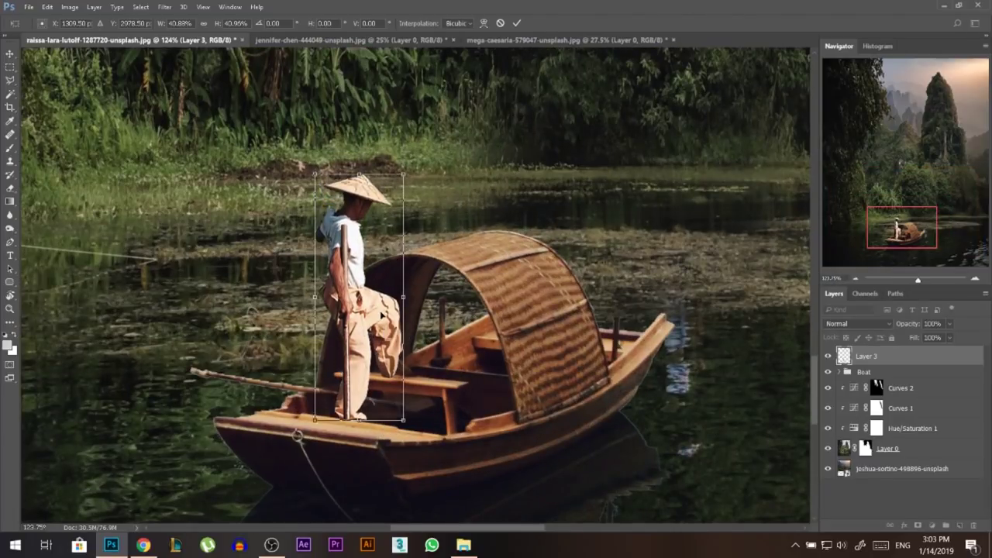
{"action": "key", "text": "Return"}
Fine-tune the fisherman's position on the deck and scale him down slightly more to suit the boat
{"action": "scroll", "coordinate": [381, 315], "scroll_direction": "up", "scroll_amount": 5}
{"action": "left_click_drag", "start_coordinate": [450, 308], "coordinate": [459, 329]}
{"action": "scroll", "coordinate": [450, 369], "scroll_direction": "down", "scroll_amount": 3}
{"action": "key", "text": "ctrl+t"}
{"action": "left_click_drag", "start_coordinate": [333, 90], "coordinate": [346, 120]}
{"action": "key", "text": "Return"}
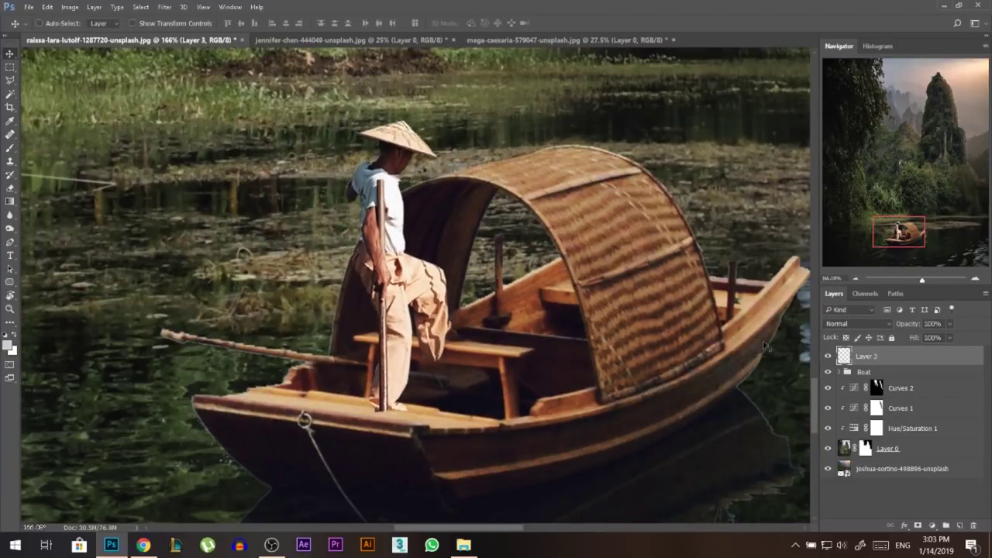
Add a layer mask to the fisherman and refine the mask at his feet with a small black brush at 100% opacity
{"action": "left_click", "coordinate": [918, 524]}
{"action": "key", "text": "b"}
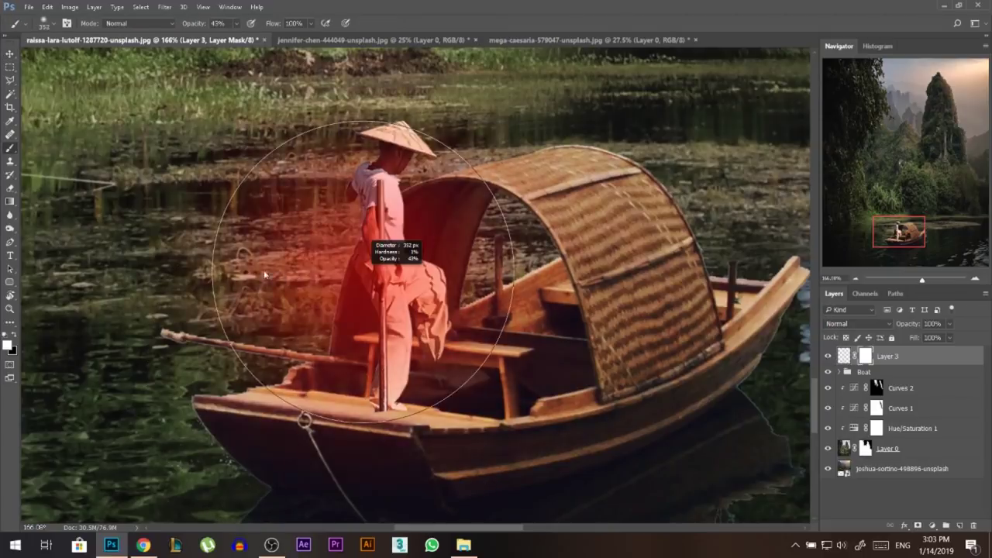
{"action": "left_click_drag", "start_coordinate": [428, 235], "coordinate": [310, 237]}
{"action": "left_click_drag", "start_coordinate": [370, 232], "coordinate": [353, 234]}
{"action": "mouse_move", "coordinate": [438, 331]}
{"action": "left_mouse_down"}
{"action": "mouse_move", "coordinate": [400, 334]}
{"action": "mouse_move", "coordinate": [395, 357]}
{"action": "left_mouse_up"}
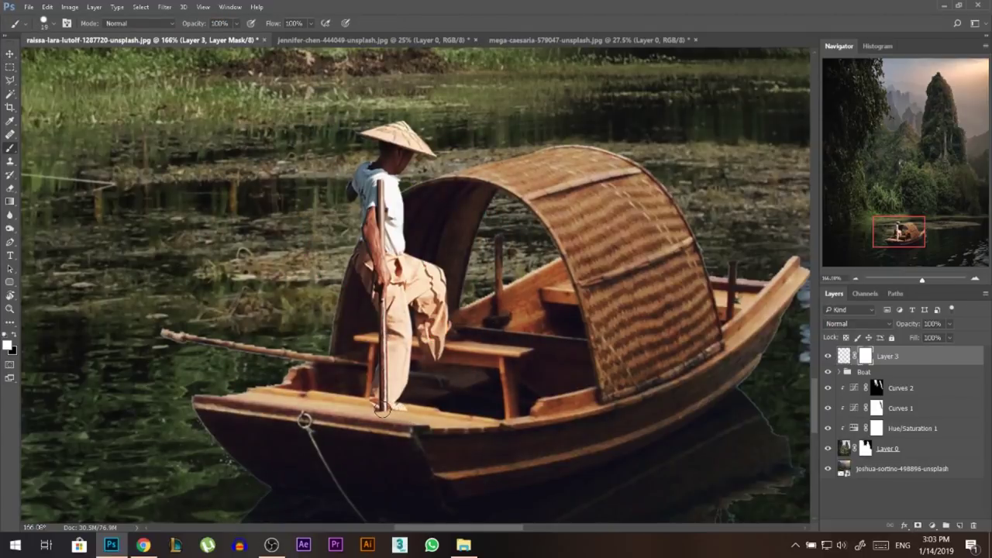
{"action": "key", "text": "x"}
{"action": "scroll", "coordinate": [355, 403], "scroll_direction": "down", "scroll_amount": 3}
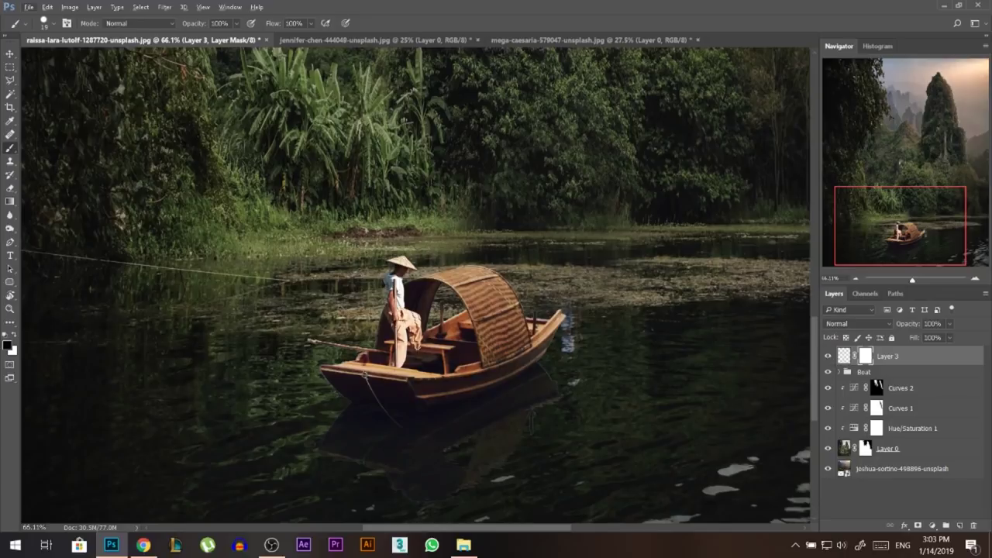
{"action": "scroll", "coordinate": [419, 348], "scroll_direction": "down", "scroll_amount": 3}
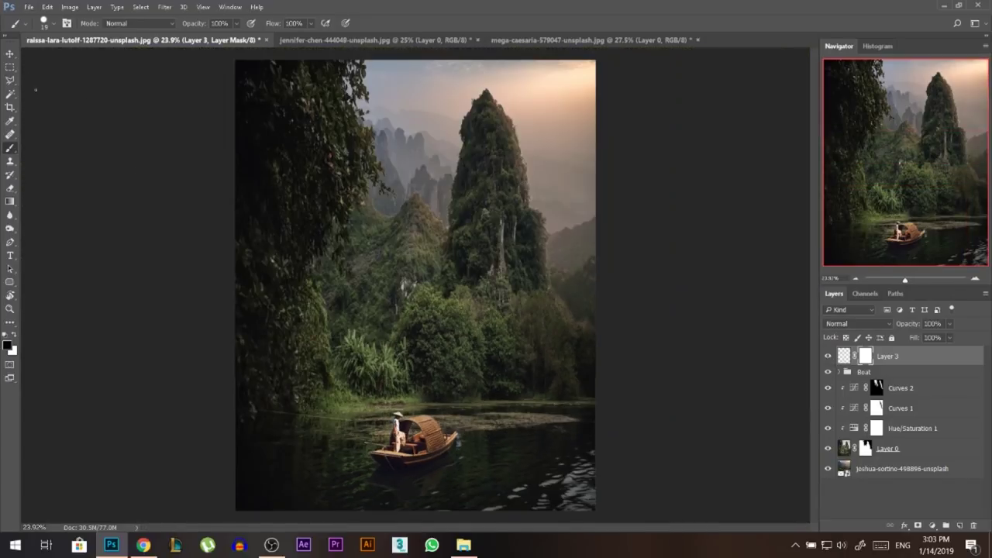
Darken the fisherman with a Curves adjustment on his layer by pulling down the highlight end of the RGB curve
{"action": "key", "text": "v"}
{"action": "scroll", "coordinate": [403, 442], "scroll_direction": "up", "scroll_amount": 5}
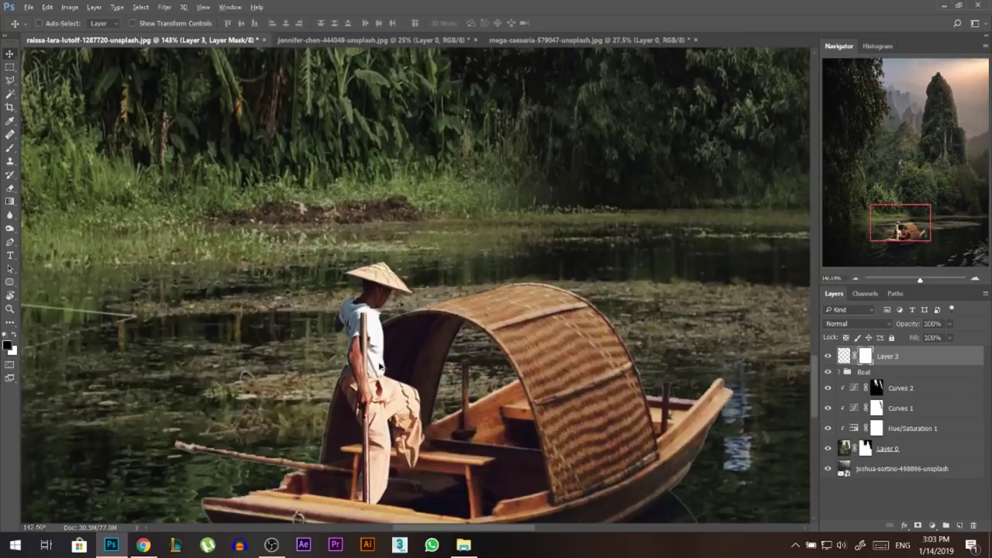
{"action": "scroll", "coordinate": [390, 364], "scroll_direction": "down", "scroll_amount": 4}
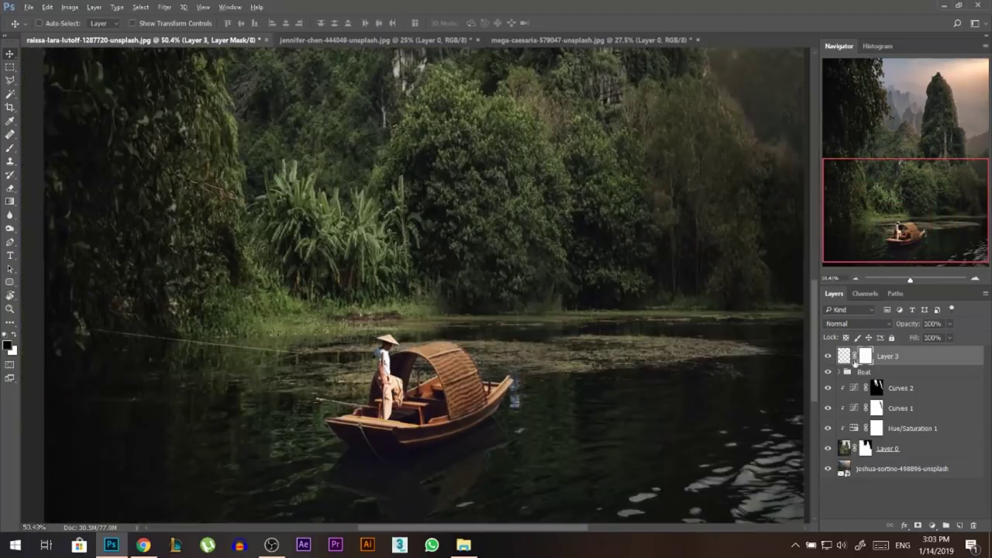
{"action": "left_click", "coordinate": [848, 358]}
{"action": "scroll", "coordinate": [427, 367], "scroll_direction": "down", "scroll_amount": 2}
{"action": "left_click", "coordinate": [69, 7]}
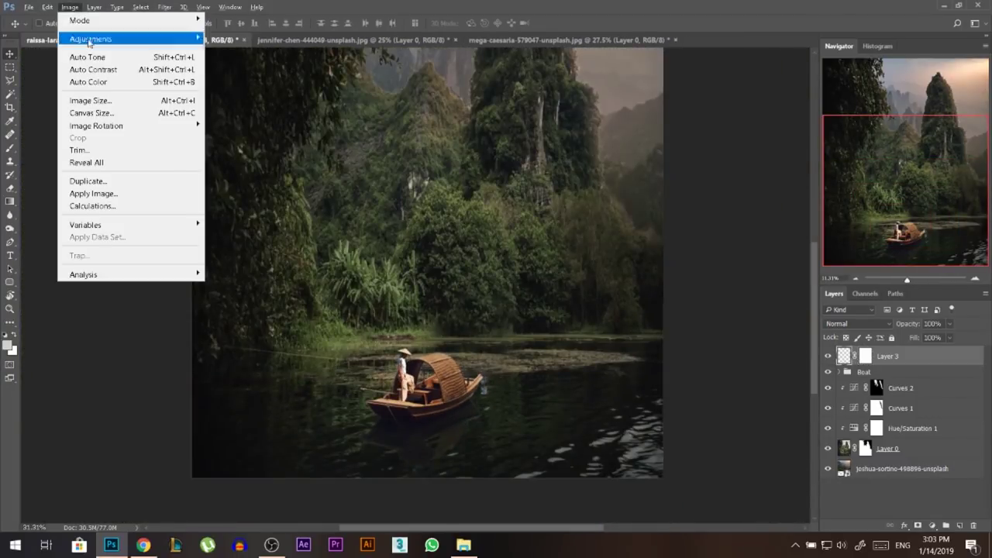
{"action": "mouse_move", "coordinate": [85, 38]}
{"action": "left_click", "coordinate": [232, 62]}
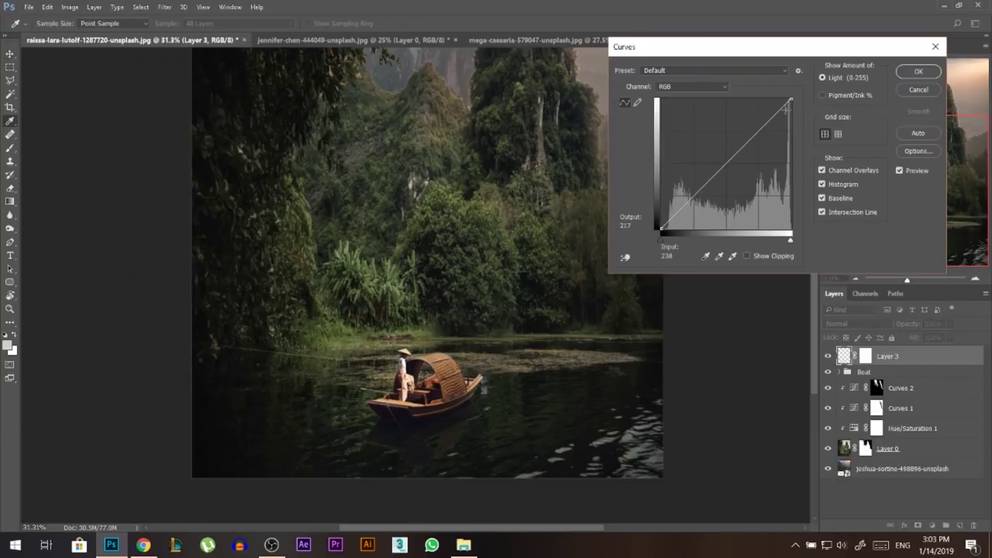
{"action": "left_click_drag", "start_coordinate": [790, 99], "coordinate": [811, 129]}
{"action": "left_click", "coordinate": [919, 72]}
{"action": "key", "text": "v"}
{"action": "key", "text": "ctrl+0"}
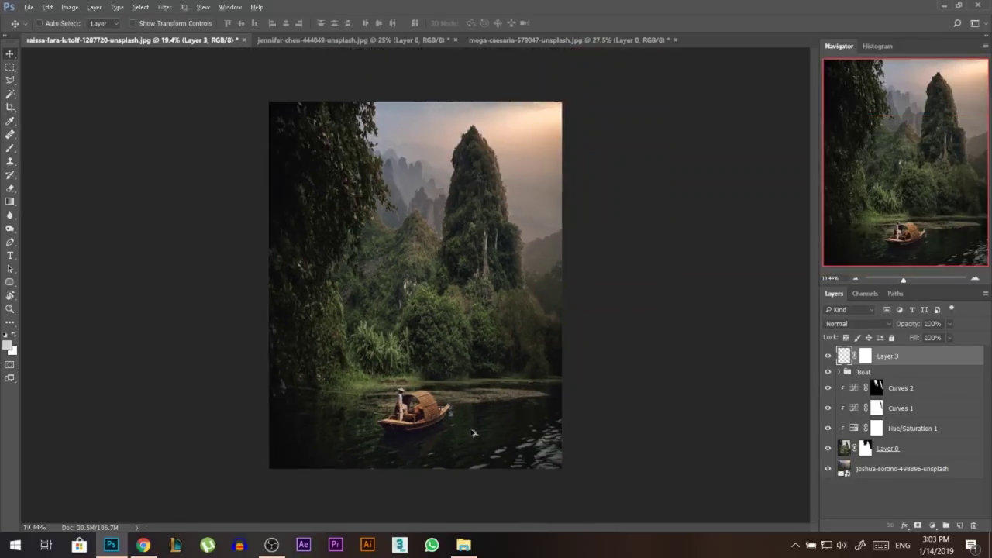
Move the fisherman's layer into the Boat group, collapse the group, and toggle its visibility to compare the scene with and without it
{"action": "left_click", "coordinate": [839, 372]}
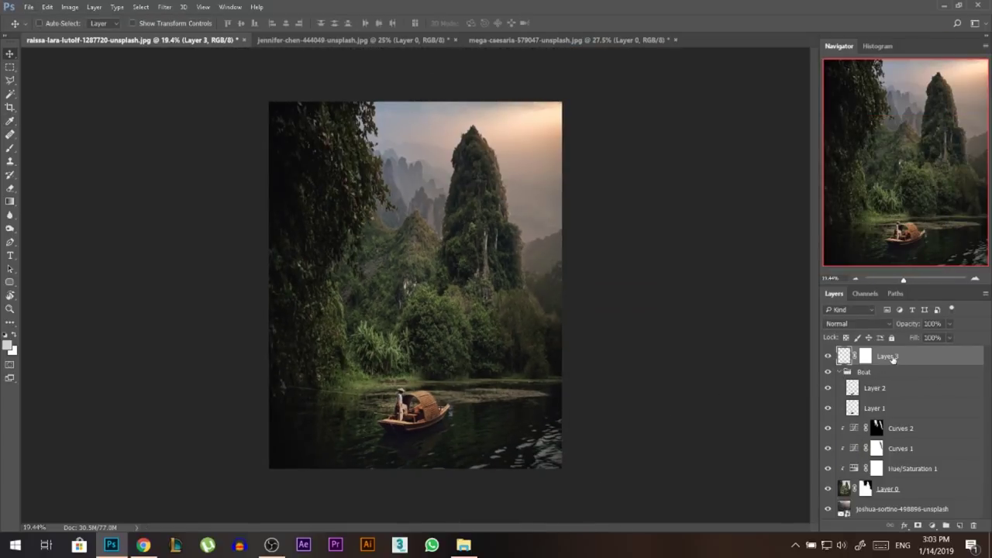
{"action": "left_click_drag", "start_coordinate": [893, 360], "coordinate": [892, 382]}
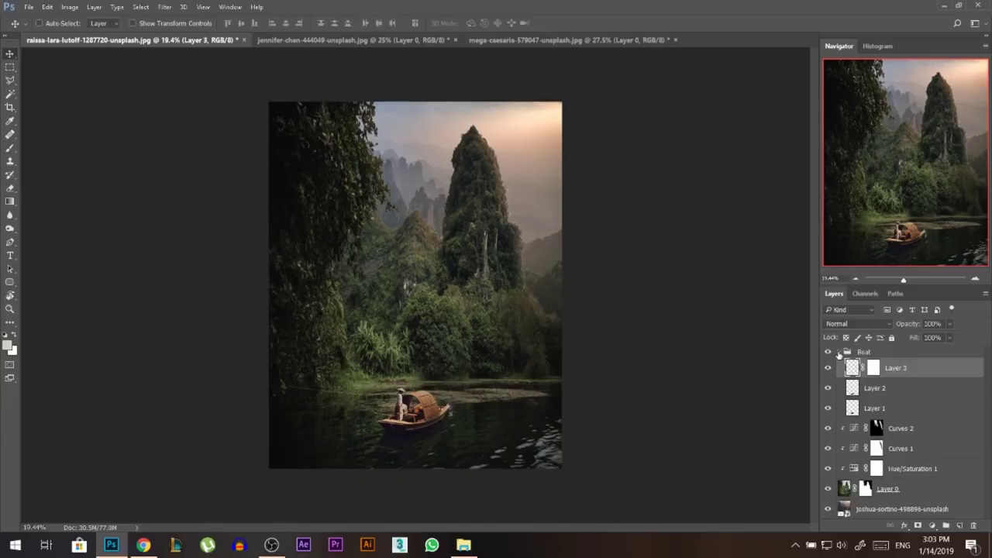
{"action": "left_click", "coordinate": [836, 354]}
{"action": "left_click", "coordinate": [842, 353]}
{"action": "left_click", "coordinate": [828, 354]}
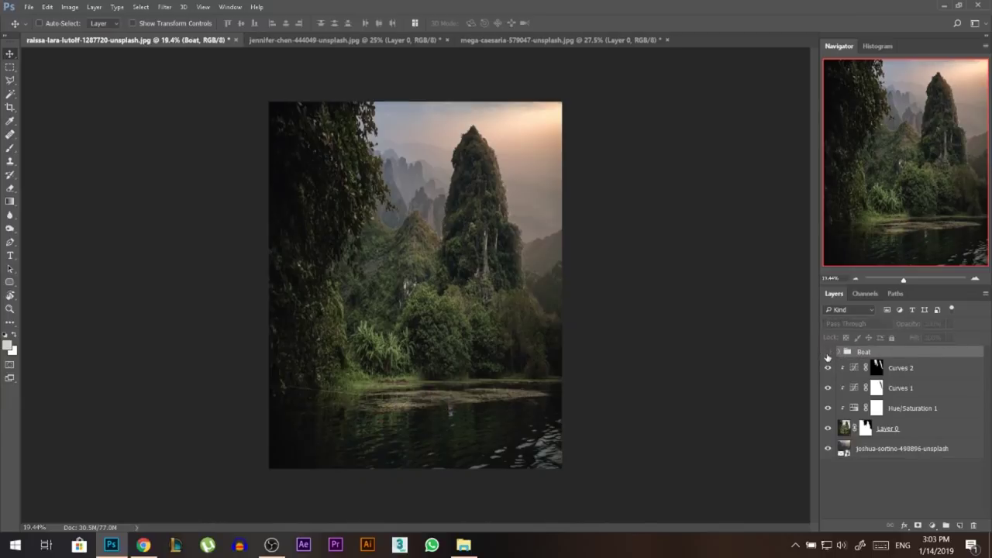
{"action": "left_click", "coordinate": [828, 353]}
{"action": "left_click", "coordinate": [828, 354]}
{"action": "left_click", "coordinate": [828, 355]}
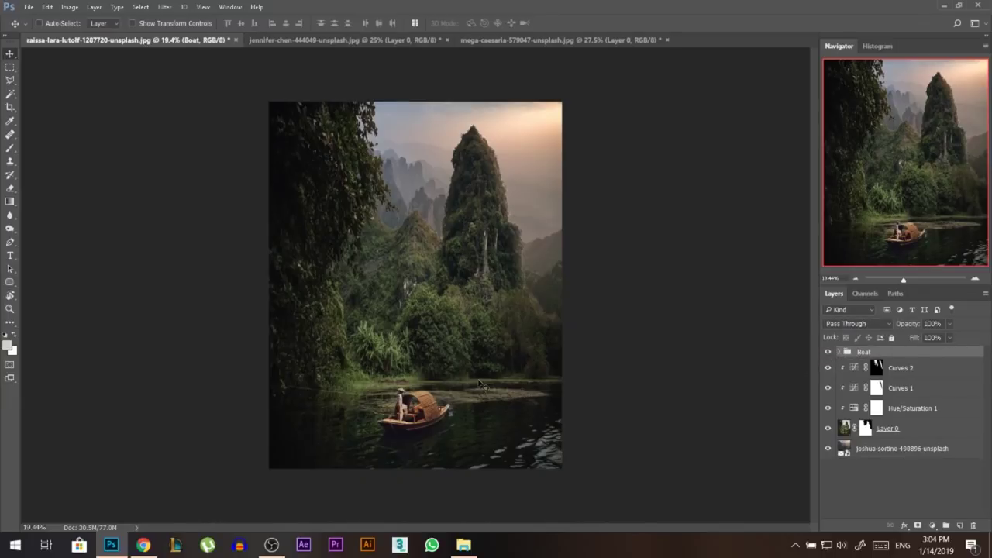
Add a new layer above the Boat group in Overlay mode and lower the brush opacity to 23% with reduced flow
{"action": "scroll", "coordinate": [490, 307], "scroll_direction": "up", "scroll_amount": 2}
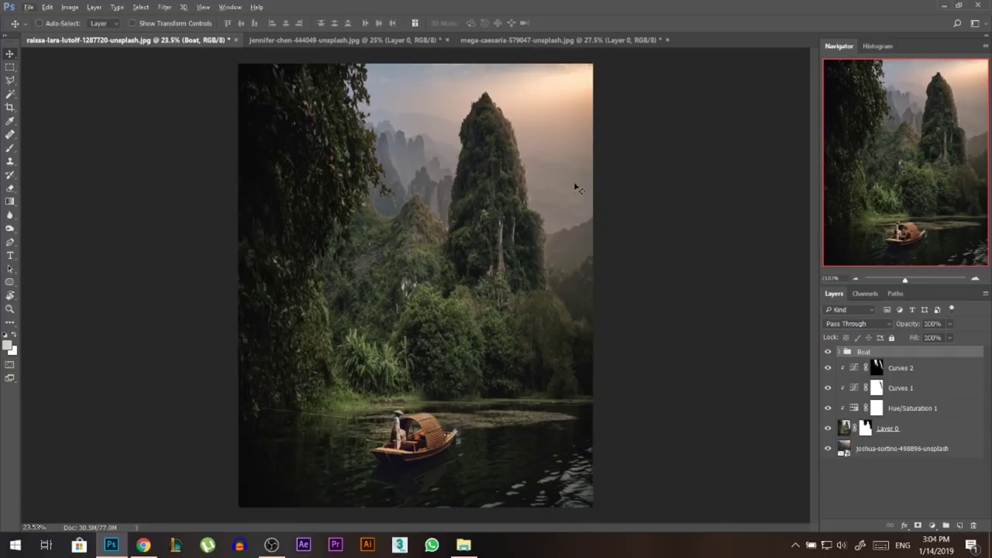
{"action": "left_click", "coordinate": [961, 526]}
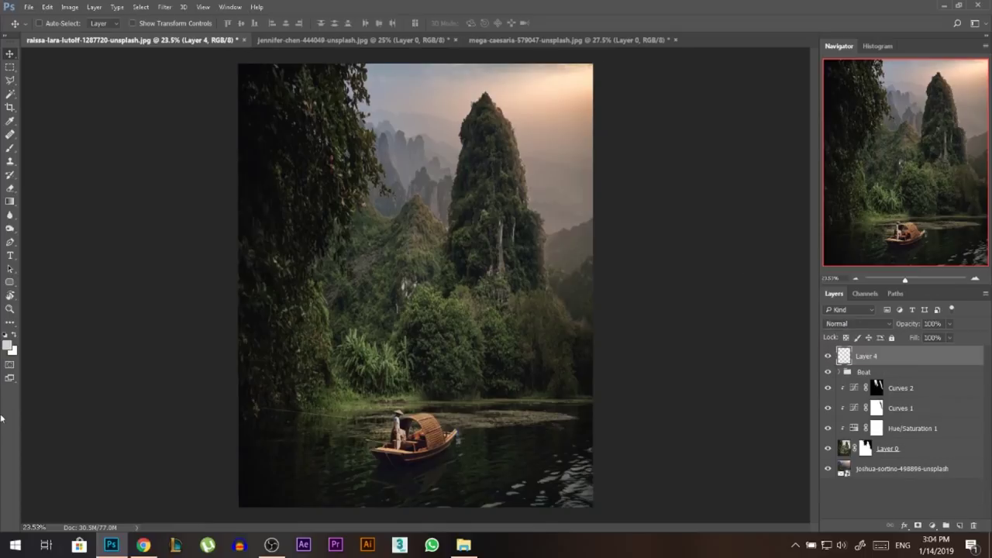
{"action": "left_click", "coordinate": [10, 149]}
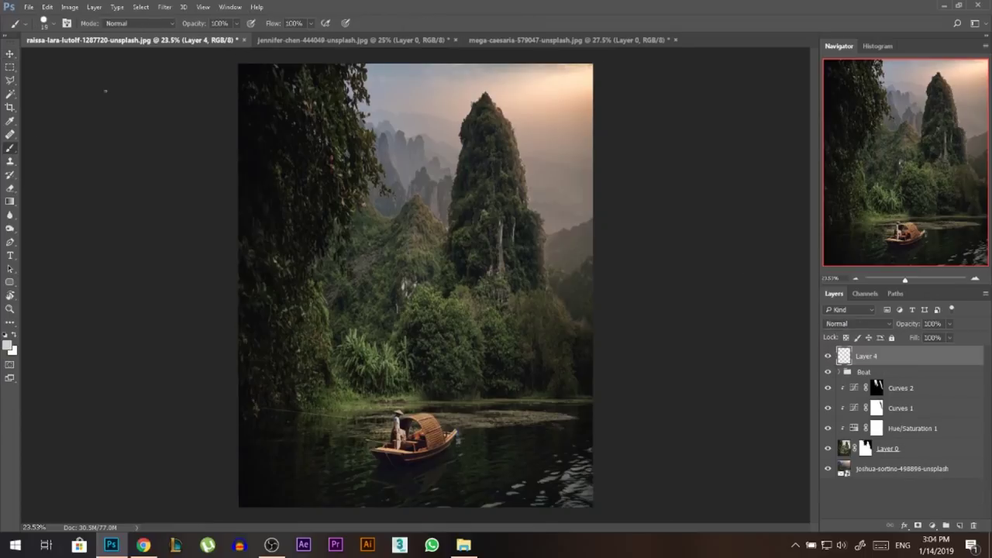
{"action": "left_click_drag", "start_coordinate": [276, 26], "coordinate": [157, 26]}
{"action": "left_click_drag", "start_coordinate": [275, 26], "coordinate": [271, 25]}
{"action": "left_click", "coordinate": [856, 323]}
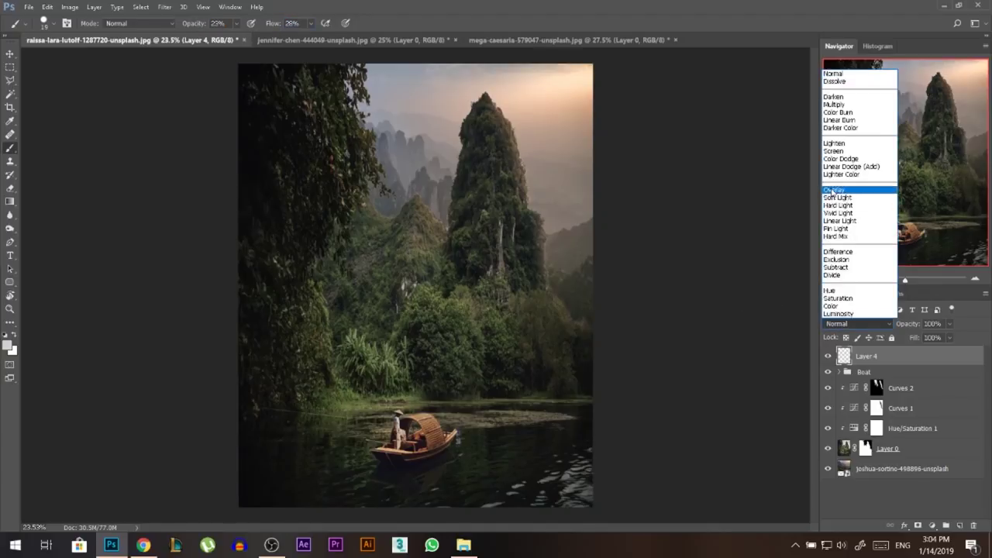
{"action": "left_click", "coordinate": [844, 190]}
Paint warm light sampled from the sky around the tall peak with a large soft brush, and compare the image with and without it
{"action": "right_click", "coordinate": [562, 113], "text": "alt"}
{"action": "left_click", "coordinate": [569, 93], "text": "alt"}
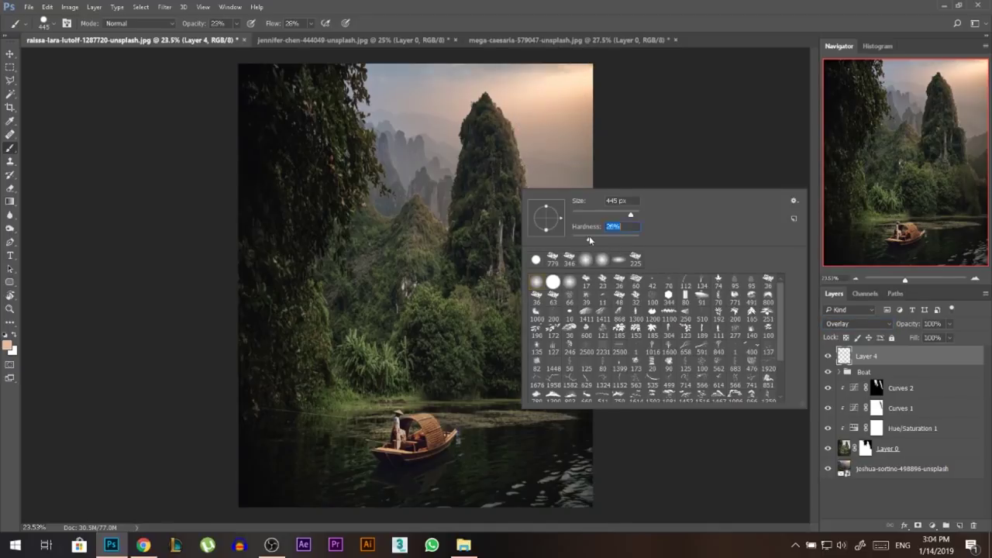
{"action": "right_click", "coordinate": [504, 129], "text": "alt"}
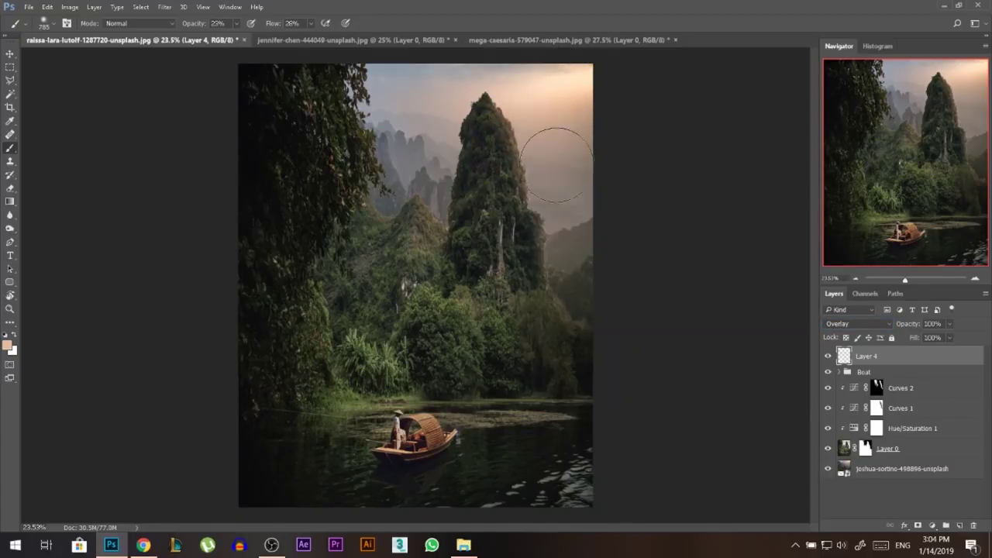
{"action": "left_click_drag", "start_coordinate": [555, 165], "coordinate": [540, 124]}
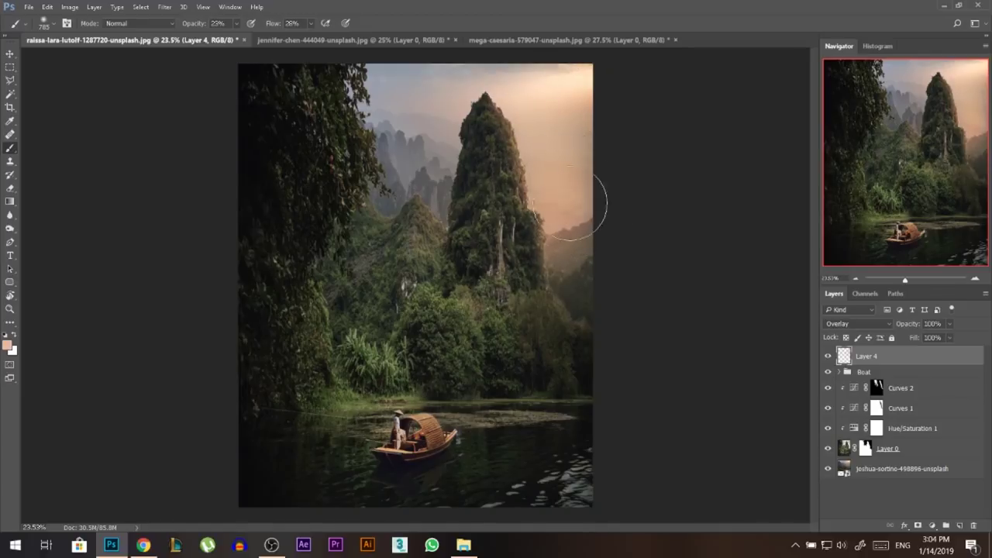
{"action": "left_click", "coordinate": [830, 358]}
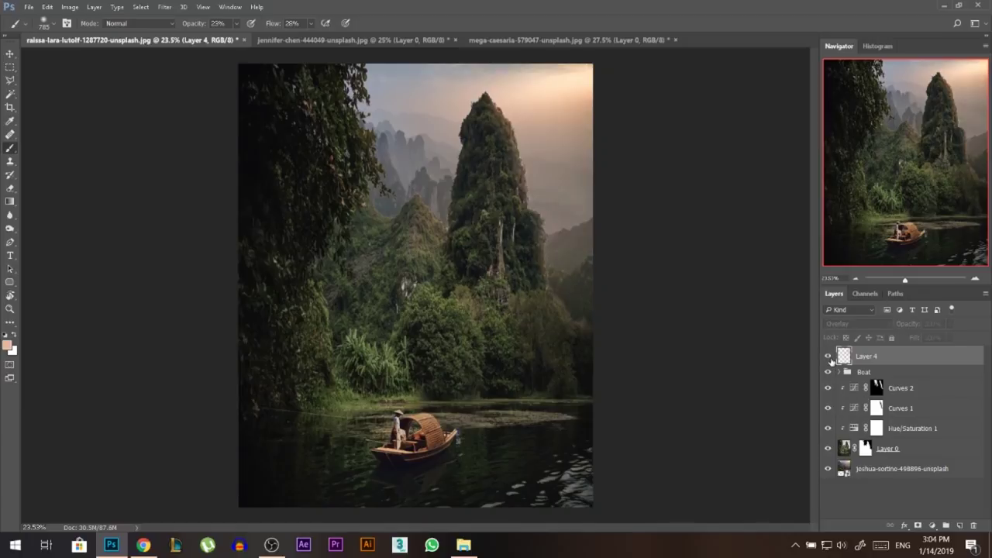
{"action": "left_click", "coordinate": [830, 358]}
{"action": "left_click", "coordinate": [830, 358]}
{"action": "left_click", "coordinate": [830, 358]}
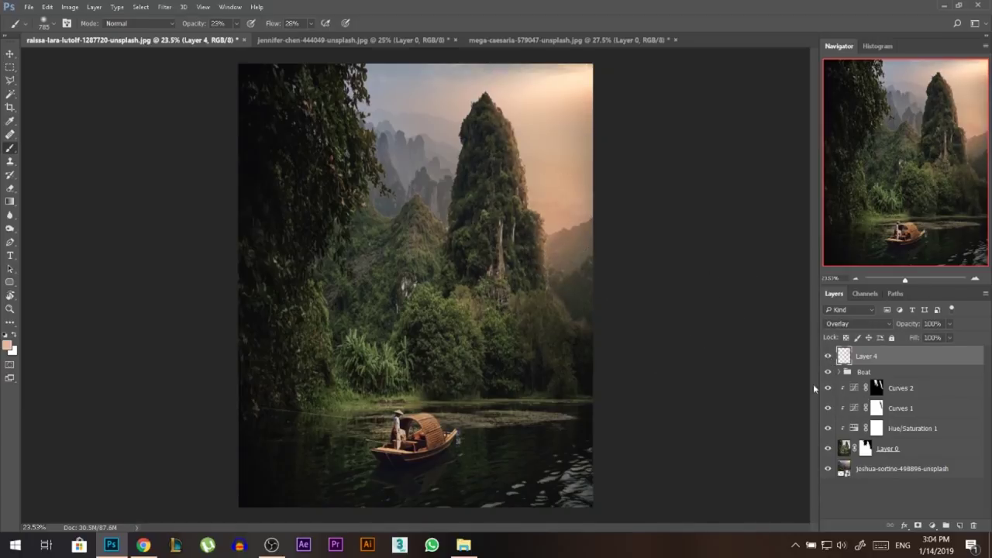
Add another layer, set the brush to Linear Dodge (Add) at 47% opacity, and try out glow strokes beside the peak
{"action": "left_click", "coordinate": [961, 526]}
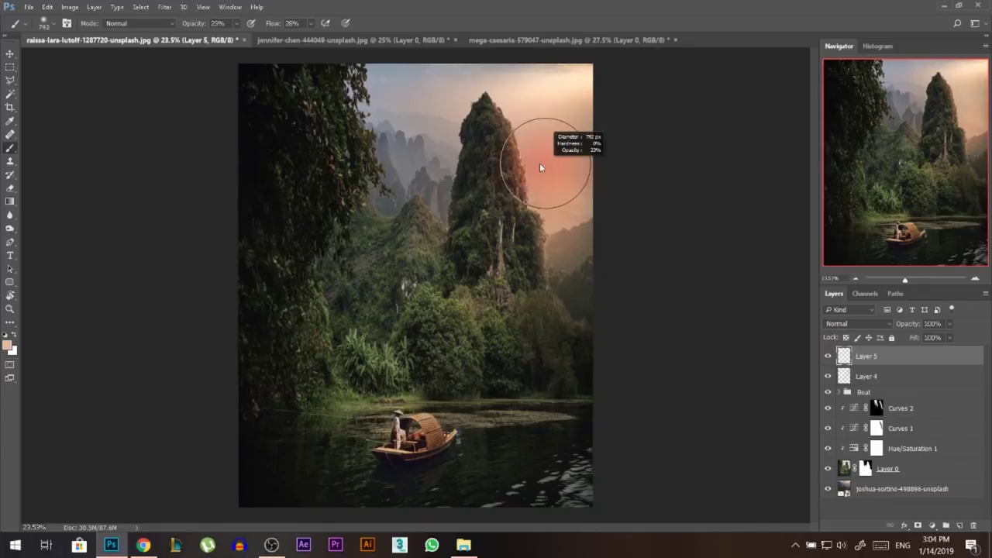
{"action": "left_click", "coordinate": [139, 23]}
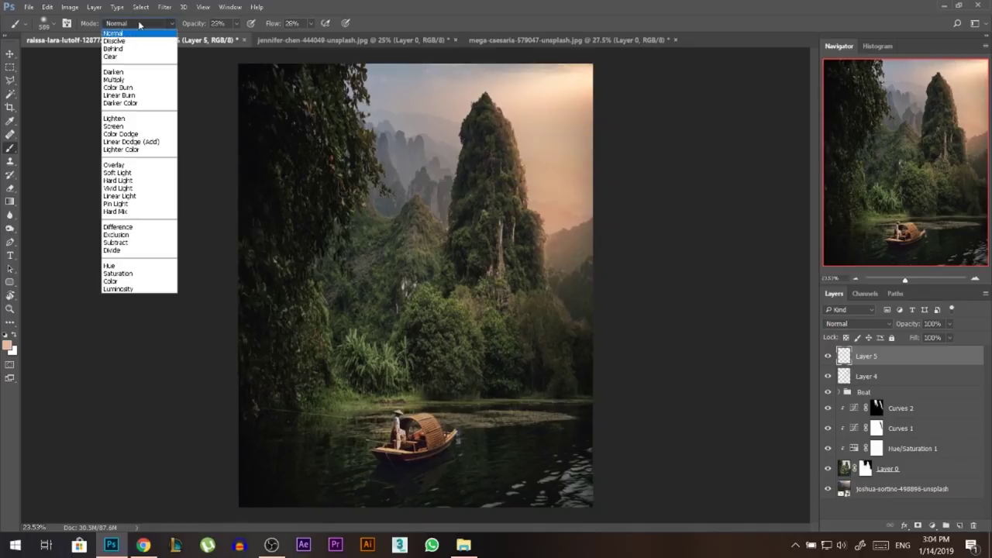
{"action": "left_click", "coordinate": [144, 141]}
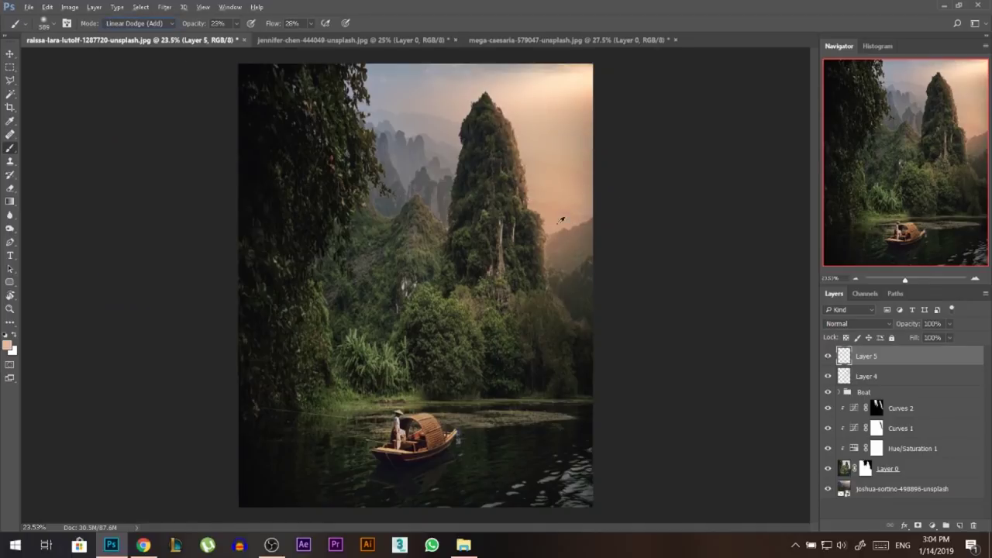
{"action": "left_click_drag", "start_coordinate": [532, 191], "coordinate": [523, 192]}
{"action": "mouse_move", "coordinate": [544, 155]}
{"action": "left_mouse_down"}
{"action": "mouse_move", "coordinate": [535, 173]}
{"action": "mouse_move", "coordinate": [563, 174]}
{"action": "left_mouse_up"}
{"action": "left_click_drag", "start_coordinate": [191, 26], "coordinate": [203, 27]}
{"action": "mouse_move", "coordinate": [589, 194]}
{"action": "left_mouse_down"}
{"action": "mouse_move", "coordinate": [548, 182]}
{"action": "mouse_move", "coordinate": [575, 170]}
{"action": "mouse_move", "coordinate": [562, 166]}
{"action": "mouse_move", "coordinate": [520, 165]}
{"action": "mouse_move", "coordinate": [516, 178]}
{"action": "mouse_move", "coordinate": [558, 169]}
{"action": "mouse_move", "coordinate": [527, 176]}
{"action": "mouse_move", "coordinate": [589, 180]}
{"action": "left_mouse_up"}
{"action": "key", "text": "ctrl+z"}
Try a saturated red glow stroke in the sky beside the tall peak, and undo the stroke
{"action": "right_click", "coordinate": [561, 156]}
{"action": "left_click", "coordinate": [8, 345]}
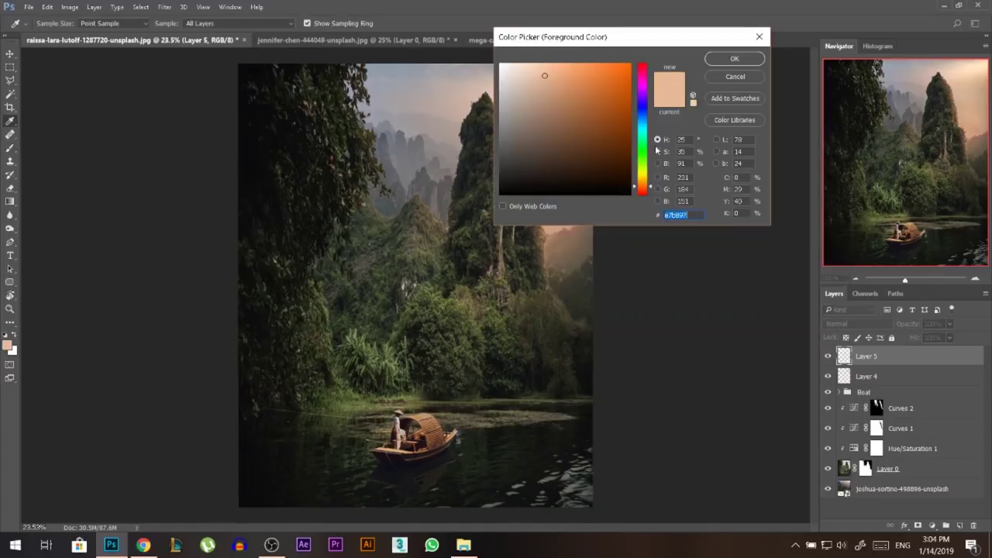
{"action": "left_click", "coordinate": [615, 96]}
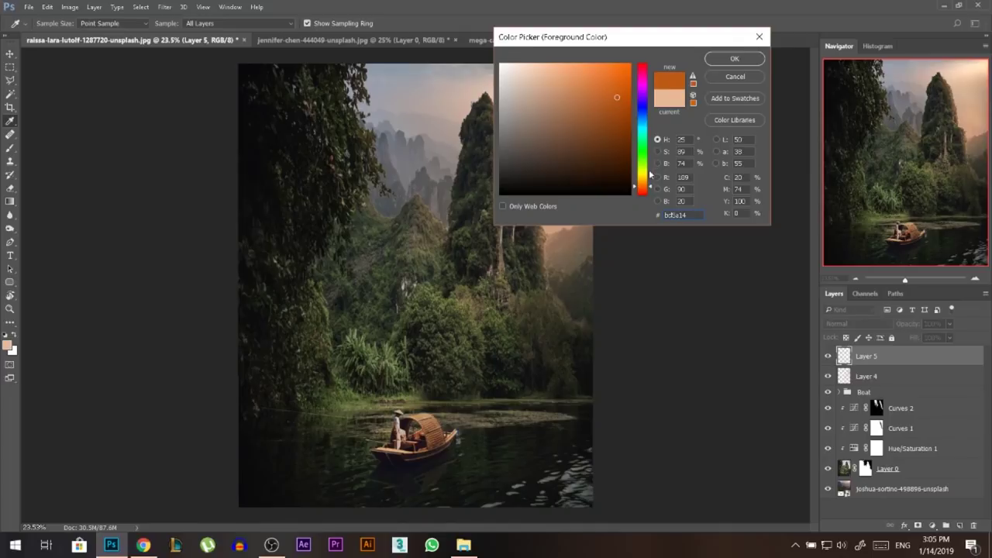
{"action": "left_click_drag", "start_coordinate": [648, 186], "coordinate": [644, 194]}
{"action": "left_click", "coordinate": [727, 62]}
{"action": "mouse_move", "coordinate": [535, 158]}
{"action": "left_mouse_down"}
{"action": "mouse_move", "coordinate": [550, 162]}
{"action": "mouse_move", "coordinate": [532, 154]}
{"action": "mouse_move", "coordinate": [554, 146]}
{"action": "mouse_move", "coordinate": [562, 168]}
{"action": "mouse_move", "coordinate": [555, 162]}
{"action": "mouse_move", "coordinate": [572, 159]}
{"action": "mouse_move", "coordinate": [554, 163]}
{"action": "mouse_move", "coordinate": [568, 161]}
{"action": "left_mouse_up"}
{"action": "key", "text": "ctrl+z"}
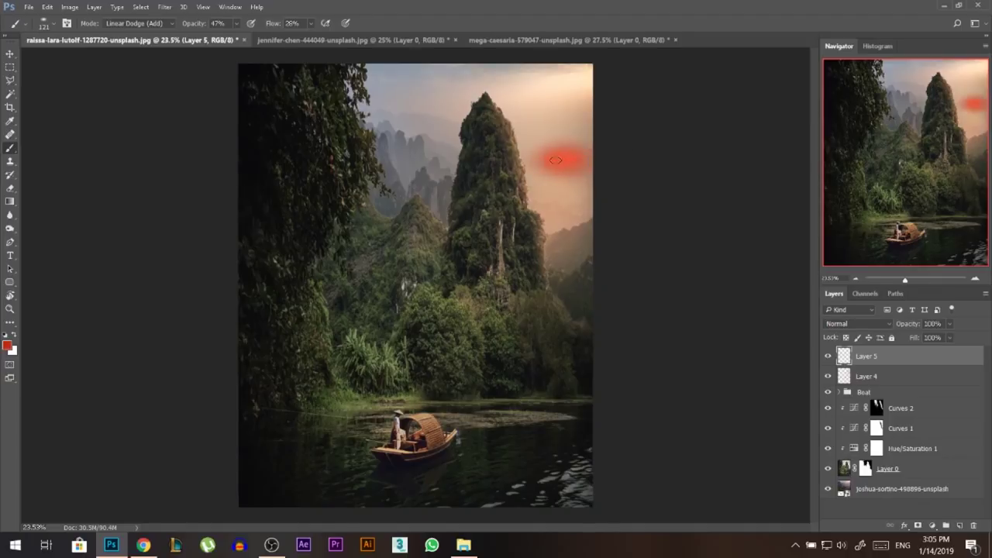
Paint a glow beside the tall peak in a lighter orange-red and set the glow layer's blend mode to Screen
{"action": "left_click", "coordinate": [7, 346]}
{"action": "left_click", "coordinate": [592, 83]}
{"action": "left_click", "coordinate": [734, 59]}
{"action": "left_click", "coordinate": [857, 323]}
{"action": "left_click", "coordinate": [828, 161]}
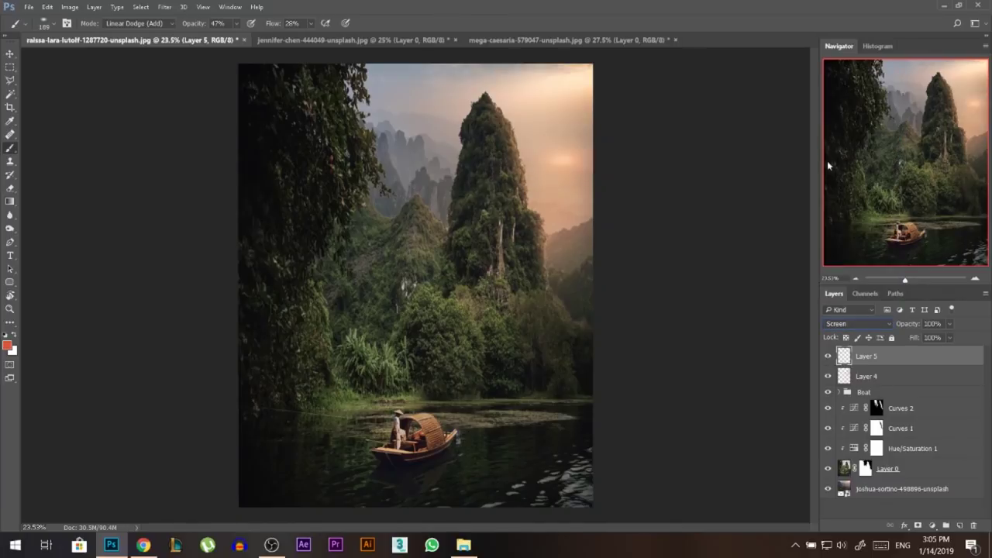
Scale up the glow layer with Free Transform so that it spreads from the tall peak past the image edge
{"action": "left_click", "coordinate": [11, 53]}
{"action": "key", "text": "ctrl+t"}
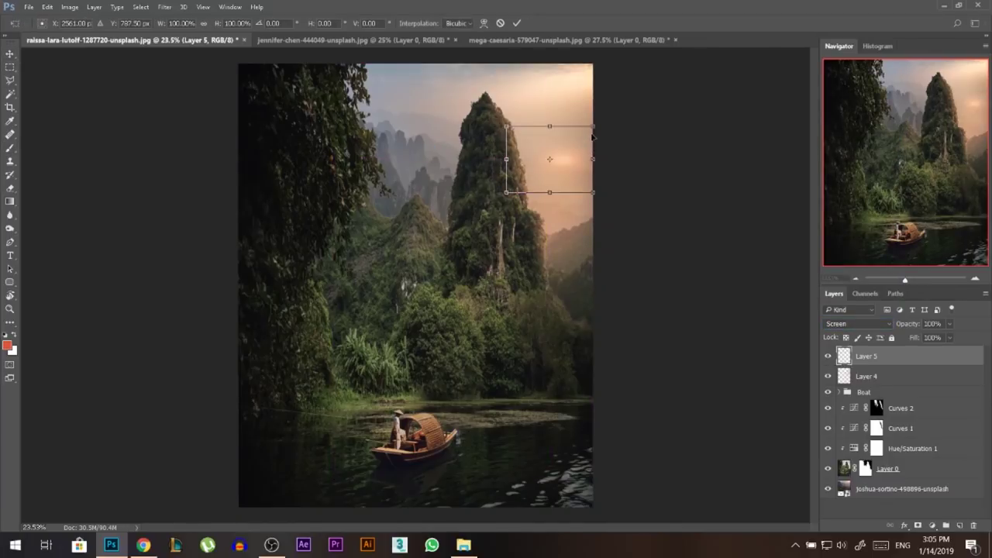
{"action": "left_click_drag", "start_coordinate": [644, 114], "coordinate": [661, 106]}
{"action": "key", "text": "Return"}
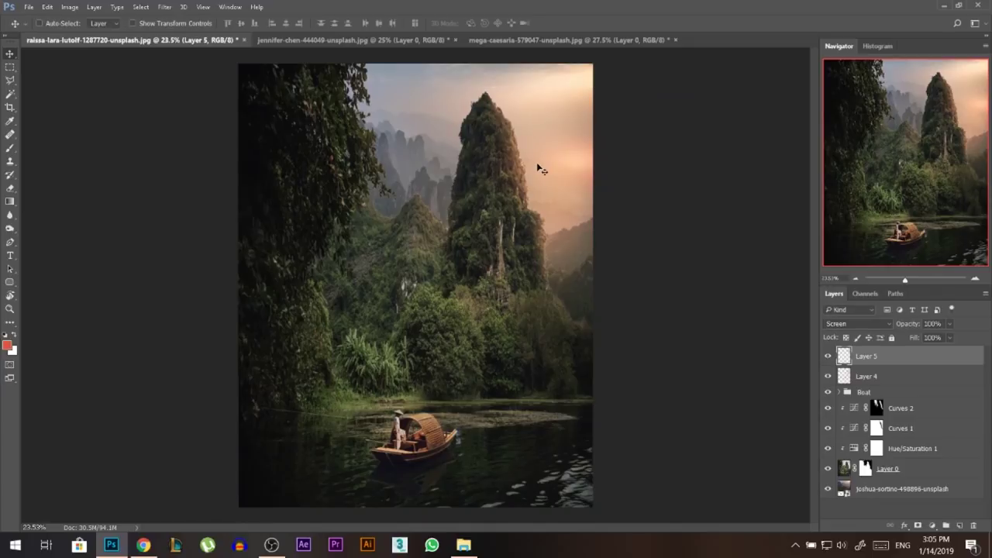
Stretch the glow to about 131% width and 213% height, rotate it about -30°, and place it over the sky beside the peak
{"action": "scroll", "coordinate": [601, 201], "scroll_direction": "down", "scroll_amount": 3}
{"action": "key", "text": "ctrl+t"}
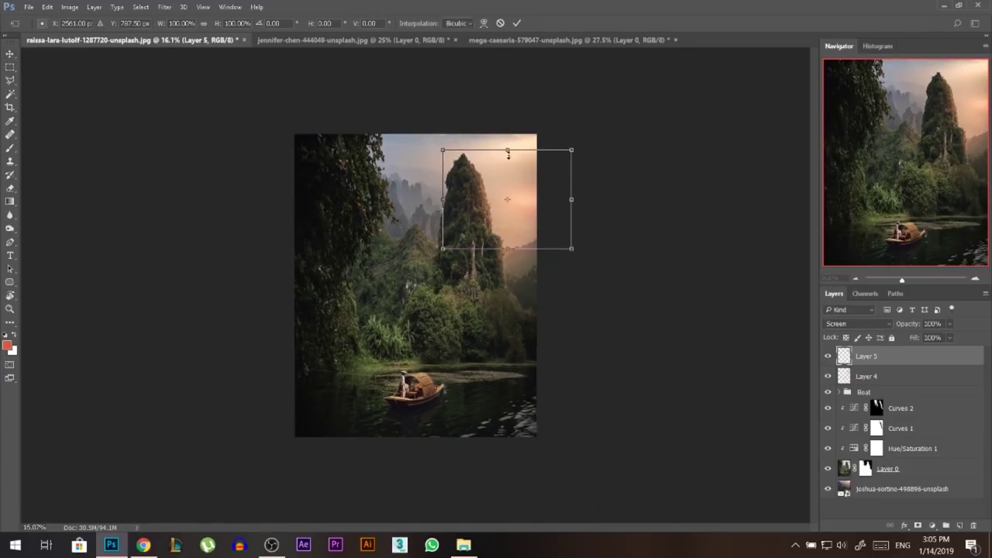
{"action": "left_click_drag", "start_coordinate": [507, 147], "coordinate": [510, 94]}
{"action": "mouse_move", "coordinate": [551, 186]}
{"action": "left_mouse_down"}
{"action": "mouse_move", "coordinate": [552, 159]}
{"action": "mouse_move", "coordinate": [548, 170]}
{"action": "left_mouse_up"}
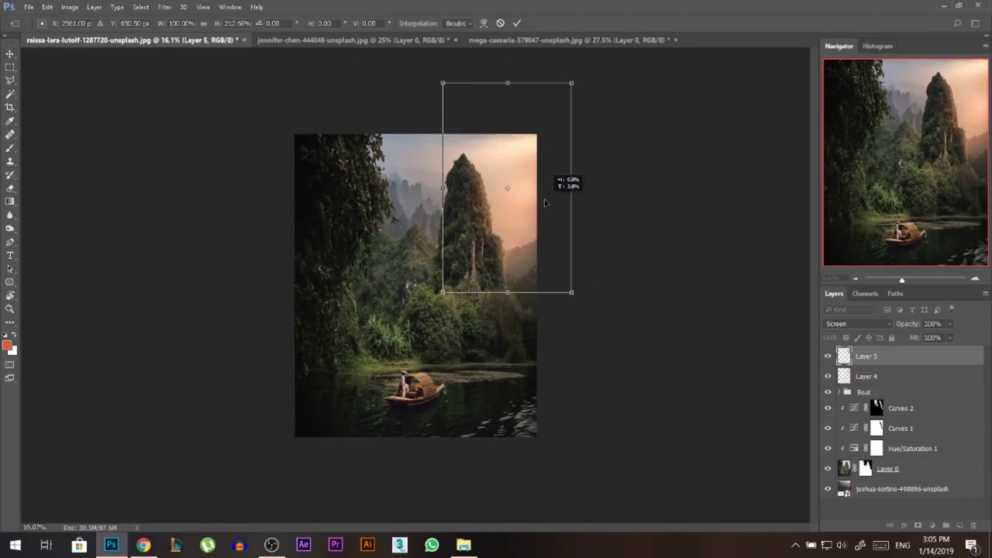
{"action": "left_click_drag", "start_coordinate": [615, 106], "coordinate": [558, 74]}
{"action": "left_click_drag", "start_coordinate": [532, 243], "coordinate": [537, 217]}
{"action": "left_click_drag", "start_coordinate": [463, 203], "coordinate": [426, 211]}
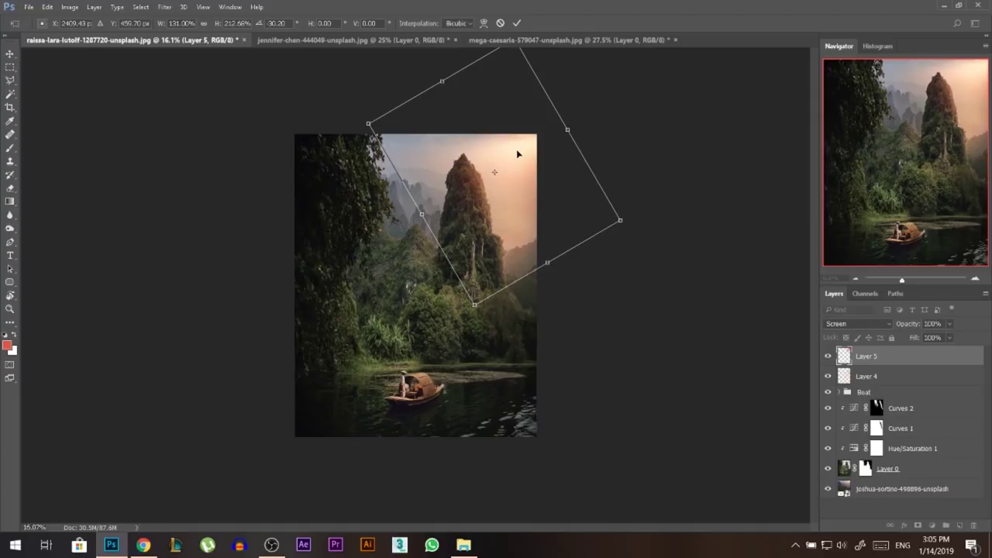
{"action": "key", "text": "Return"}
{"action": "scroll", "coordinate": [520, 155], "scroll_direction": "up", "scroll_amount": 2}
{"action": "scroll", "coordinate": [500, 147], "scroll_direction": "up", "scroll_amount": 1}
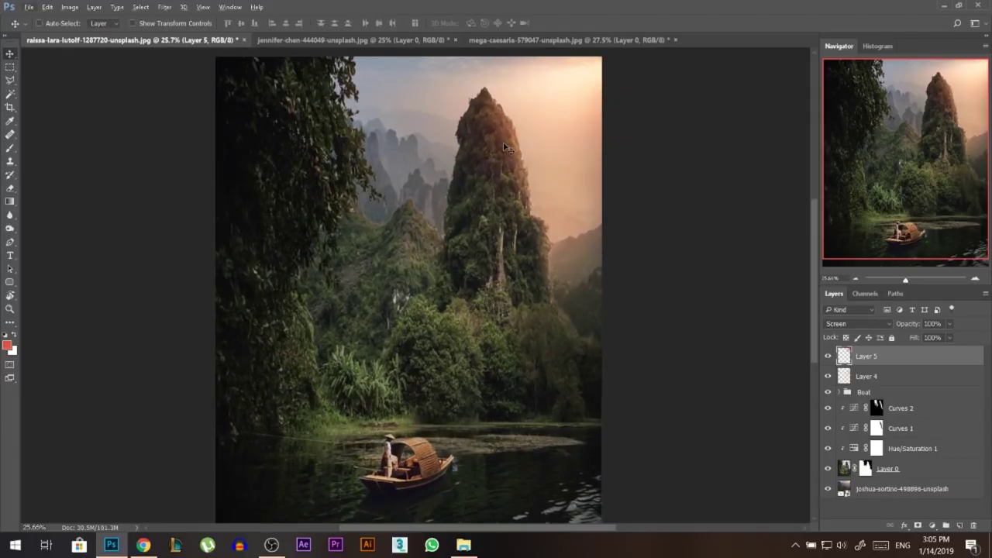
Shift the glow layer's hue slightly toward yellow-orange with Hue/Saturation
{"action": "key", "text": "ctrl"}
{"action": "key", "text": "ctrl+u"}
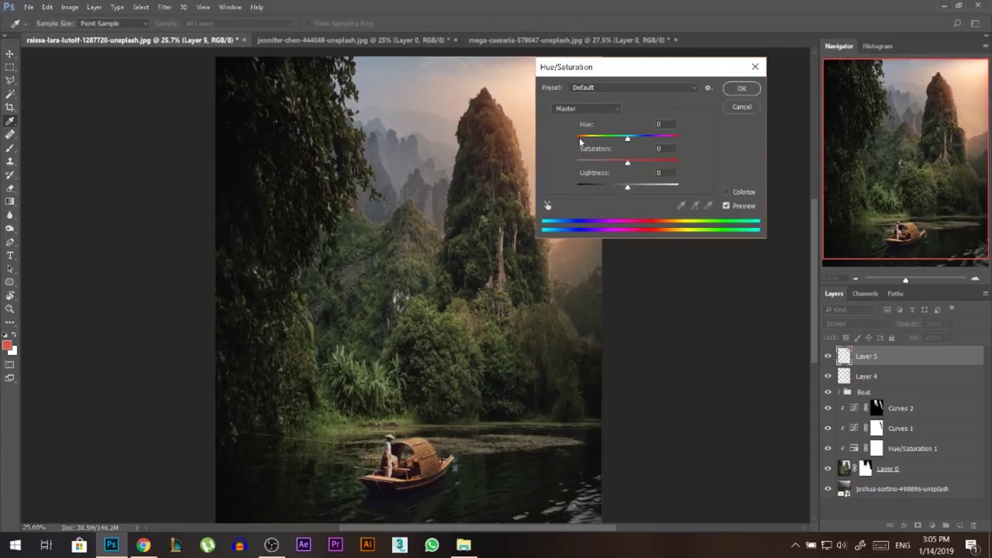
{"action": "left_click", "coordinate": [634, 139]}
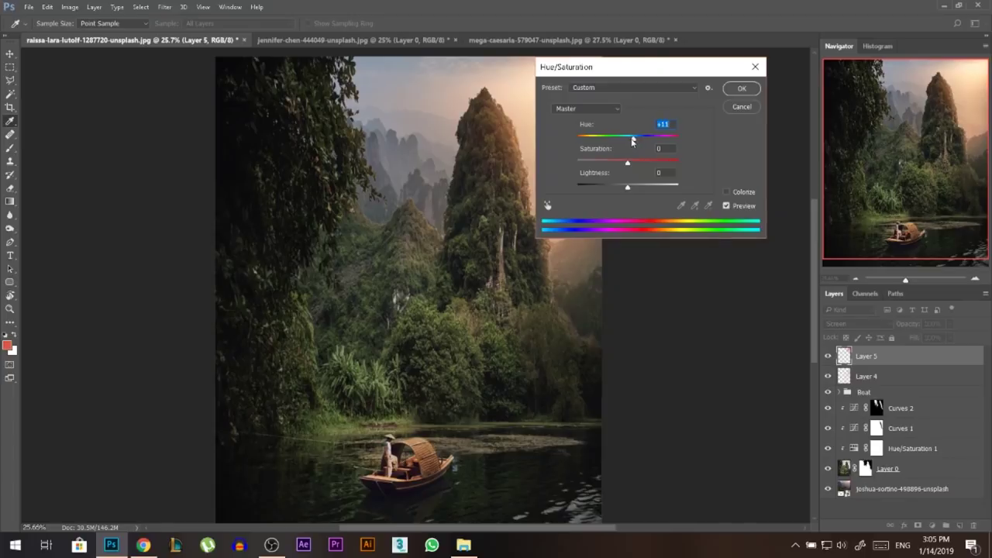
{"action": "left_click_drag", "start_coordinate": [633, 140], "coordinate": [631, 141]}
{"action": "left_click", "coordinate": [742, 88]}
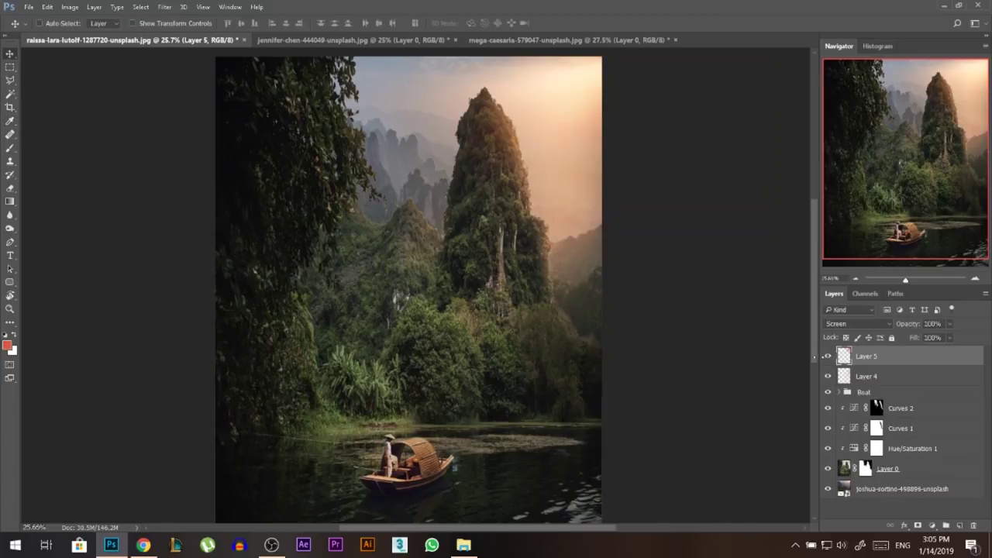
Compare the image with and without the two glow layers, Layer 5 and Layer 4
{"action": "left_click", "coordinate": [828, 356]}
{"action": "left_click", "coordinate": [828, 355]}
{"action": "left_click", "coordinate": [828, 355]}
{"action": "left_click", "coordinate": [828, 356]}
{"action": "left_click", "coordinate": [828, 356]}
{"action": "left_click", "coordinate": [828, 356]}
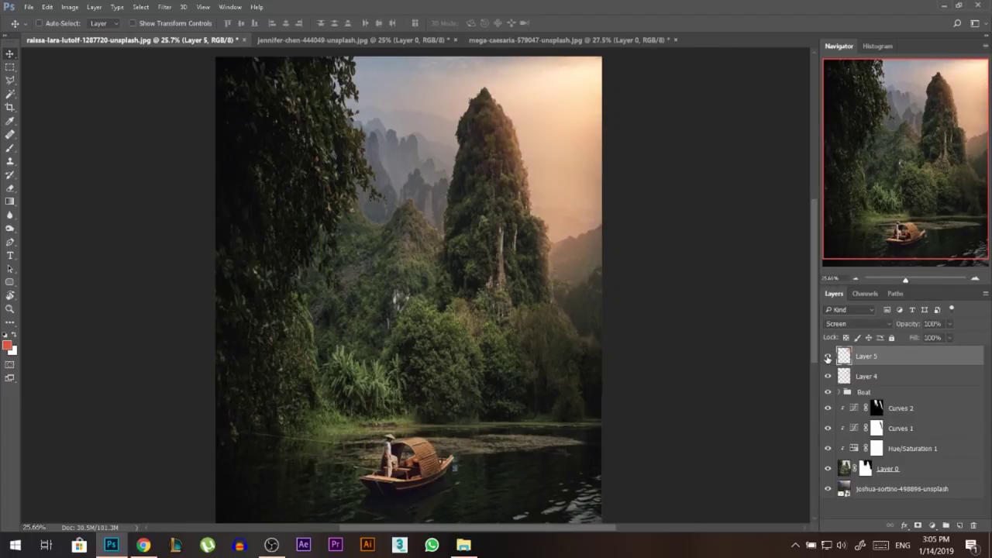
{"action": "left_click", "coordinate": [827, 358]}
{"action": "left_click", "coordinate": [828, 377]}
{"action": "left_click", "coordinate": [828, 376]}
{"action": "left_click", "coordinate": [827, 358]}
{"action": "left_click", "coordinate": [828, 357]}
{"action": "left_click", "coordinate": [828, 356]}
Add a new layer above the glow and set the foreground color to a dark blue, RGB 22, 35, 45
{"action": "scroll", "coordinate": [461, 377], "scroll_direction": "down", "scroll_amount": 1}
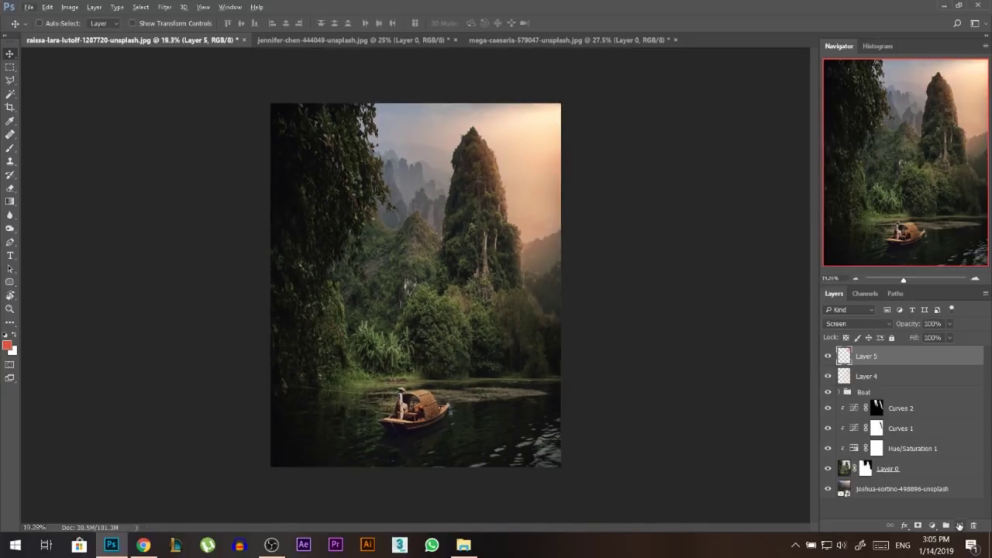
{"action": "left_click", "coordinate": [959, 525]}
{"action": "left_click", "coordinate": [7, 345]}
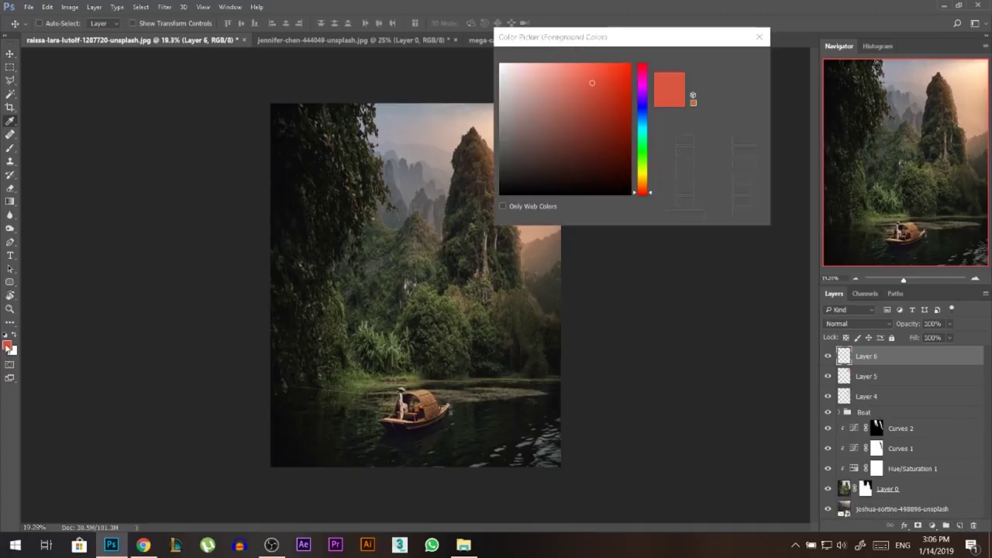
{"action": "left_click", "coordinate": [648, 135]}
{"action": "left_click_drag", "start_coordinate": [648, 135], "coordinate": [648, 120]}
{"action": "left_click_drag", "start_coordinate": [617, 162], "coordinate": [573, 169]}
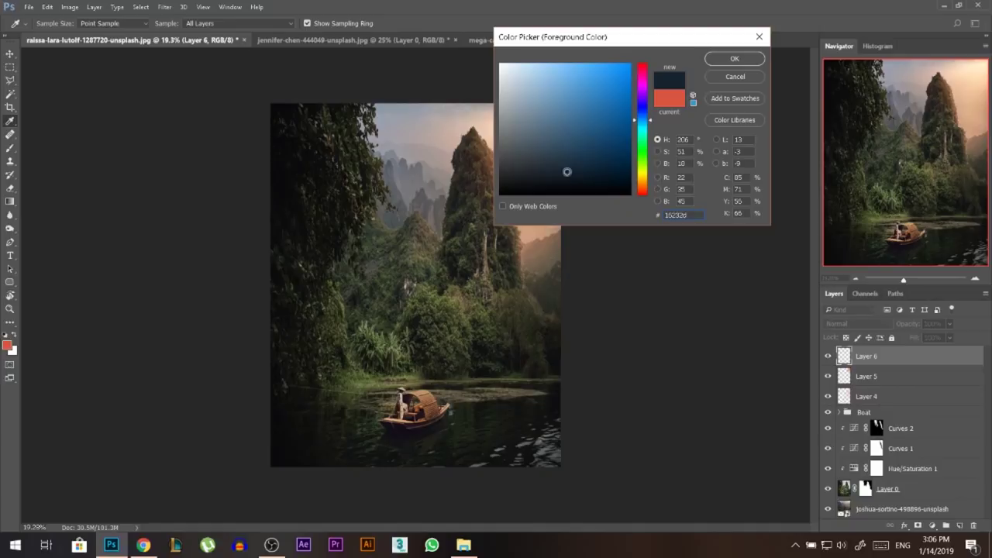
{"action": "left_click", "coordinate": [727, 62]}
Set the brush to Normal mode and size 750, and paint dark blue over the dark hanging foliage and the water
{"action": "key", "text": "v"}
{"action": "key", "text": "b"}
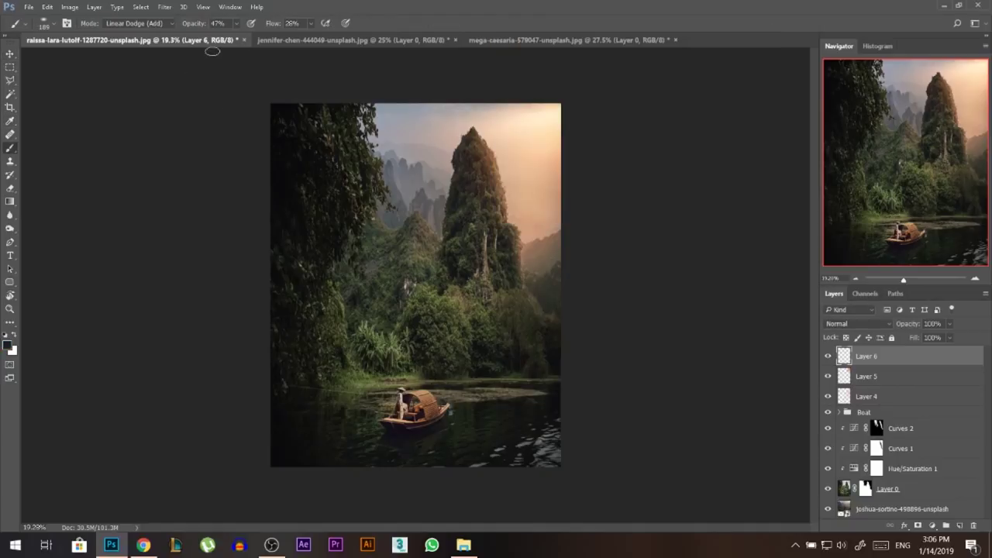
{"action": "left_click", "coordinate": [166, 24]}
{"action": "left_click", "coordinate": [138, 35]}
{"action": "right_click", "coordinate": [341, 188], "text": "alt"}
{"action": "mouse_move", "coordinate": [341, 189]}
{"action": "left_mouse_down"}
{"action": "mouse_move", "coordinate": [358, 189]}
{"action": "mouse_move", "coordinate": [321, 204]}
{"action": "left_mouse_up"}
{"action": "right_click", "coordinate": [324, 192]}
{"action": "double_click", "coordinate": [338, 278]}
{"action": "mouse_move", "coordinate": [301, 136]}
{"action": "left_mouse_down"}
{"action": "mouse_move", "coordinate": [291, 292]}
{"action": "mouse_move", "coordinate": [277, 132]}
{"action": "mouse_move", "coordinate": [289, 442]}
{"action": "mouse_move", "coordinate": [306, 468]}
{"action": "mouse_move", "coordinate": [514, 488]}
{"action": "mouse_move", "coordinate": [385, 471]}
{"action": "mouse_move", "coordinate": [576, 462]}
{"action": "mouse_move", "coordinate": [603, 423]}
{"action": "mouse_move", "coordinate": [466, 468]}
{"action": "mouse_move", "coordinate": [604, 428]}
{"action": "mouse_move", "coordinate": [470, 468]}
{"action": "mouse_move", "coordinate": [474, 449]}
{"action": "mouse_move", "coordinate": [282, 443]}
{"action": "mouse_move", "coordinate": [490, 465]}
{"action": "mouse_move", "coordinate": [207, 359]}
{"action": "mouse_move", "coordinate": [443, 435]}
{"action": "mouse_move", "coordinate": [582, 390]}
{"action": "left_mouse_up"}
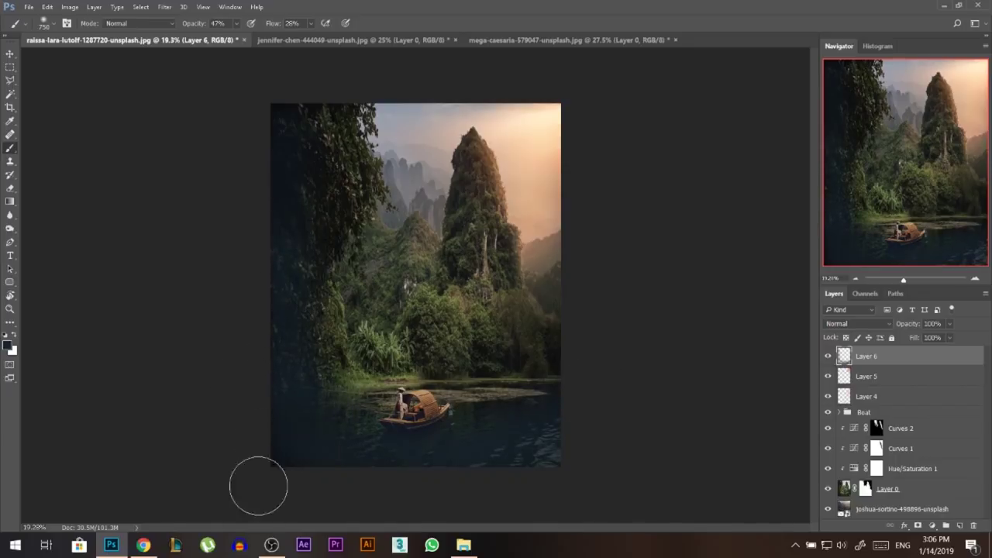
Set the dark blue layer's blend mode to Overlay and compare the image with and without it
{"action": "left_click", "coordinate": [848, 323]}
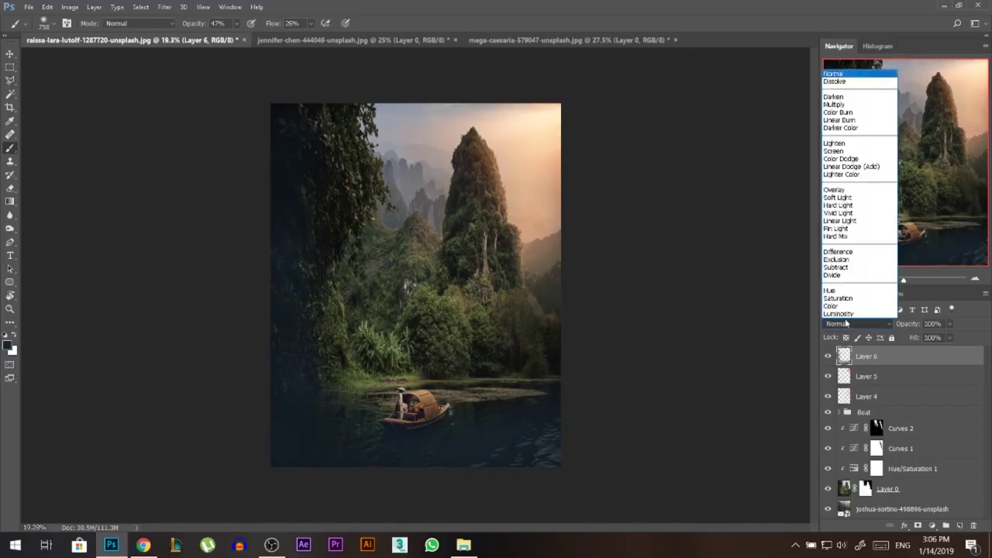
{"action": "left_click", "coordinate": [849, 190]}
{"action": "key", "text": "v"}
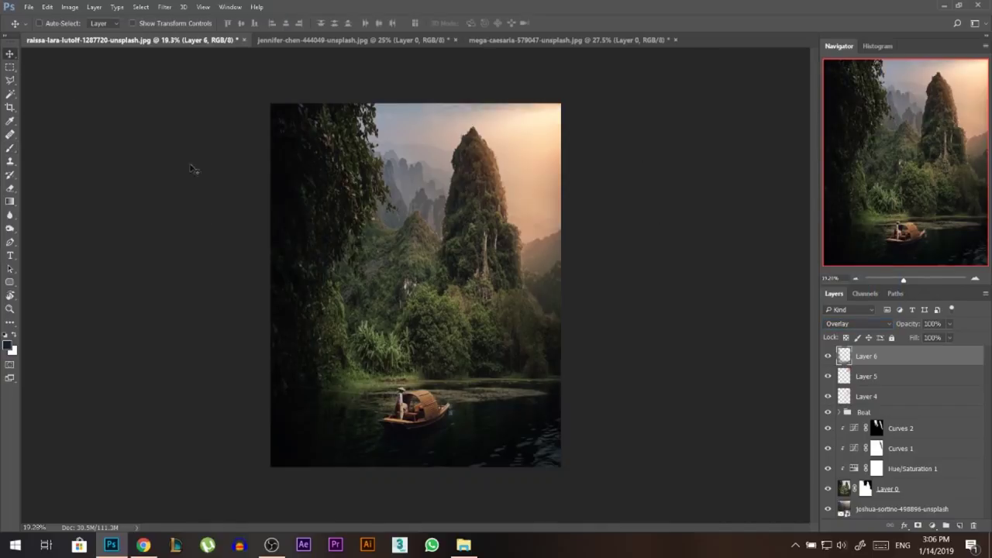
{"action": "scroll", "coordinate": [373, 431], "scroll_direction": "up", "scroll_amount": 1}
{"action": "left_click", "coordinate": [828, 358]}
{"action": "left_click", "coordinate": [828, 356]}
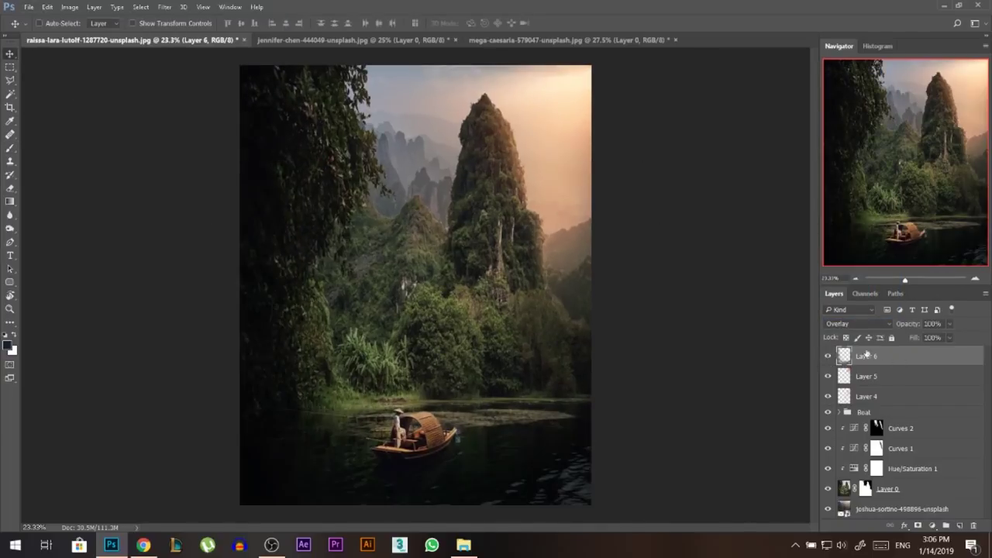
Reduce the dark blue layer's opacity to 42% and check its effect on the image
{"action": "left_click", "coordinate": [950, 327]}
{"action": "left_click_drag", "start_coordinate": [951, 337], "coordinate": [922, 337]}
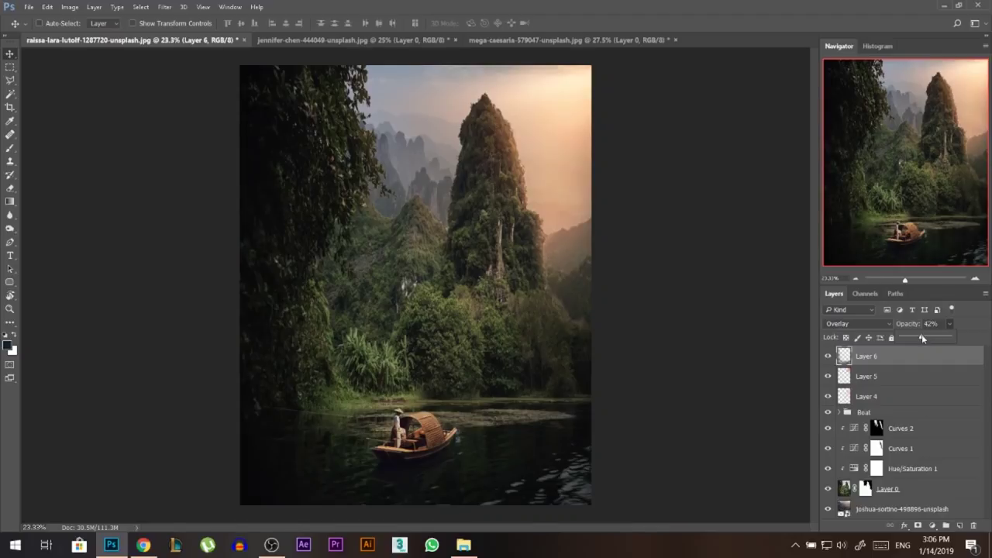
{"action": "left_click", "coordinate": [827, 357]}
{"action": "left_click", "coordinate": [828, 357]}
Add a Curves adjustment on top that lifts the black point slightly, anchors the shadows and brightens the highlights, and compare its effect
{"action": "scroll", "coordinate": [524, 334], "scroll_direction": "down", "scroll_amount": 1}
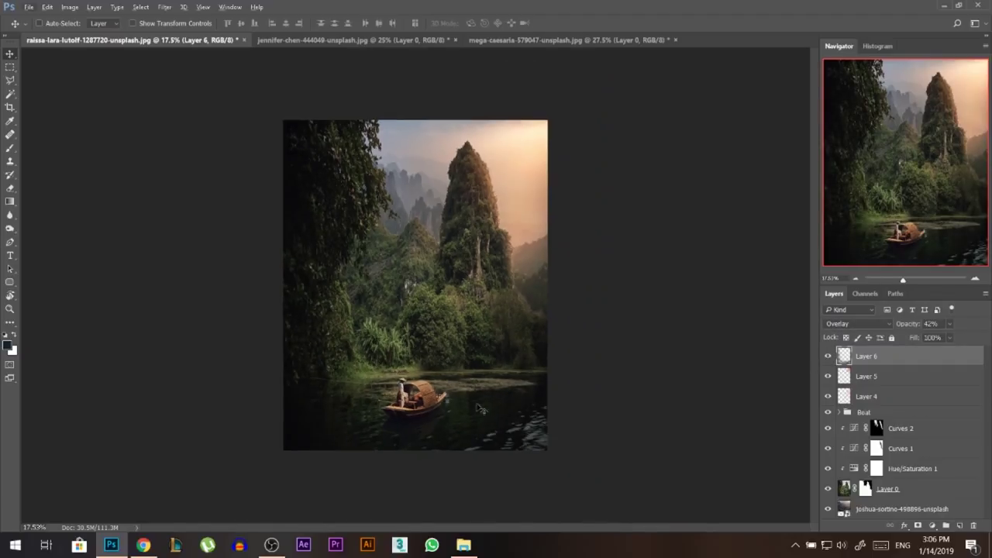
{"action": "left_click", "coordinate": [931, 527]}
{"action": "left_click", "coordinate": [862, 352]}
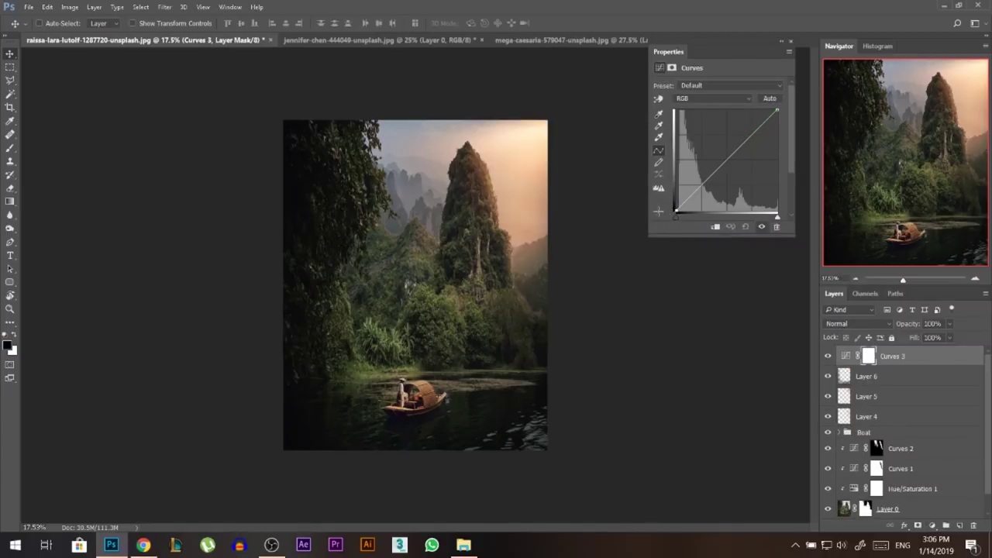
{"action": "left_click_drag", "start_coordinate": [658, 212], "coordinate": [652, 208]}
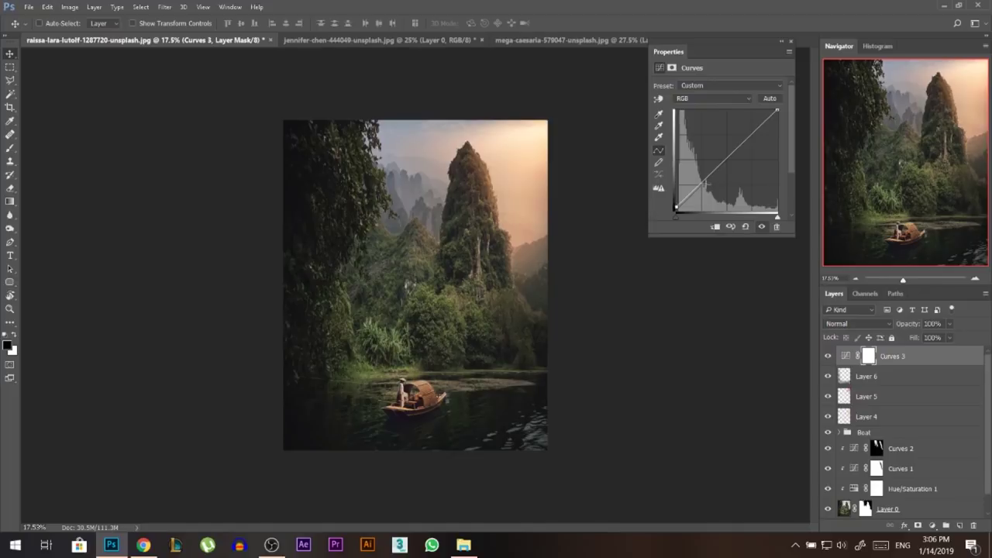
{"action": "mouse_move", "coordinate": [700, 183]}
{"action": "left_mouse_down"}
{"action": "mouse_move", "coordinate": [704, 197]}
{"action": "mouse_move", "coordinate": [701, 186]}
{"action": "left_mouse_up"}
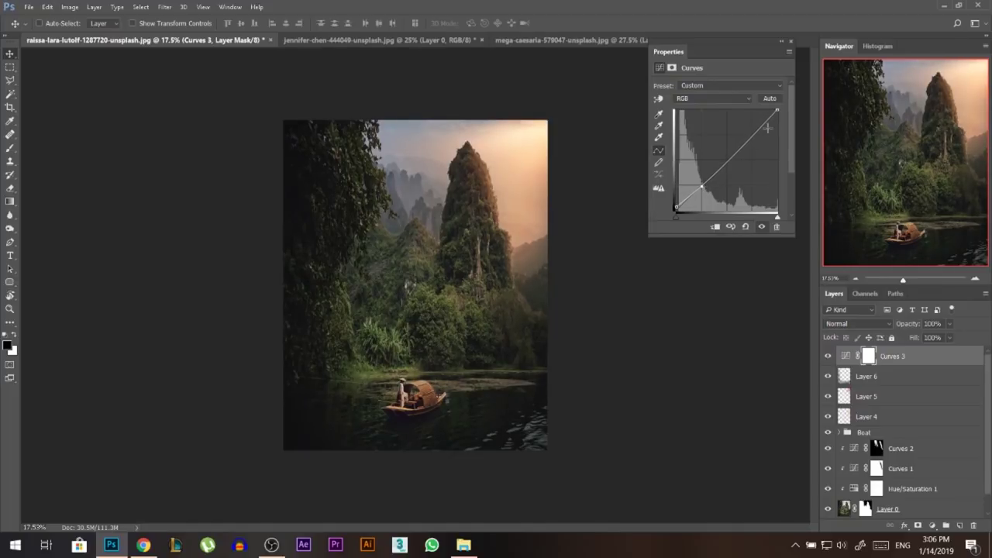
{"action": "left_click_drag", "start_coordinate": [776, 109], "coordinate": [768, 109]}
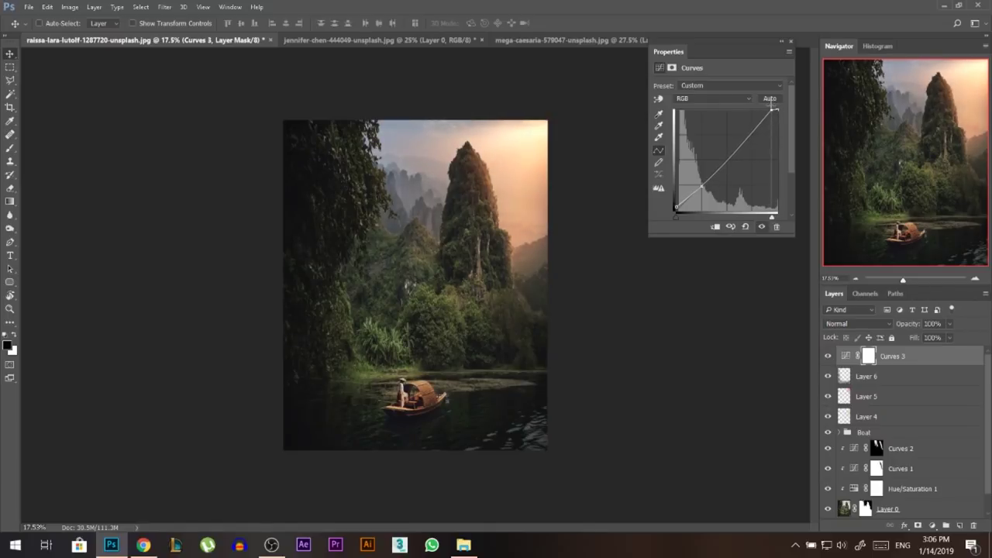
{"action": "left_click", "coordinate": [790, 40]}
{"action": "left_click", "coordinate": [829, 356]}
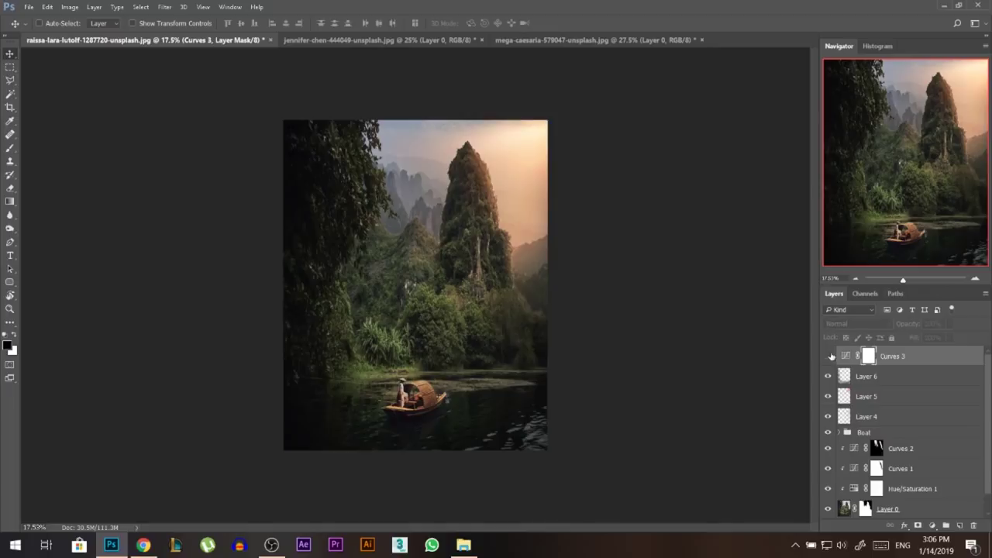
{"action": "left_click", "coordinate": [828, 355]}
Add a second Curves adjustment that reduces red in the shadows and increases red in the highlights
{"action": "left_click", "coordinate": [932, 526]}
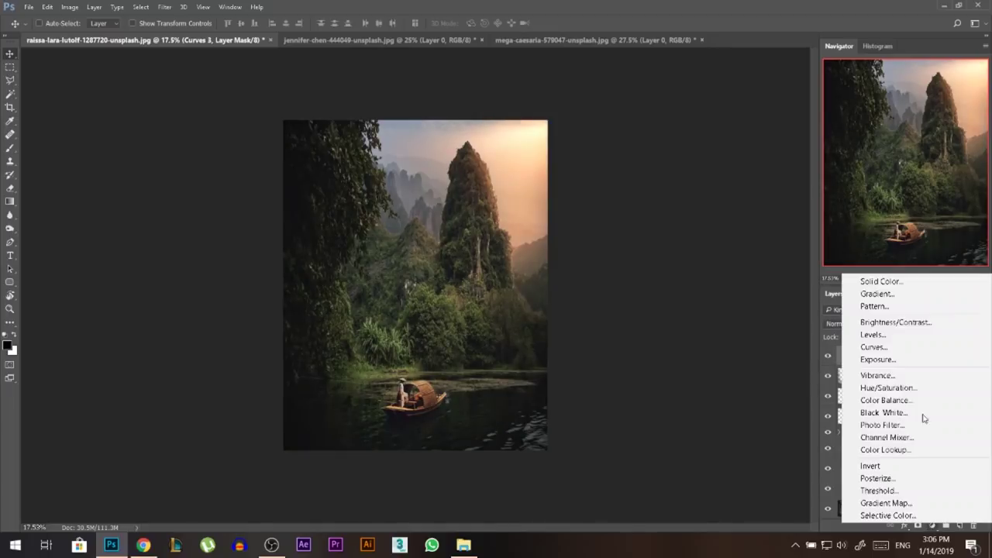
{"action": "left_click", "coordinate": [868, 346]}
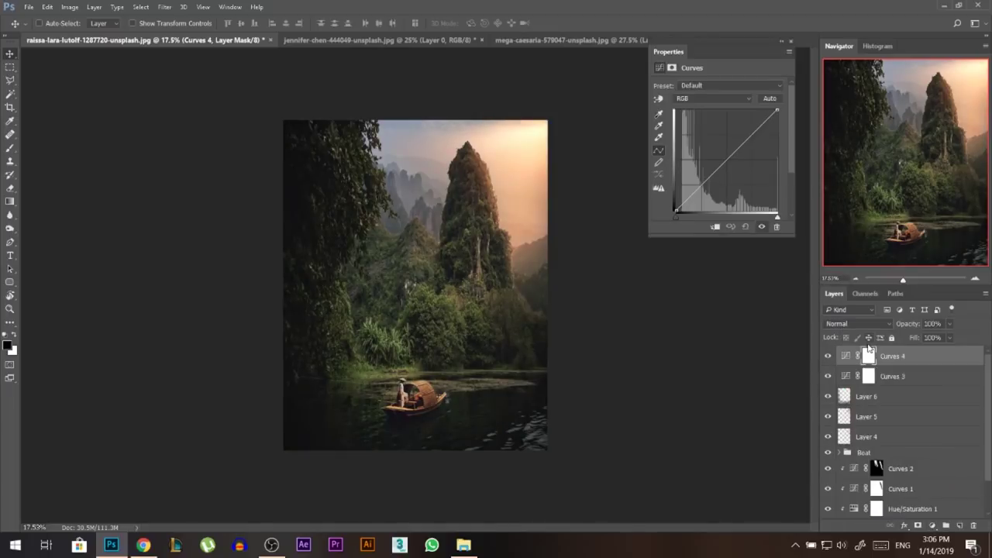
{"action": "left_click", "coordinate": [696, 103]}
{"action": "left_click", "coordinate": [695, 116]}
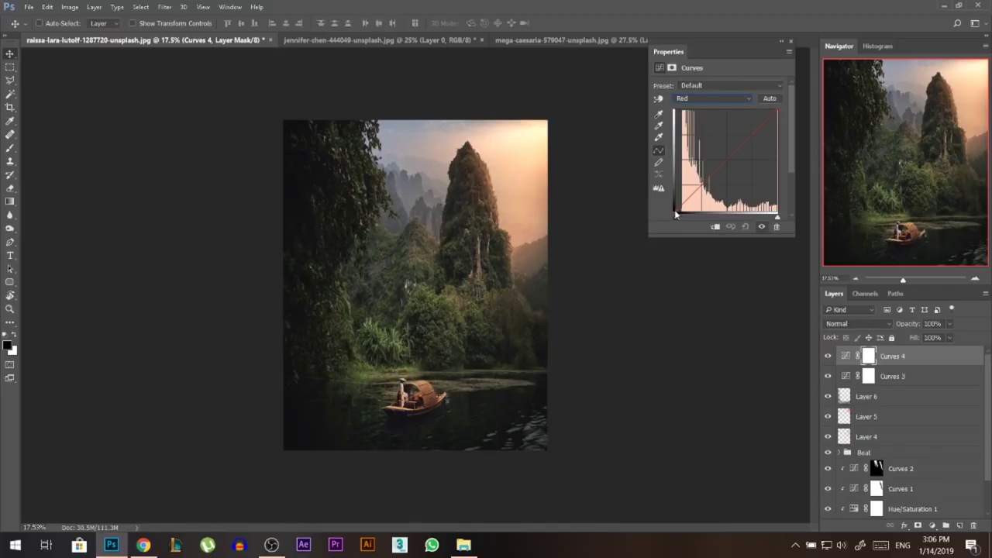
{"action": "mouse_move", "coordinate": [676, 221]}
{"action": "left_mouse_down"}
{"action": "mouse_move", "coordinate": [717, 226]}
{"action": "mouse_move", "coordinate": [675, 226]}
{"action": "left_mouse_up"}
{"action": "left_click_drag", "start_coordinate": [776, 106], "coordinate": [801, 93]}
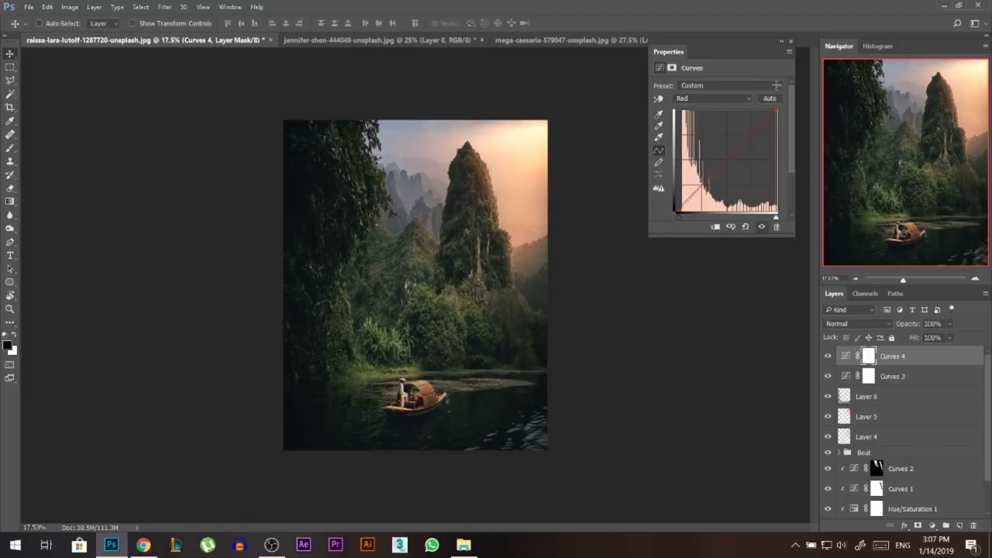
Raise the blue curve's black point slightly in the second Curves adjustment to tint the shadows blue, and fine-tune its white point
{"action": "left_click", "coordinate": [690, 99]}
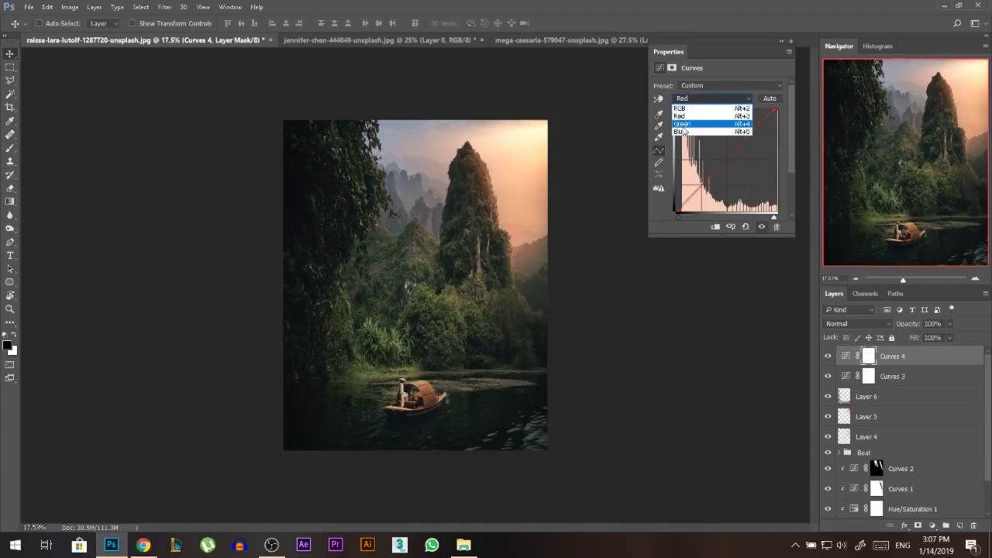
{"action": "left_click", "coordinate": [682, 132]}
{"action": "left_click_drag", "start_coordinate": [676, 208], "coordinate": [655, 211]}
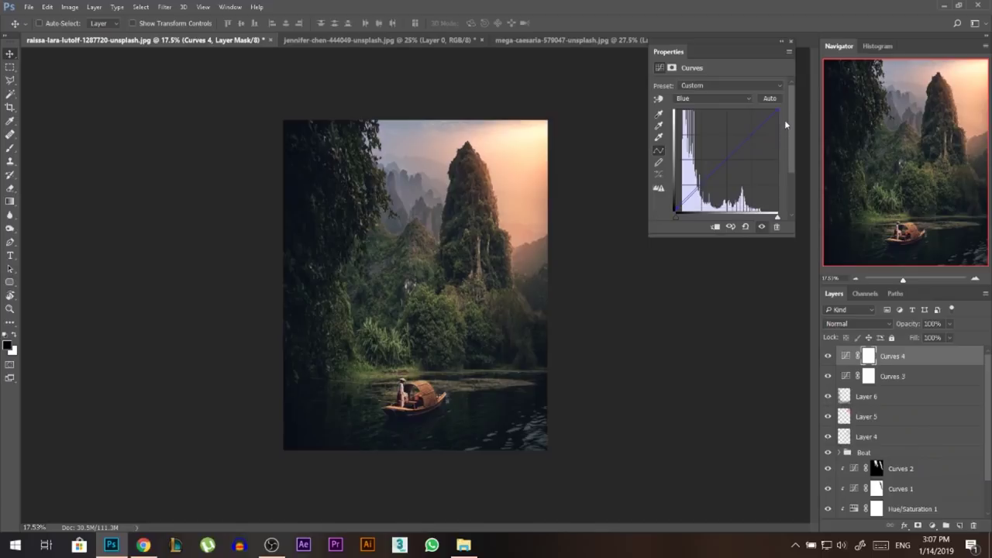
{"action": "left_click_drag", "start_coordinate": [779, 111], "coordinate": [778, 113]}
Lower the green curve's white point slightly in the second Curves adjustment and compare the image with and without the adjustment
{"action": "left_click", "coordinate": [713, 98]}
{"action": "left_click", "coordinate": [707, 119]}
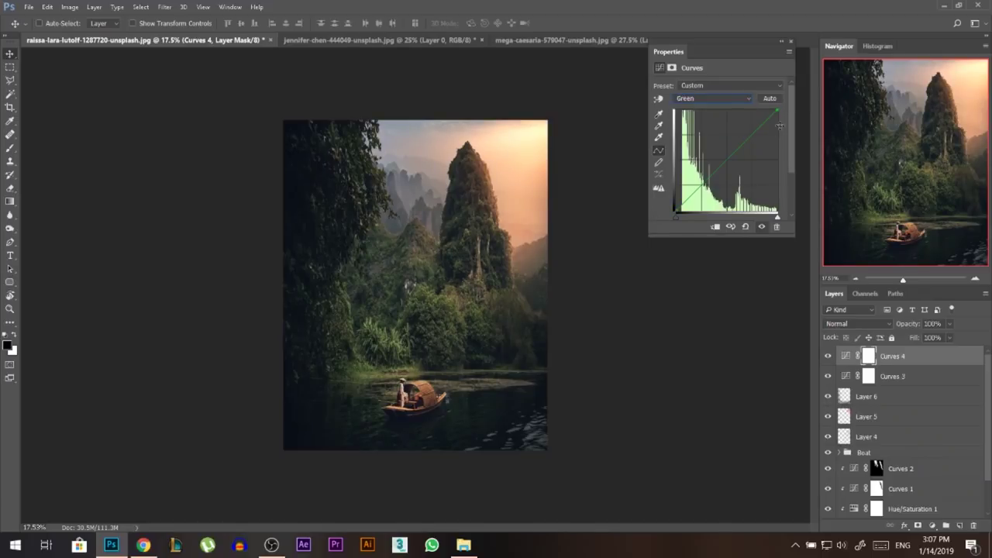
{"action": "left_click_drag", "start_coordinate": [778, 109], "coordinate": [789, 114]}
{"action": "left_click", "coordinate": [791, 40]}
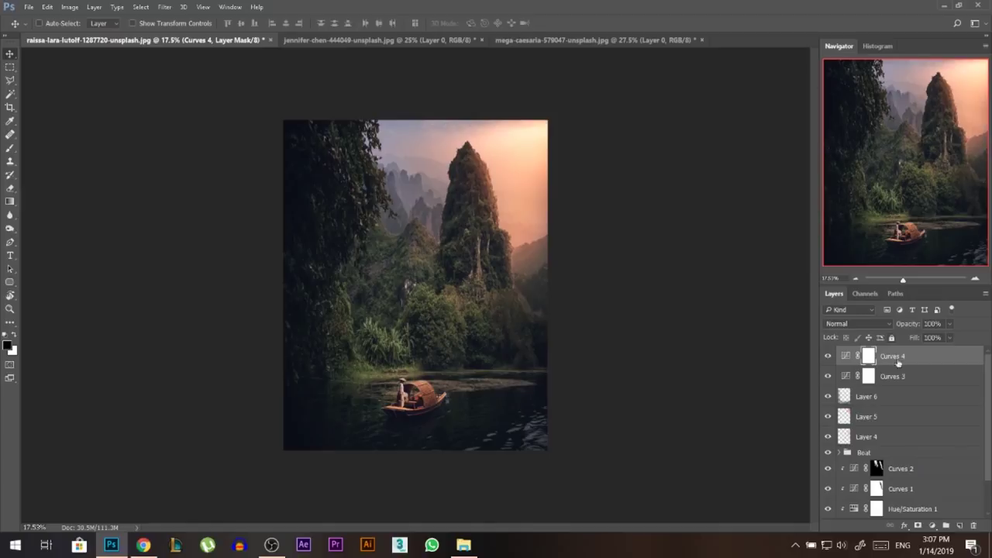
{"action": "left_click", "coordinate": [828, 356]}
{"action": "left_click", "coordinate": [827, 356]}
{"action": "left_click", "coordinate": [827, 355]}
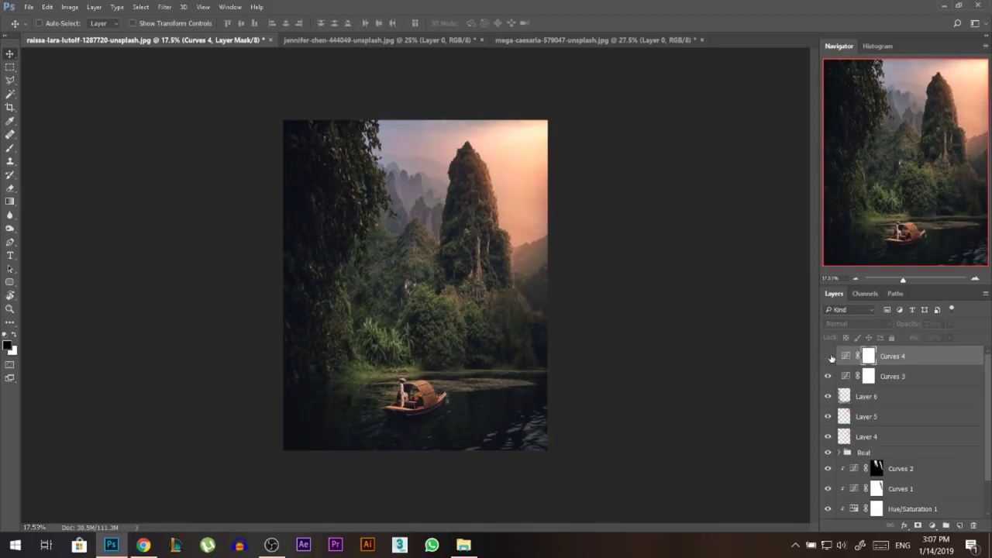
{"action": "left_click", "coordinate": [828, 356]}
{"action": "left_click", "coordinate": [827, 356]}
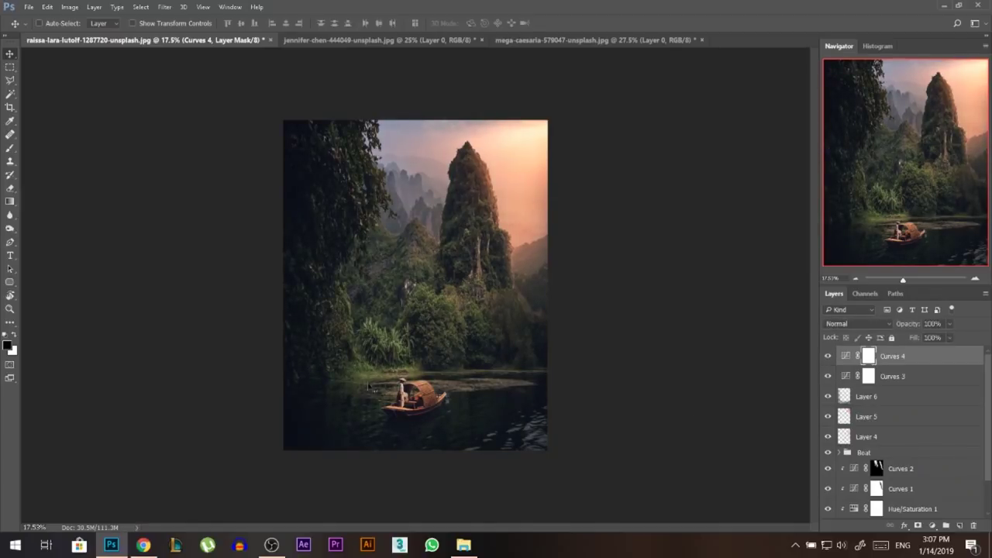
Stamp all visible layers into a new merged layer at the top of the stack
{"action": "scroll", "coordinate": [392, 372], "scroll_direction": "up", "scroll_amount": 3}
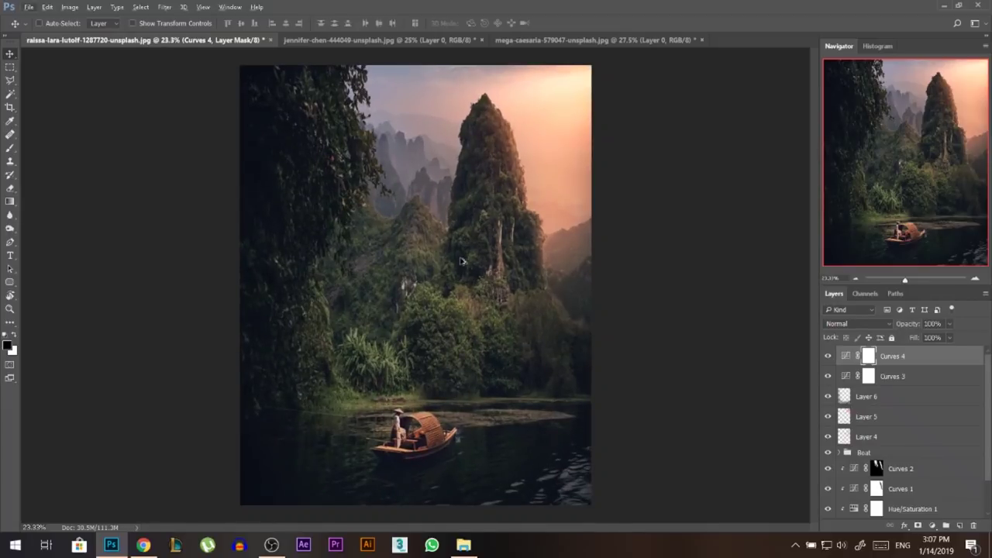
{"action": "scroll", "coordinate": [464, 262], "scroll_direction": "down", "scroll_amount": 1}
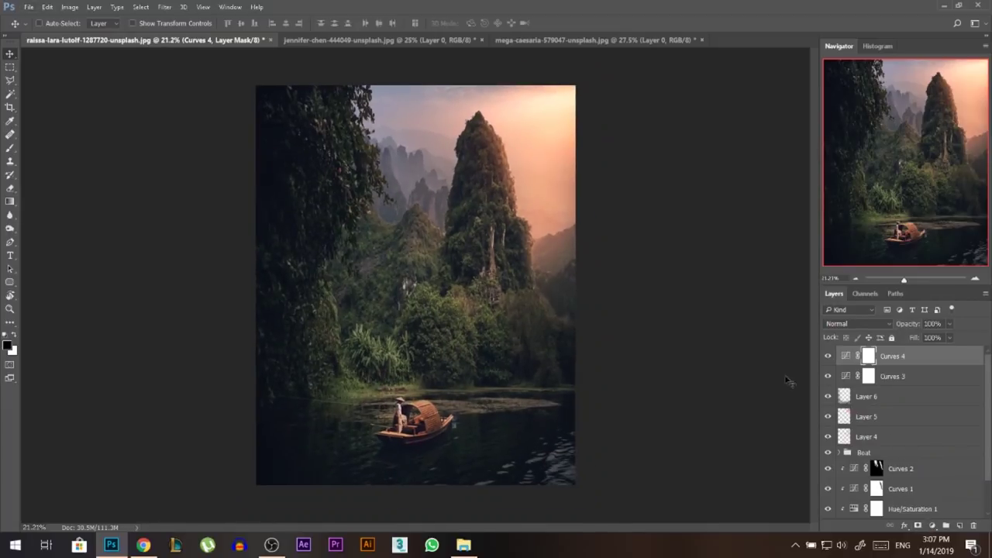
{"action": "scroll", "coordinate": [416, 366], "scroll_direction": "up", "scroll_amount": 1}
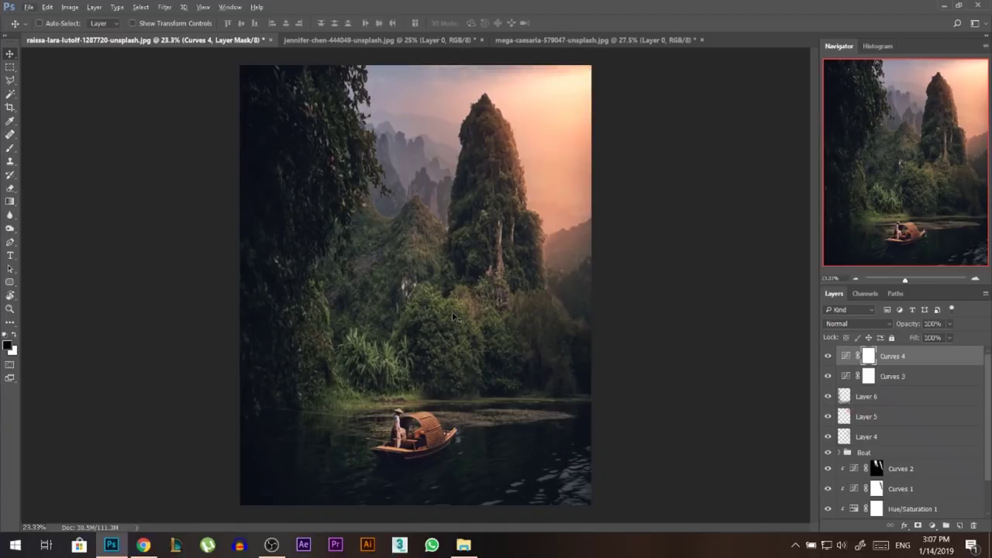
{"action": "key", "text": "ctrl+alt+shift+e"}
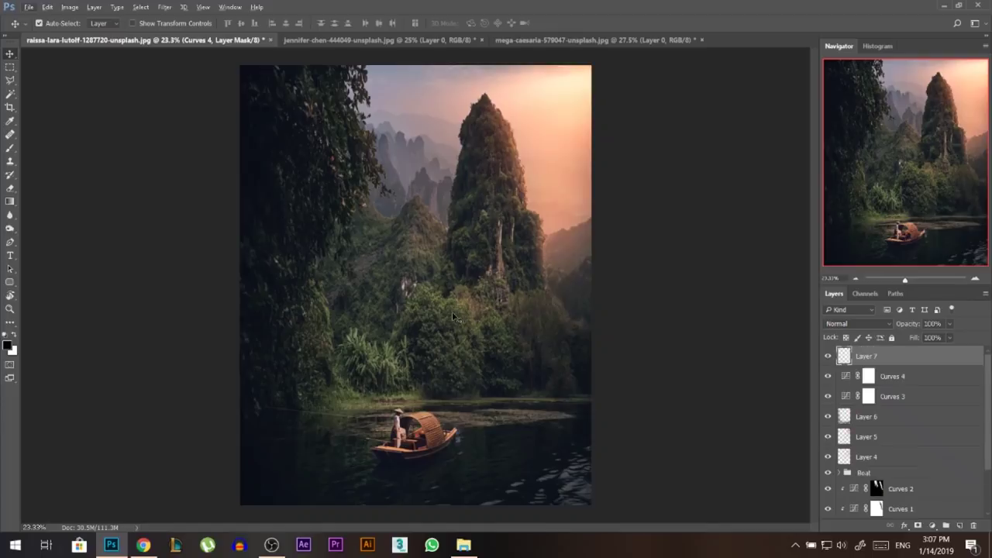
Start the Camera Raw filter on the merged layer and place a radial filter around the boat, with the effect kept inside
{"action": "left_click", "coordinate": [164, 7]}
{"action": "left_click", "coordinate": [187, 84]}
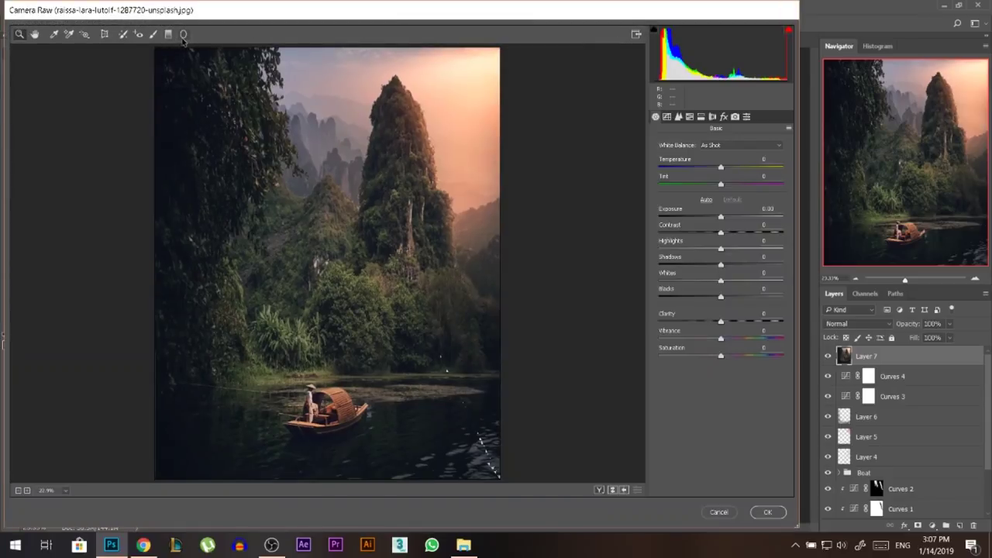
{"action": "left_click", "coordinate": [183, 35]}
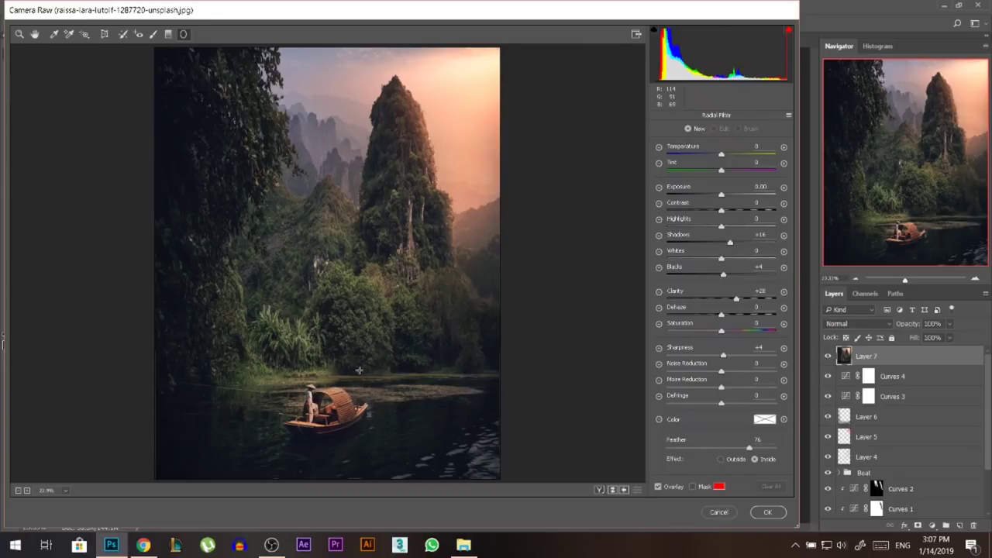
{"action": "mouse_move", "coordinate": [332, 389]}
{"action": "left_mouse_down"}
{"action": "mouse_move", "coordinate": [382, 426]}
{"action": "mouse_move", "coordinate": [391, 446]}
{"action": "left_mouse_up"}
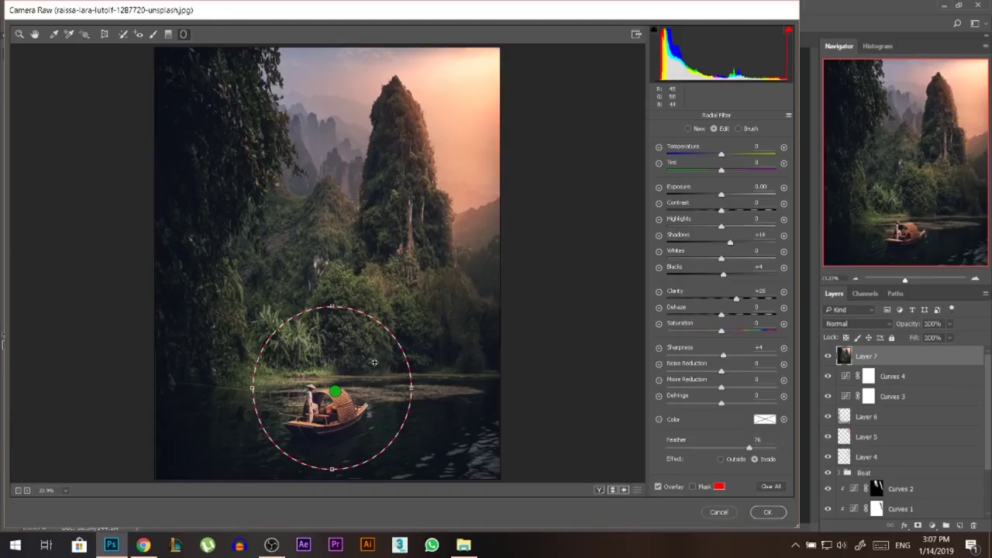
{"action": "left_click_drag", "start_coordinate": [374, 365], "coordinate": [370, 378]}
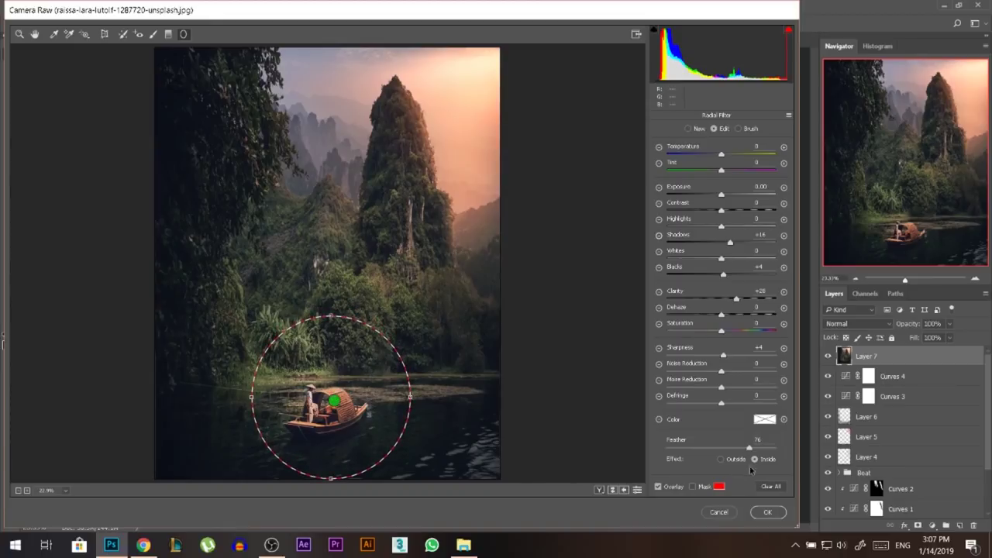
{"action": "left_click", "coordinate": [733, 460]}
{"action": "left_click", "coordinate": [755, 458]}
Set the boat's radial filter to Shadows 0, Blacks 0, Clarity +17, Dehaze +6, Exposure +0.20, Temperature +3 and Tint +2, and apply it
{"action": "double_click", "coordinate": [730, 240]}
{"action": "double_click", "coordinate": [725, 273]}
{"action": "mouse_move", "coordinate": [738, 300]}
{"action": "left_mouse_down"}
{"action": "mouse_move", "coordinate": [666, 297]}
{"action": "mouse_move", "coordinate": [738, 297]}
{"action": "mouse_move", "coordinate": [723, 299]}
{"action": "left_mouse_up"}
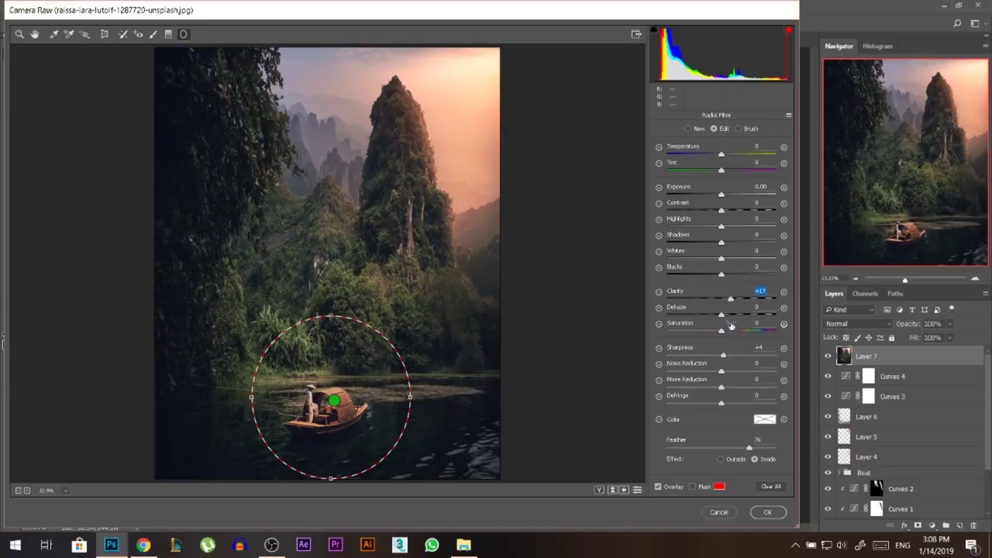
{"action": "left_click_drag", "start_coordinate": [721, 316], "coordinate": [725, 317]}
{"action": "left_click_drag", "start_coordinate": [721, 197], "coordinate": [724, 196]}
{"action": "left_click_drag", "start_coordinate": [722, 155], "coordinate": [725, 174]}
{"action": "left_click", "coordinate": [768, 512]}
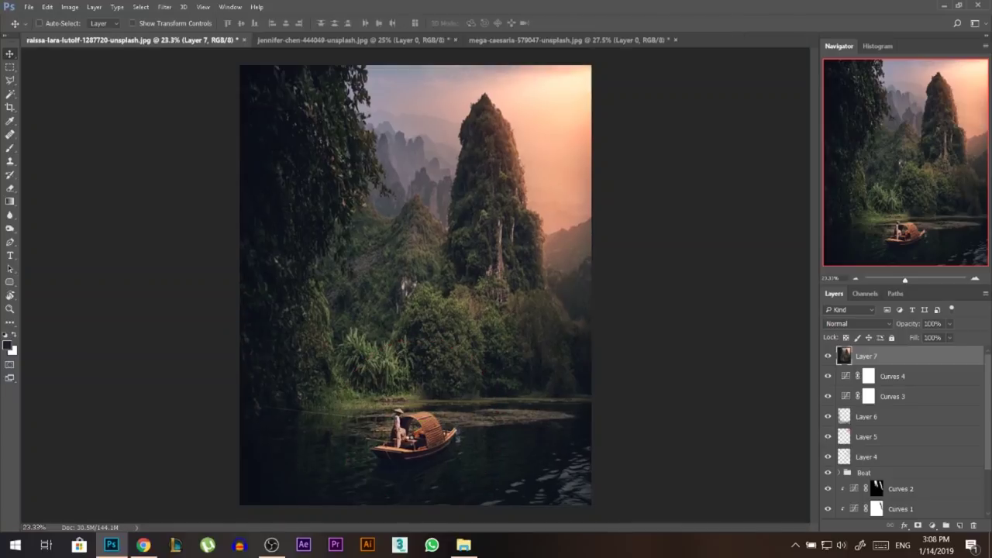
In a new Camera Raw pass, draw a radial filter over the tall rock, tilt it toward the bright sky, narrow it and lengthen it
{"action": "left_click", "coordinate": [164, 6]}
{"action": "left_click", "coordinate": [178, 83]}
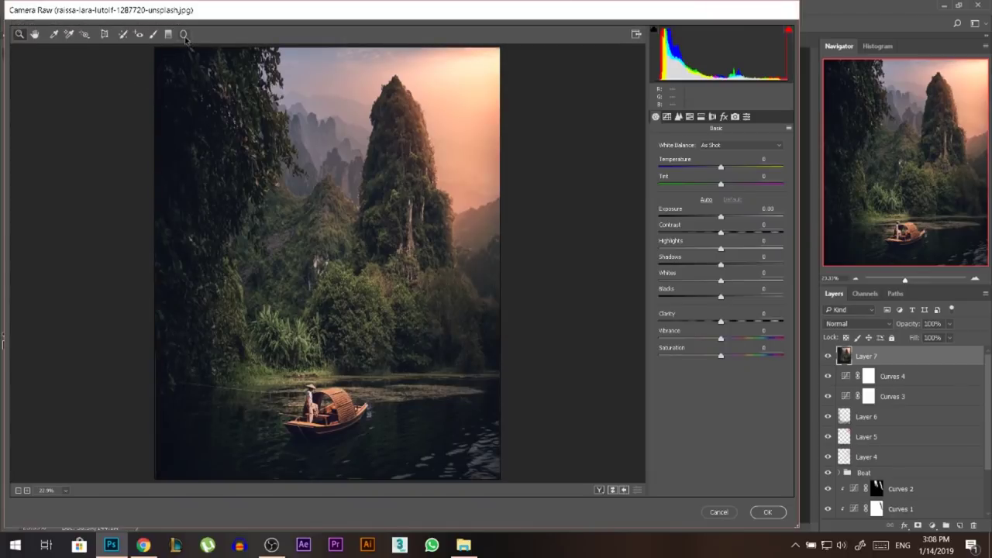
{"action": "left_click", "coordinate": [183, 33]}
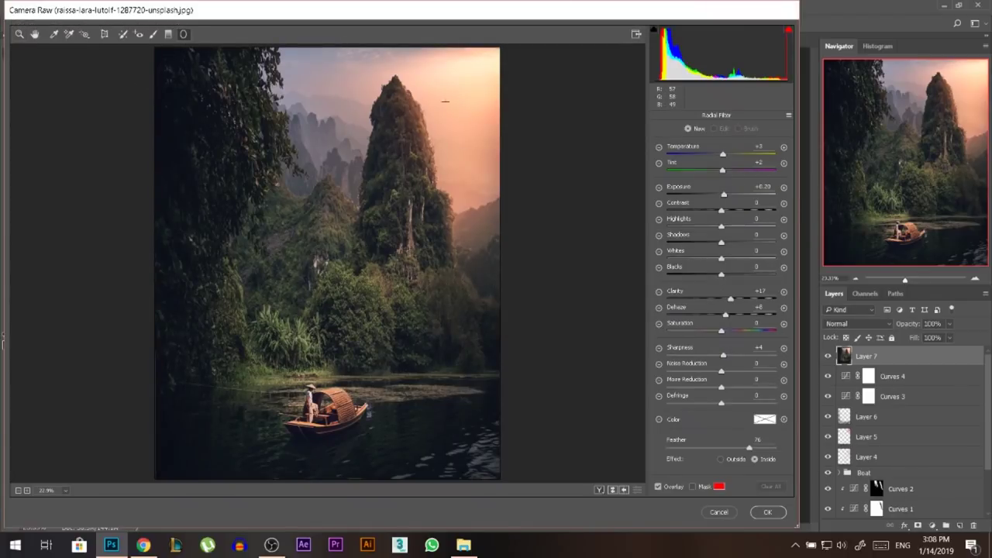
{"action": "left_click_drag", "start_coordinate": [407, 186], "coordinate": [474, 73]}
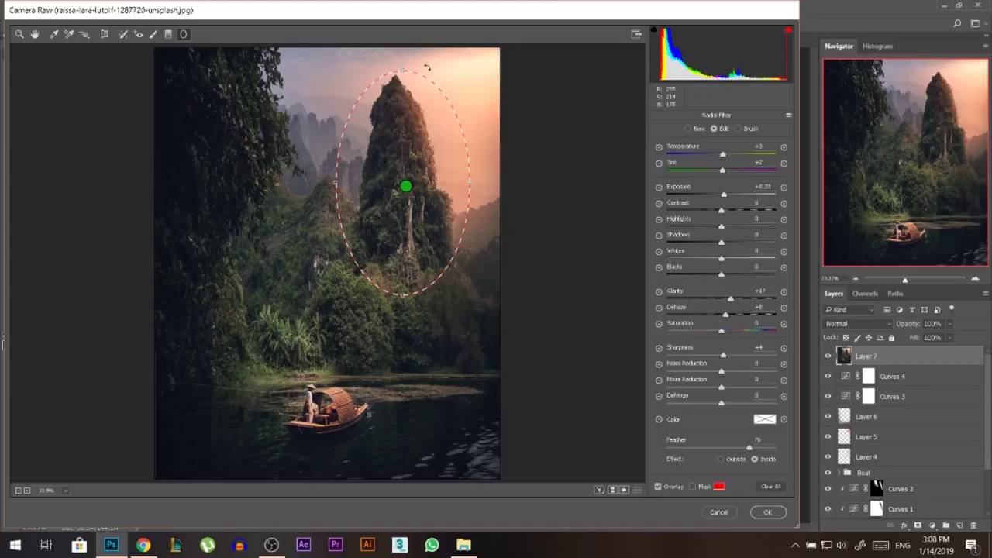
{"action": "left_click_drag", "start_coordinate": [408, 58], "coordinate": [468, 92]}
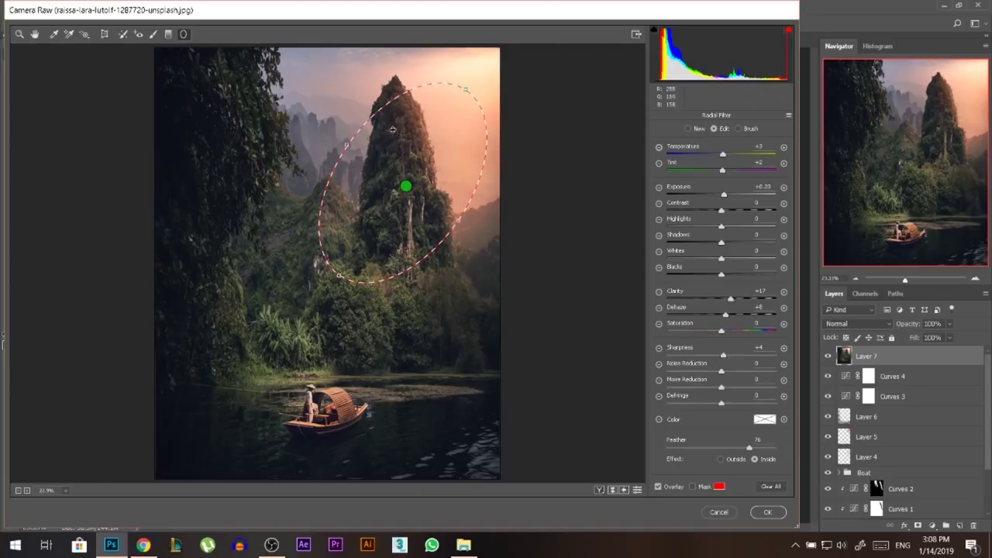
{"action": "left_click_drag", "start_coordinate": [348, 141], "coordinate": [361, 155]}
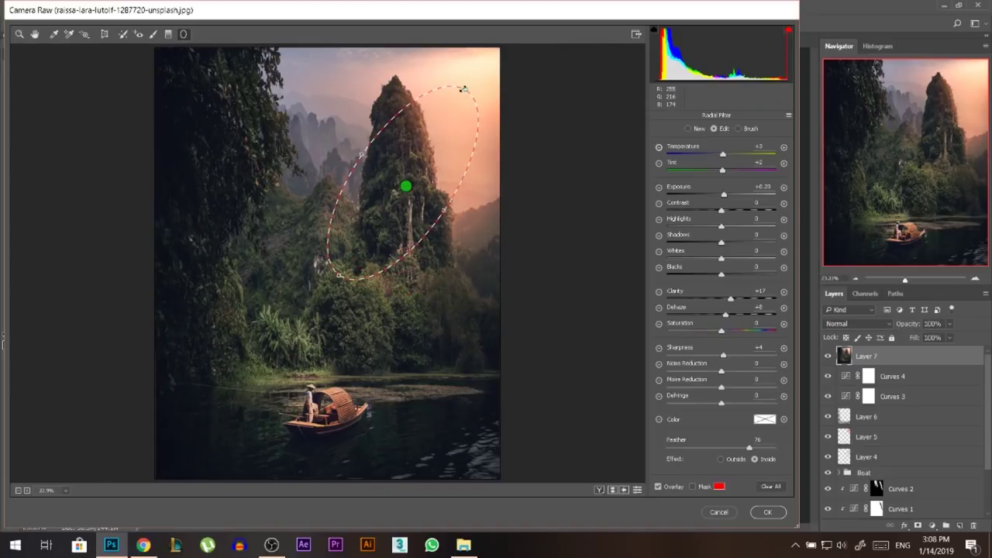
{"action": "left_click_drag", "start_coordinate": [463, 89], "coordinate": [544, 26]}
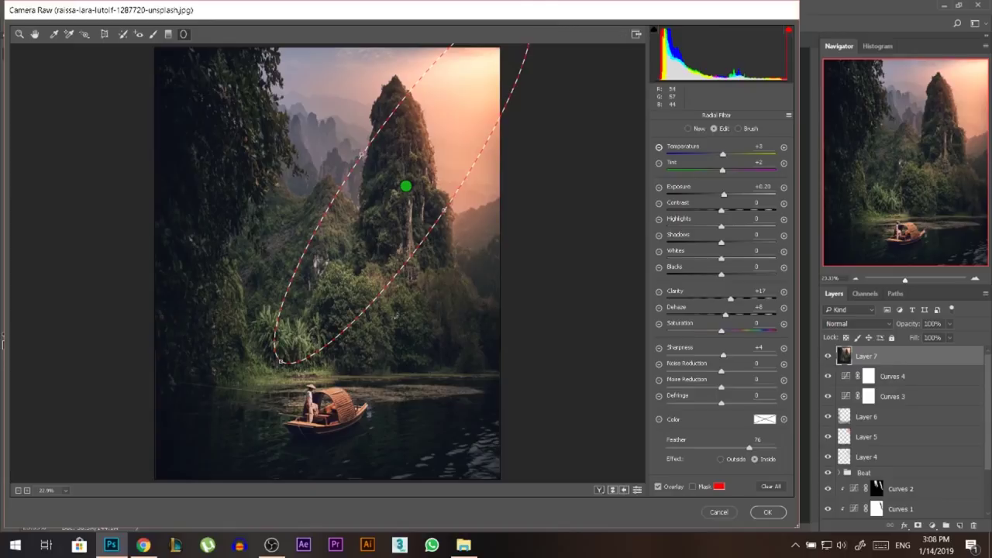
Stretch and shift the tilted ellipse so it runs like a light ray from beyond the bright sky corner down to the boat
{"action": "key", "text": "ctrl+minus"}
{"action": "key", "text": "ctrl+minus"}
{"action": "left_click_drag", "start_coordinate": [456, 92], "coordinate": [483, 54]}
{"action": "left_click_drag", "start_coordinate": [260, 378], "coordinate": [264, 381]}
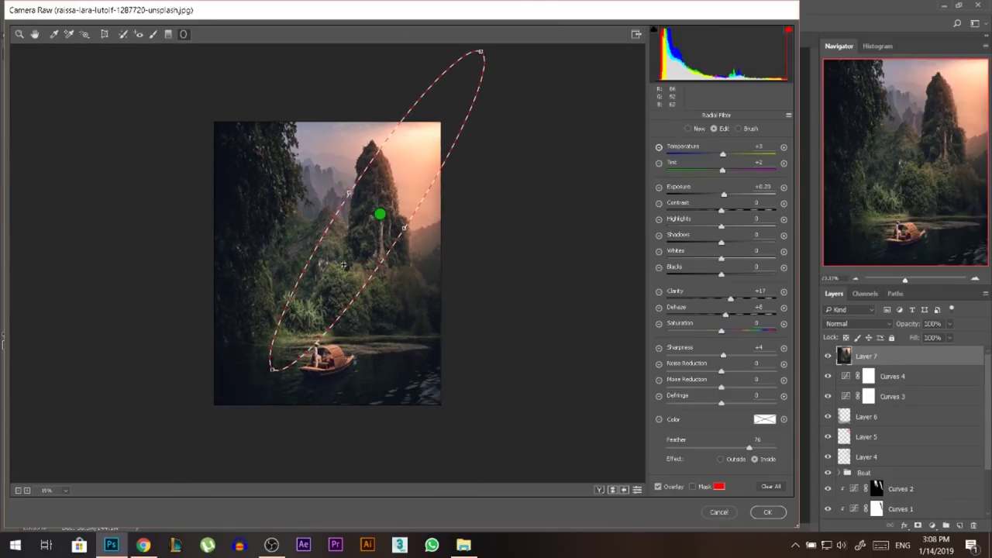
{"action": "left_click_drag", "start_coordinate": [346, 262], "coordinate": [360, 270]}
{"action": "left_click_drag", "start_coordinate": [583, 72], "coordinate": [609, 81]}
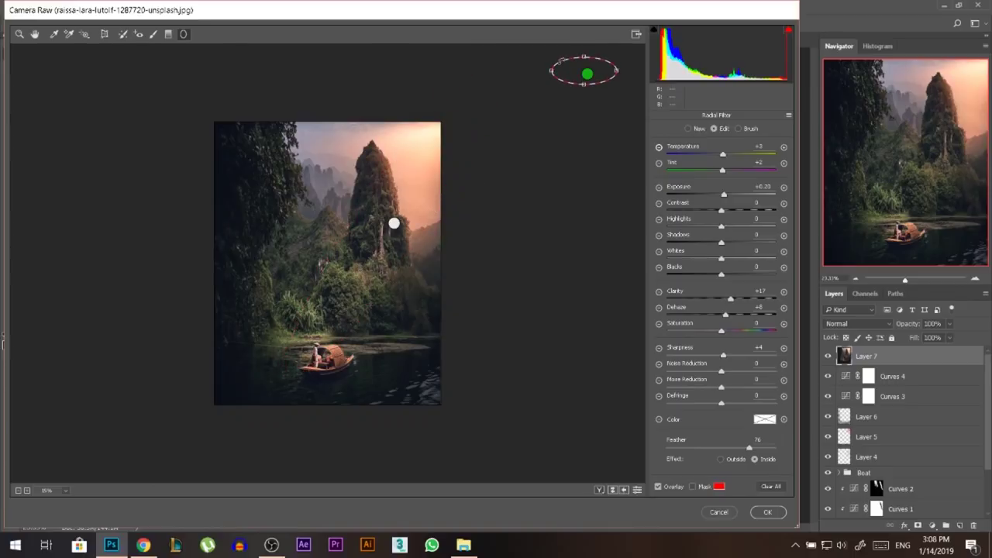
{"action": "key", "text": "ctrl+z"}
{"action": "left_click_drag", "start_coordinate": [510, 54], "coordinate": [491, 48]}
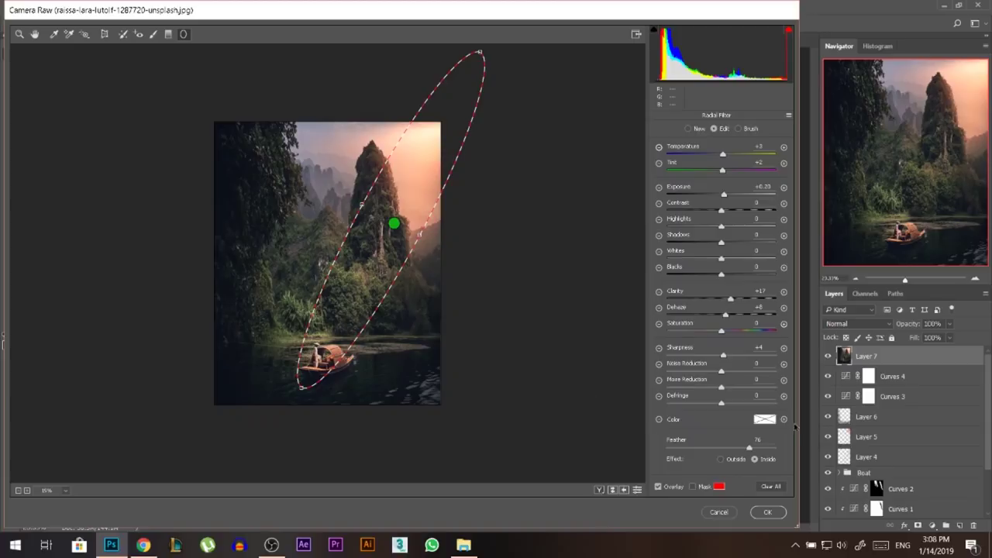
Set the light ray filter to Clarity +6, Dehaze -6, Exposure +0.30, Whites +5, Temperature +8 and Saturation +7, and apply it
{"action": "left_click_drag", "start_coordinate": [763, 292], "coordinate": [716, 320]}
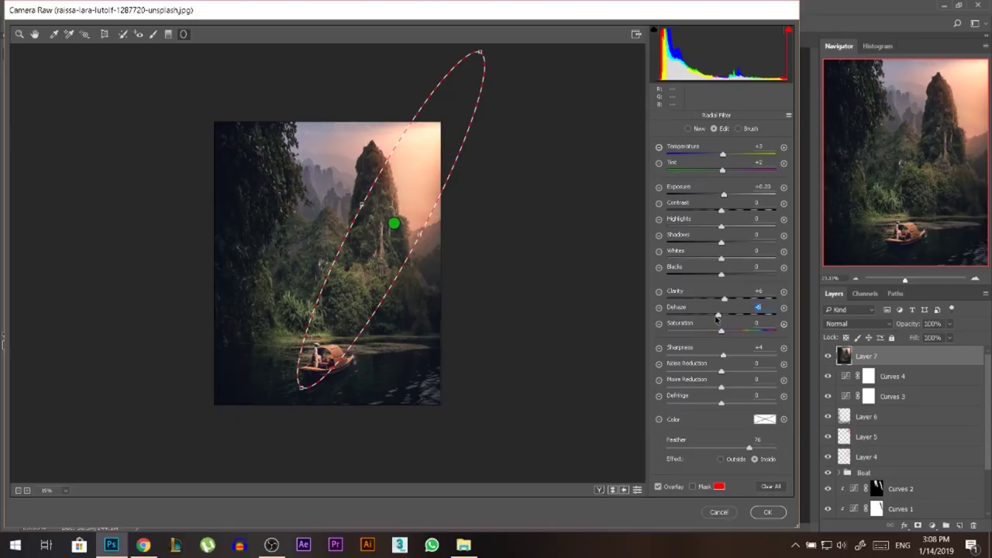
{"action": "left_click_drag", "start_coordinate": [723, 194], "coordinate": [724, 198]}
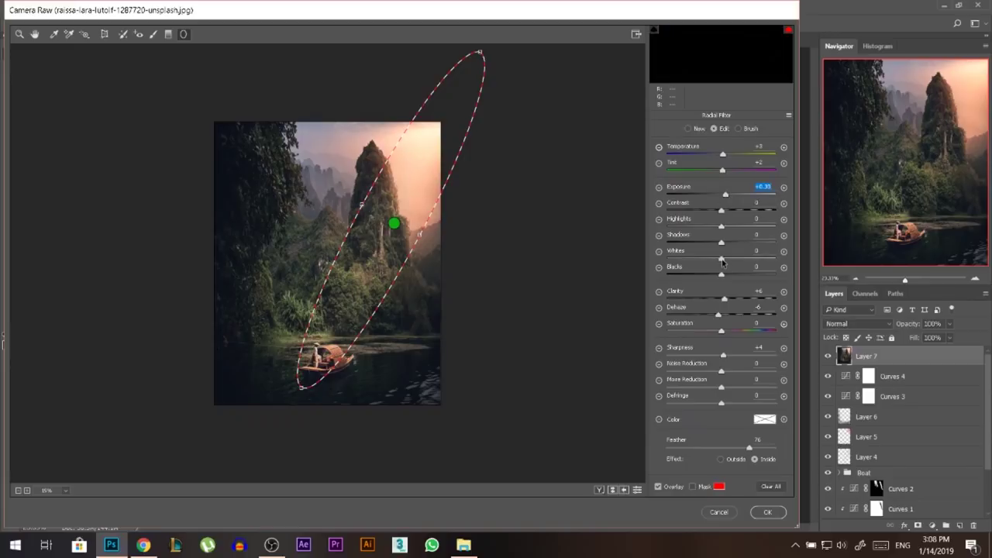
{"action": "left_click_drag", "start_coordinate": [722, 263], "coordinate": [723, 263]}
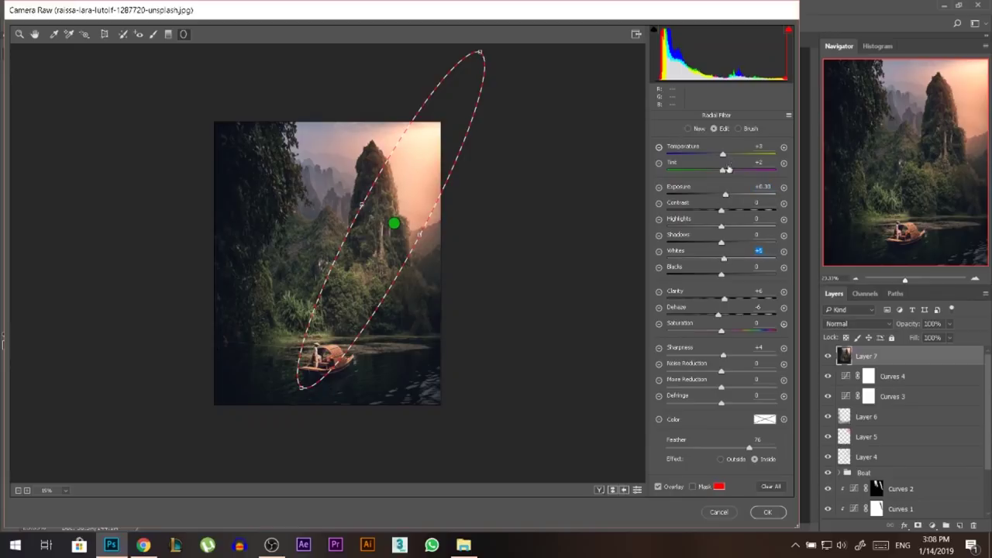
{"action": "left_click_drag", "start_coordinate": [722, 155], "coordinate": [725, 155]}
{"action": "left_click_drag", "start_coordinate": [722, 332], "coordinate": [724, 332]}
{"action": "left_click", "coordinate": [761, 515]}
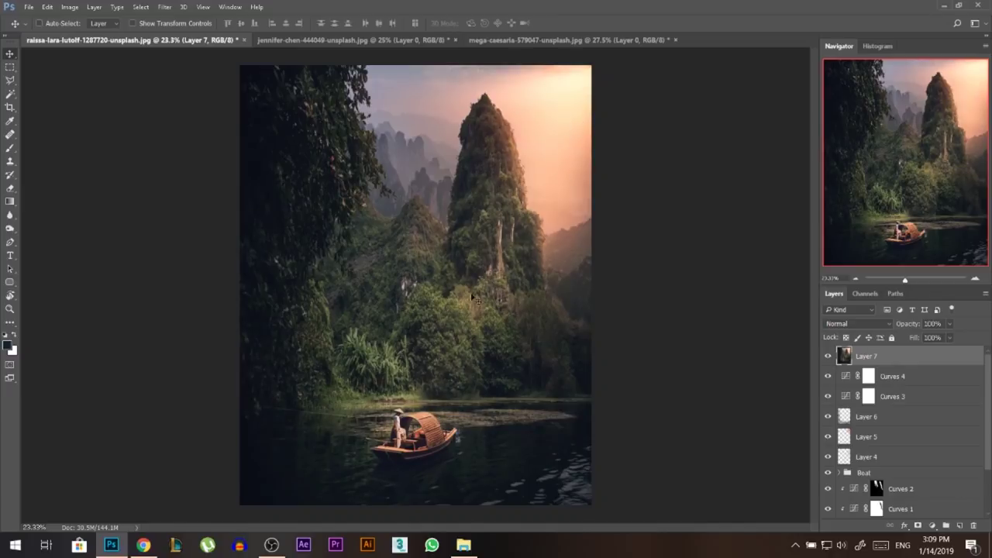
In another Camera Raw pass, draw a thin horizontal radial filter across the bright sky and the upper part of the tall rock
{"action": "scroll", "coordinate": [459, 343], "scroll_direction": "down", "scroll_amount": 1}
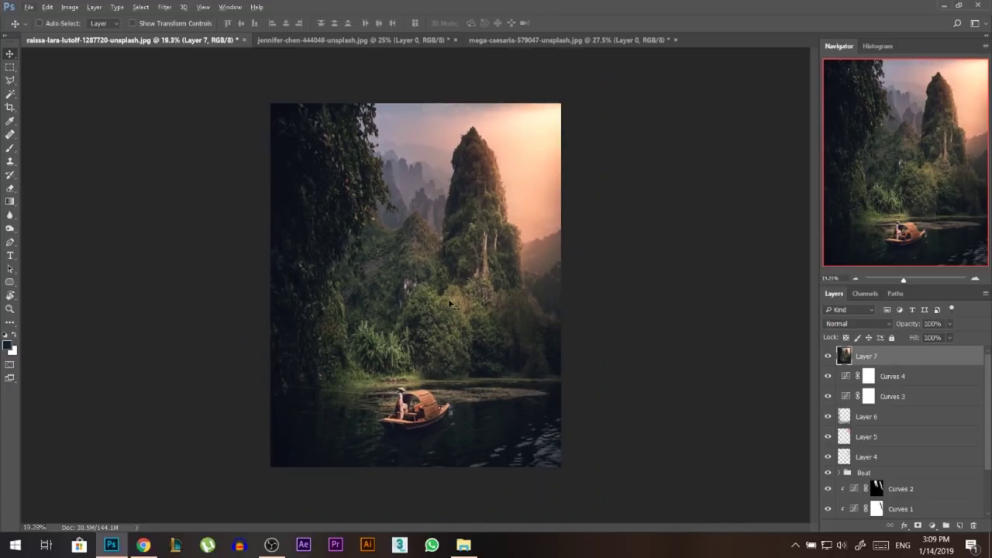
{"action": "left_click", "coordinate": [164, 7]}
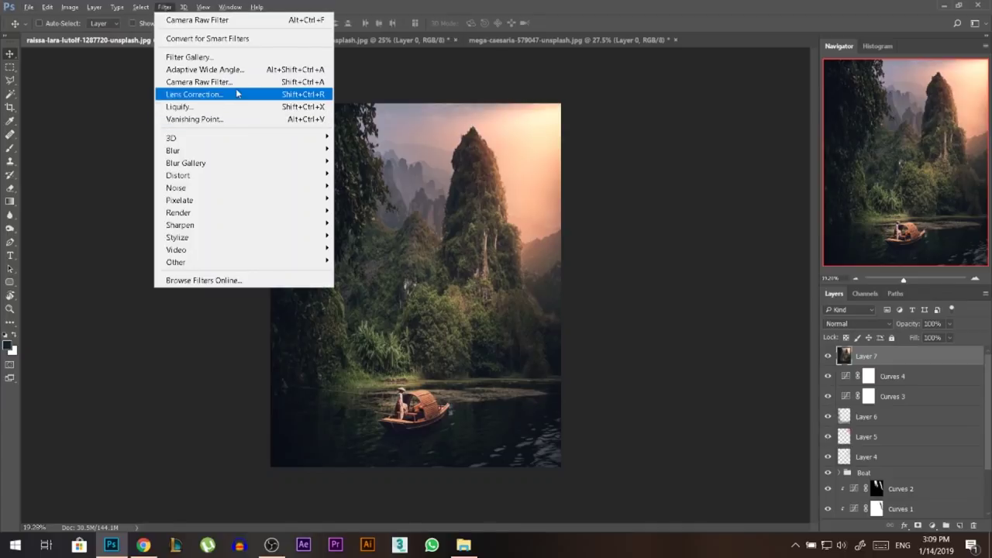
{"action": "left_click", "coordinate": [284, 88]}
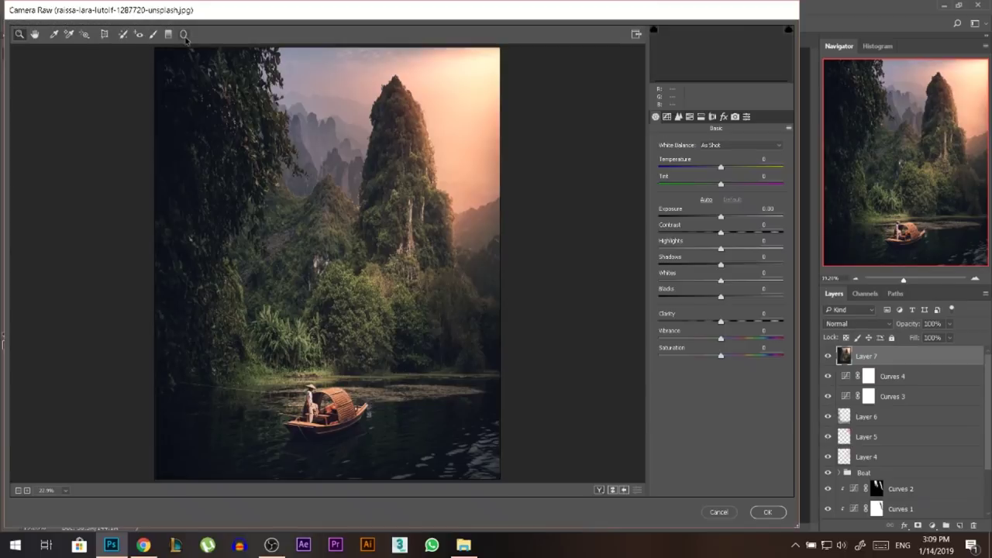
{"action": "left_click", "coordinate": [183, 34]}
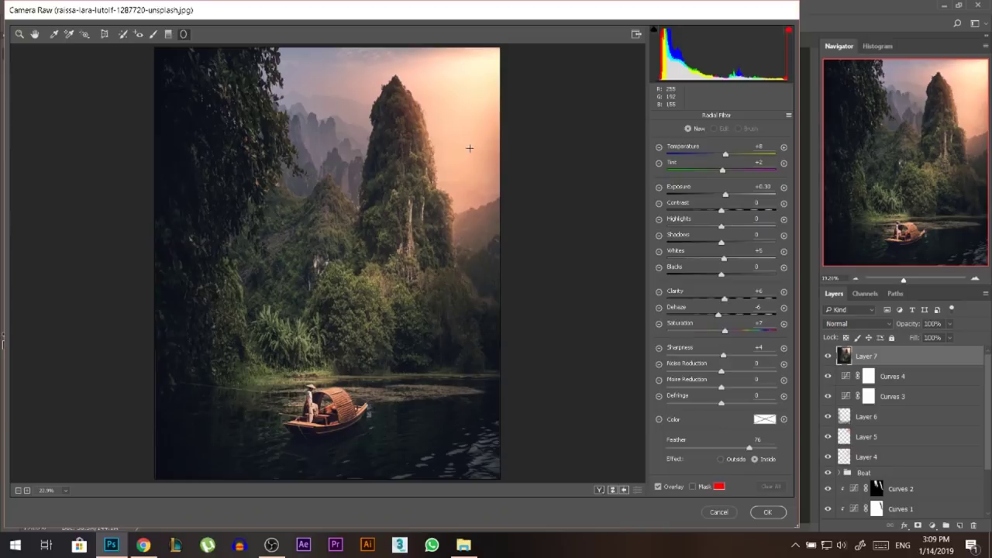
{"action": "left_click_drag", "start_coordinate": [450, 153], "coordinate": [572, 146]}
{"action": "left_click_drag", "start_coordinate": [461, 150], "coordinate": [503, 147]}
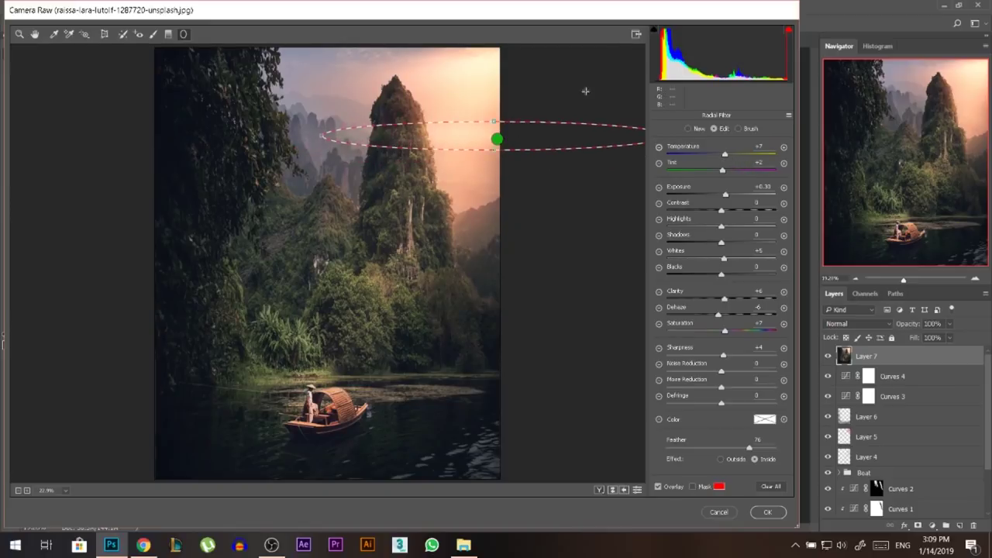
Fine-tune the thin radial filter's placement, moving it slightly higher over the bright sky, and apply it
{"action": "left_click_drag", "start_coordinate": [587, 91], "coordinate": [602, 100]}
{"action": "key", "text": "ctrl+z"}
{"action": "left_click_drag", "start_coordinate": [522, 102], "coordinate": [508, 100]}
{"action": "left_click_drag", "start_coordinate": [495, 133], "coordinate": [499, 125]}
{"action": "left_click", "coordinate": [767, 514]}
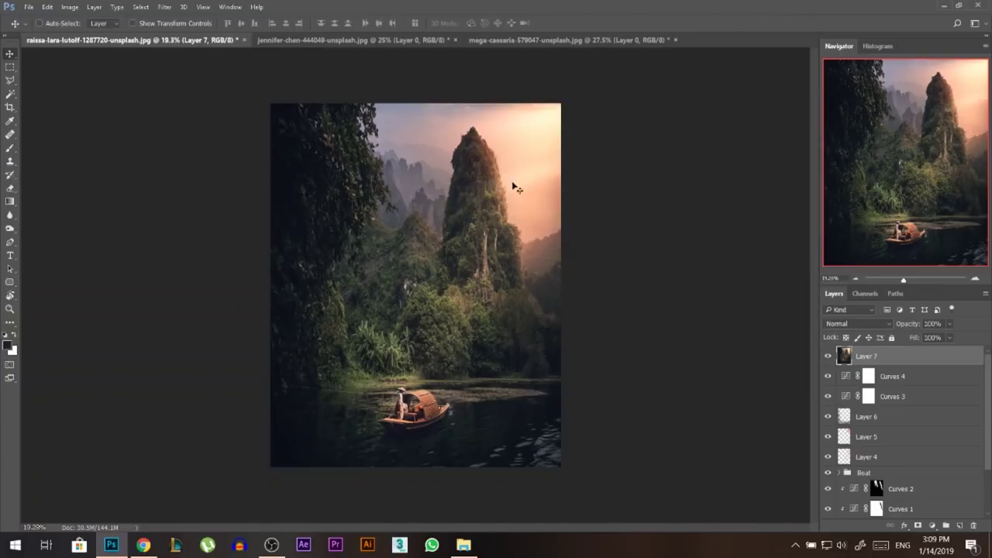
Start Camera Raw once more, add a subtle dark post-crop vignette and fine-tune the Dehaze amount
{"action": "left_click", "coordinate": [165, 7]}
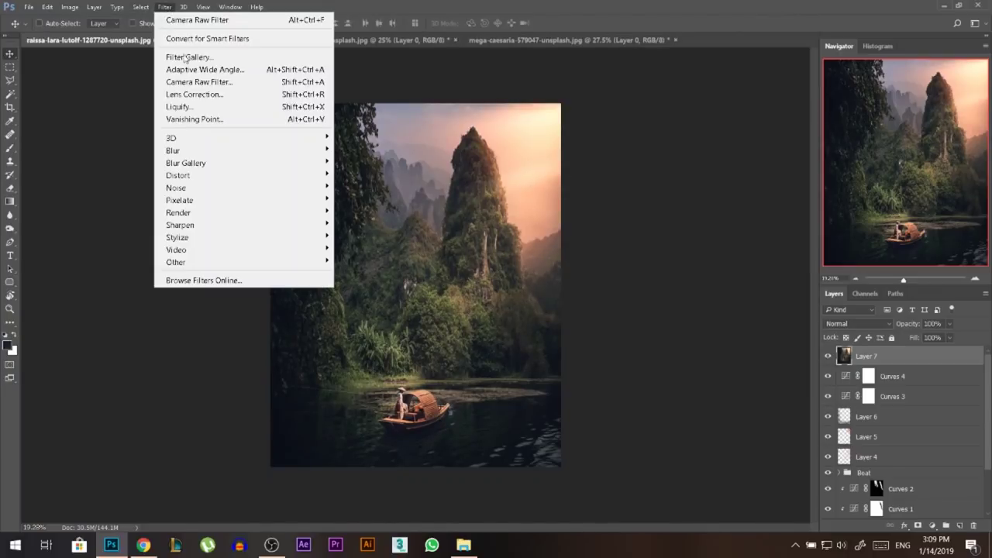
{"action": "left_click", "coordinate": [210, 88]}
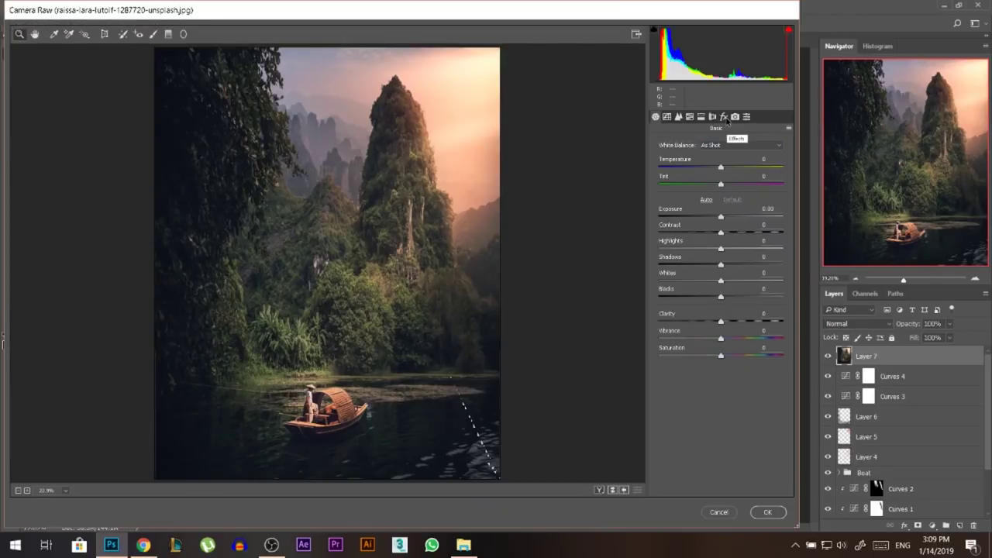
{"action": "left_click", "coordinate": [725, 117]}
{"action": "left_click_drag", "start_coordinate": [723, 280], "coordinate": [720, 282]}
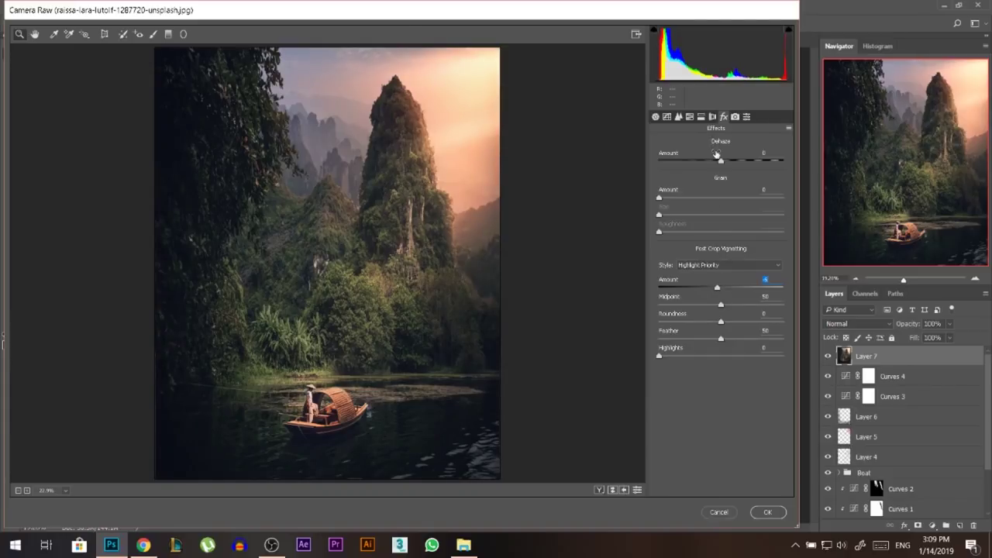
{"action": "left_click_drag", "start_coordinate": [716, 153], "coordinate": [720, 154]}
Set the camera calibration to Blue Primary Hue -8 and Green Primary Hue -18, and apply the Camera Raw filter
{"action": "left_click", "coordinate": [734, 117]}
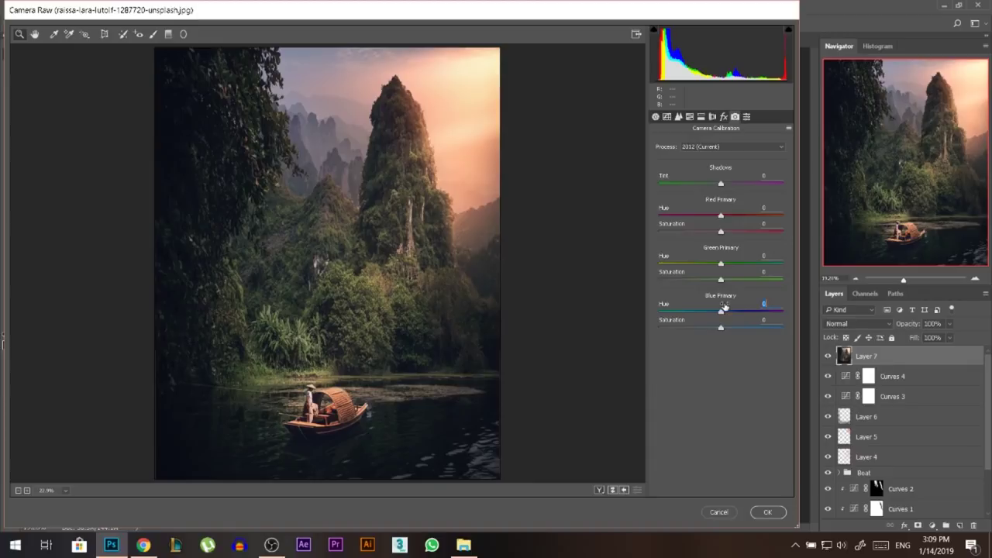
{"action": "left_click_drag", "start_coordinate": [724, 307], "coordinate": [720, 307]}
{"action": "left_click_drag", "start_coordinate": [721, 261], "coordinate": [718, 261]}
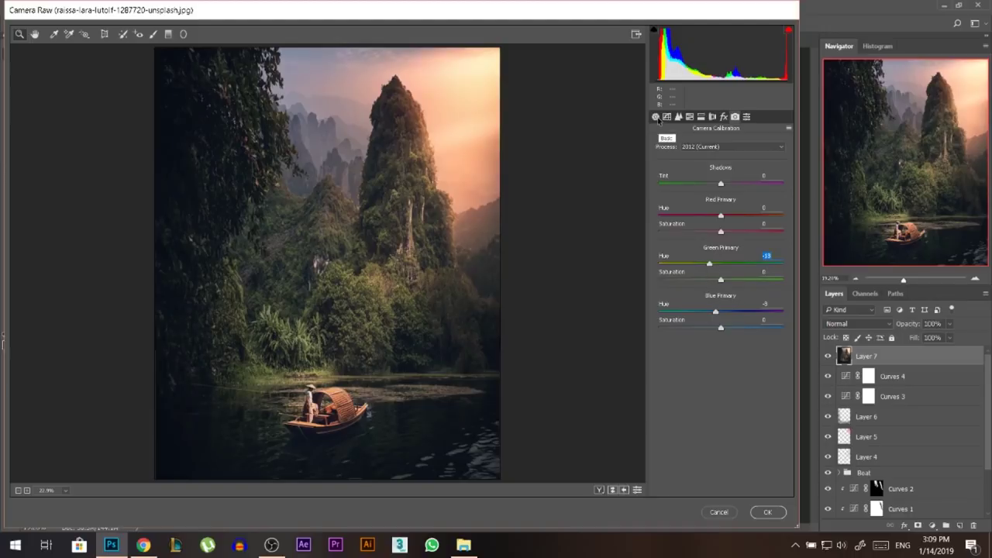
{"action": "left_click", "coordinate": [656, 117]}
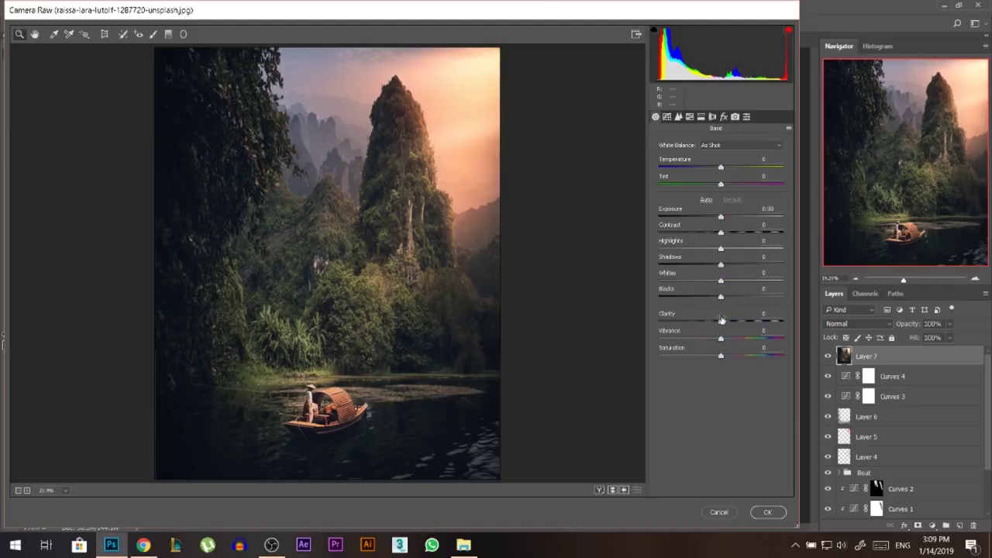
{"action": "left_click", "coordinate": [721, 319]}
{"action": "left_click", "coordinate": [767, 512]}
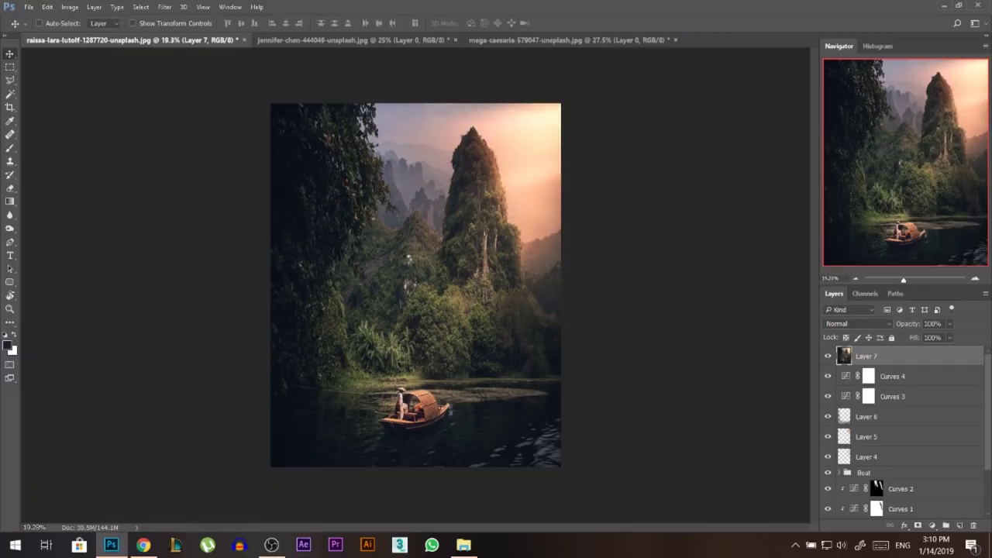
Compare the image with and without the merged Camera Raw layer
{"action": "left_click", "coordinate": [828, 356]}
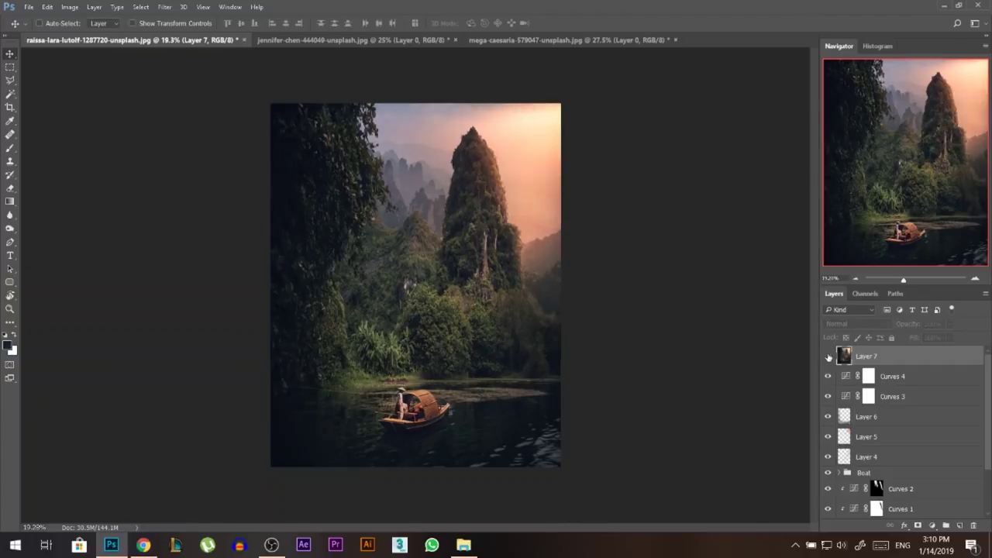
{"action": "left_click", "coordinate": [827, 357]}
{"action": "left_click", "coordinate": [828, 356]}
{"action": "left_click", "coordinate": [827, 357]}
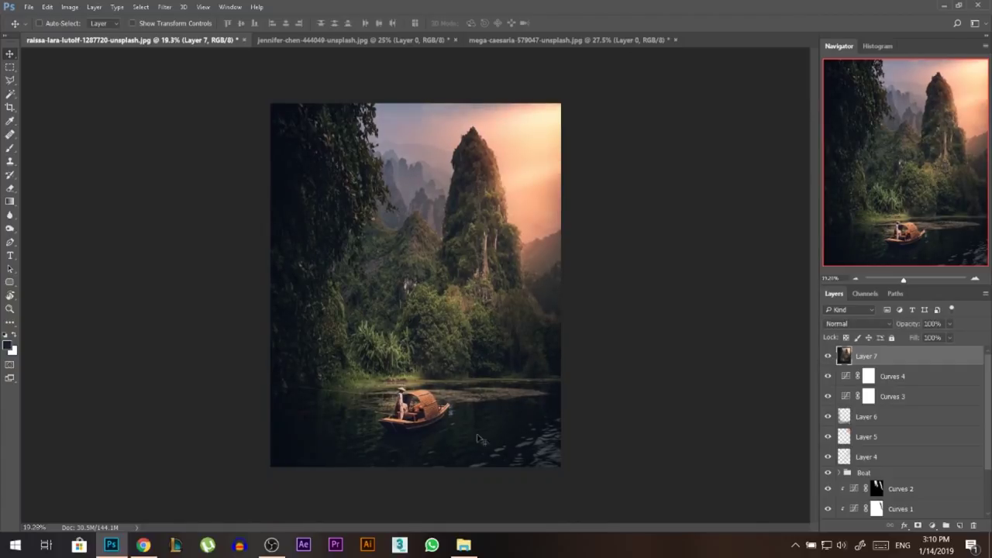